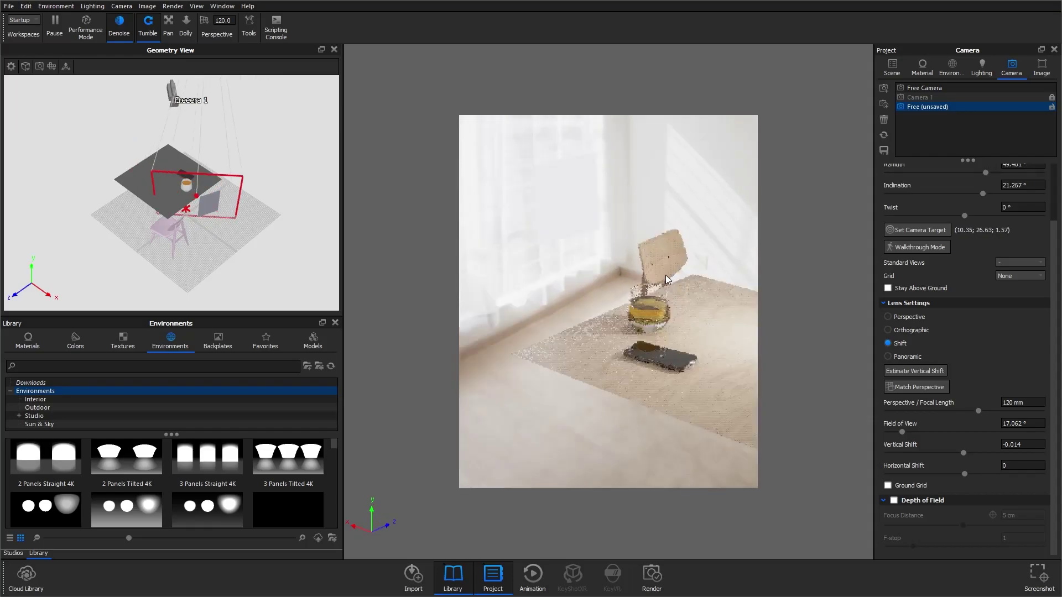
Step: Inspect the wooden table's Ash material and orbit the scene with the free camera, ending on the Camera 1 view
double_click(706, 367)
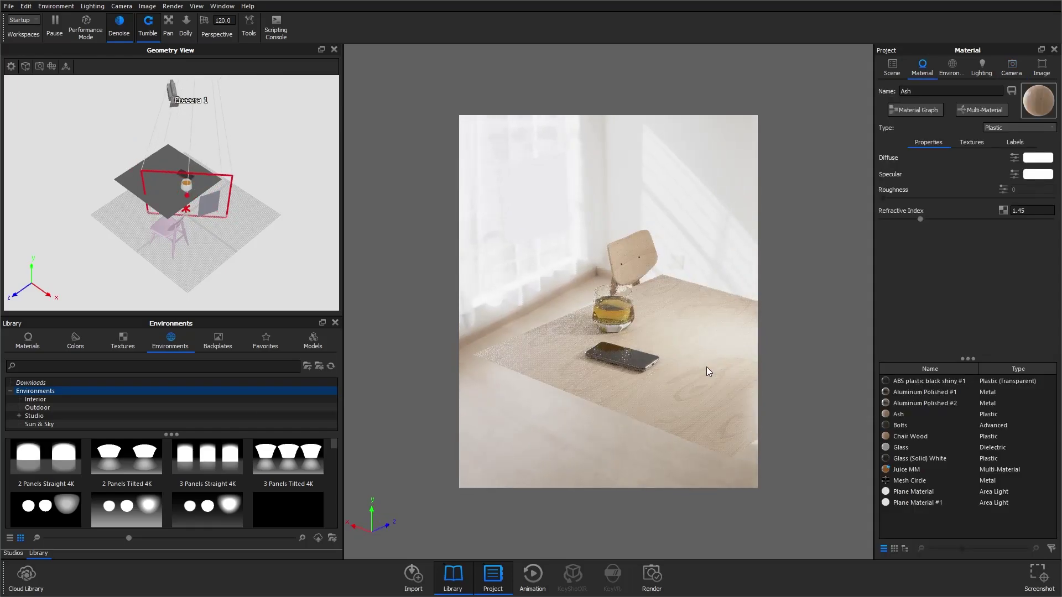
left_click_drag(672, 307, 522, 316)
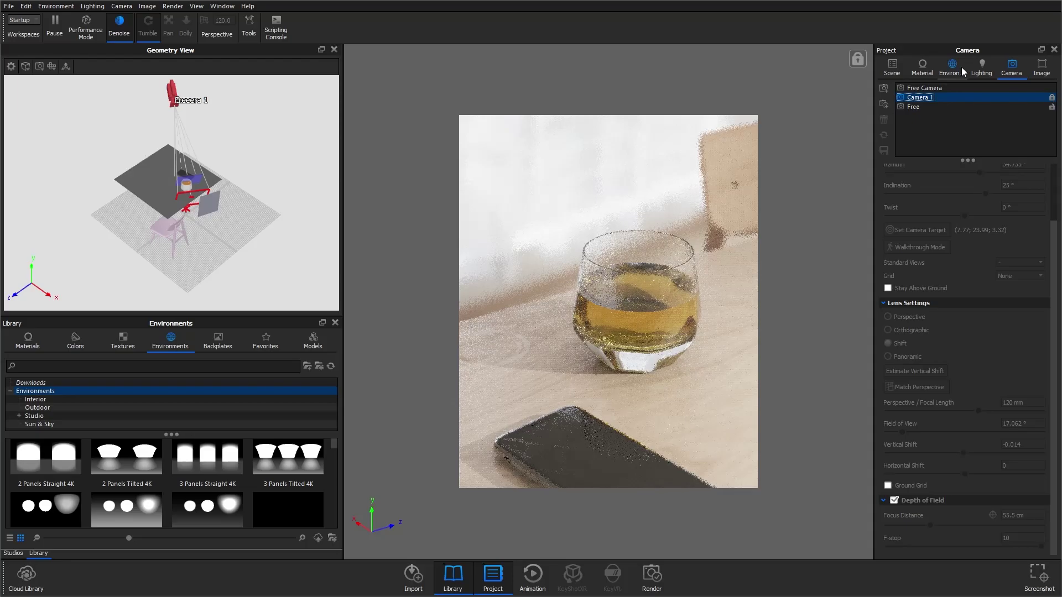
Step: Try a stronger saturation on the HDRI environment's Background image and restore it to 35%
left_click(954, 69)
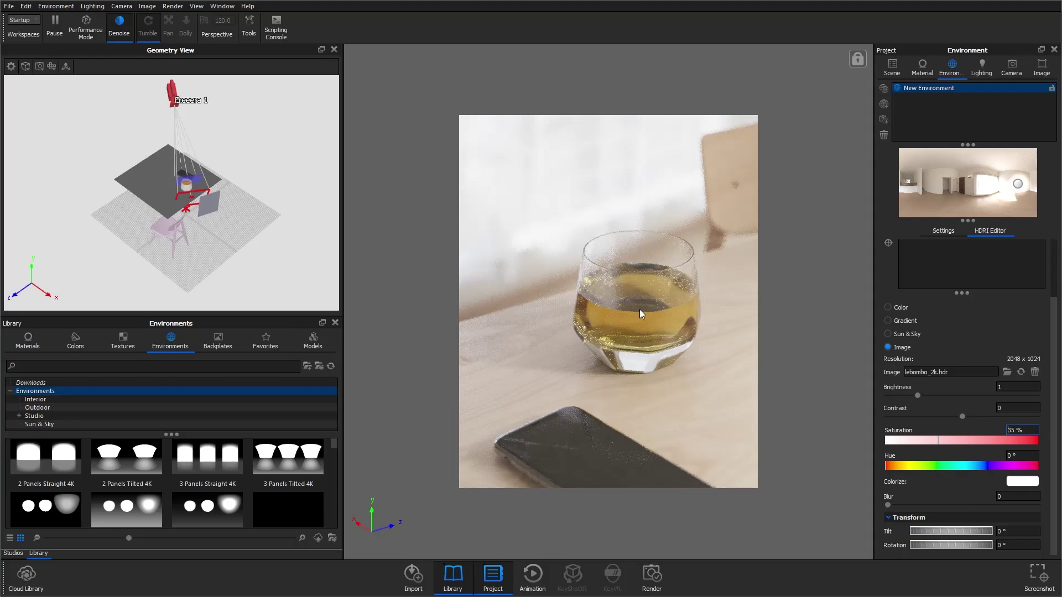
left_click(959, 271)
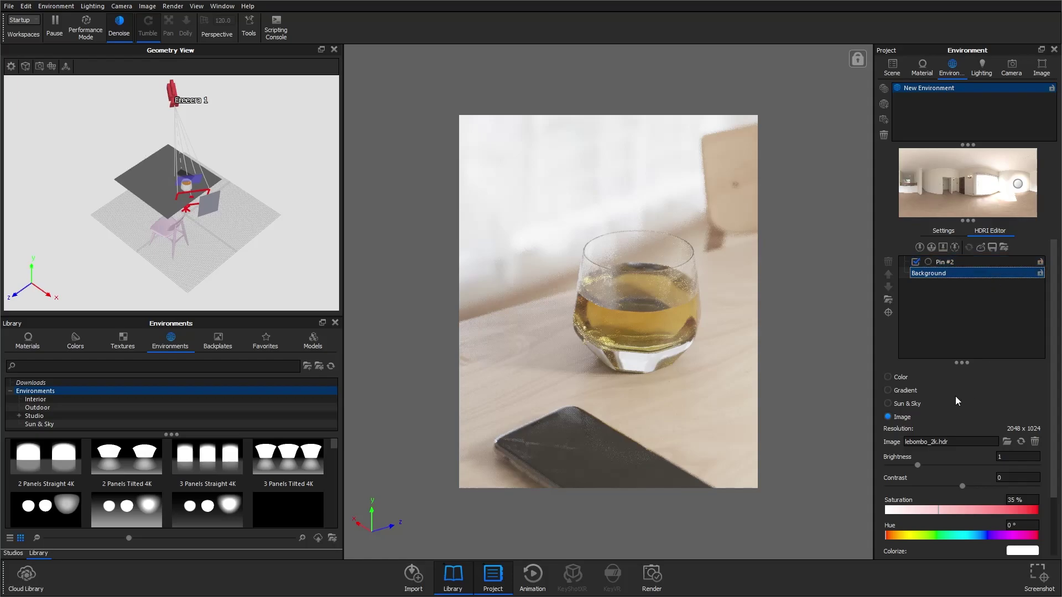
left_click(1025, 496)
type("50")
key("Return")
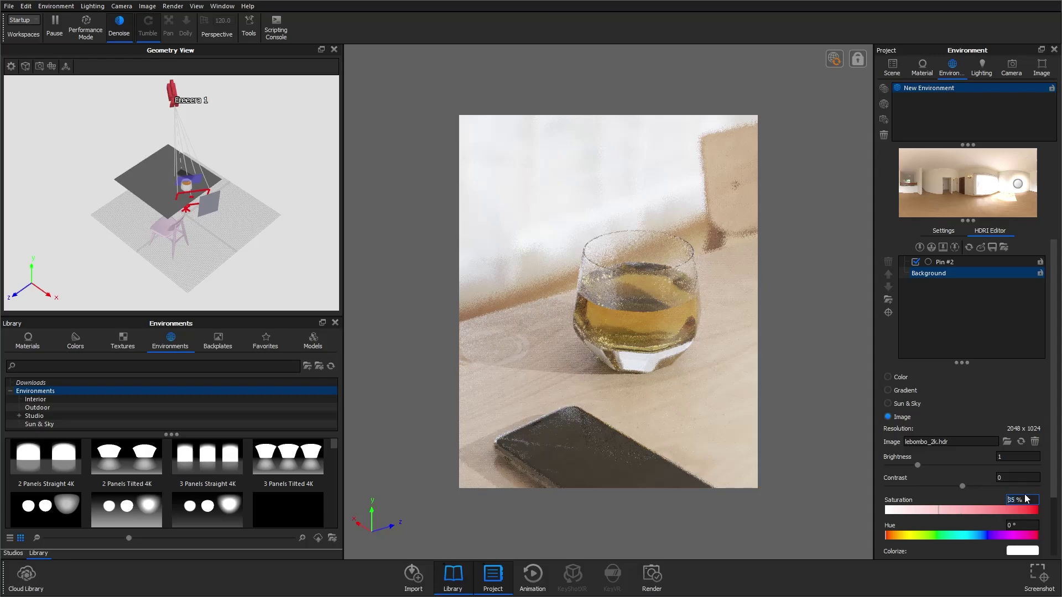
key("Return")
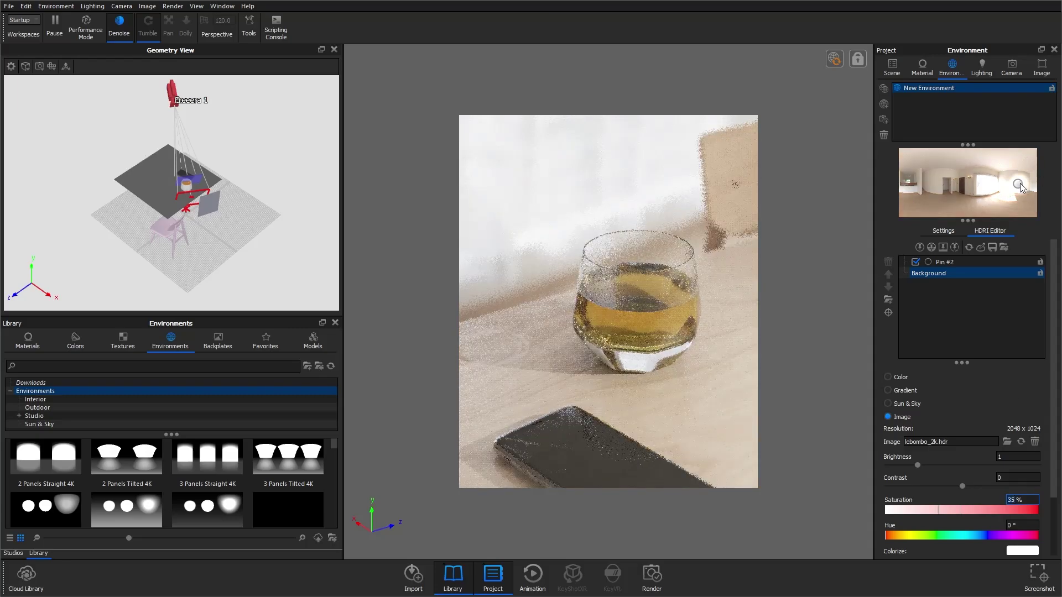
left_click(928, 272)
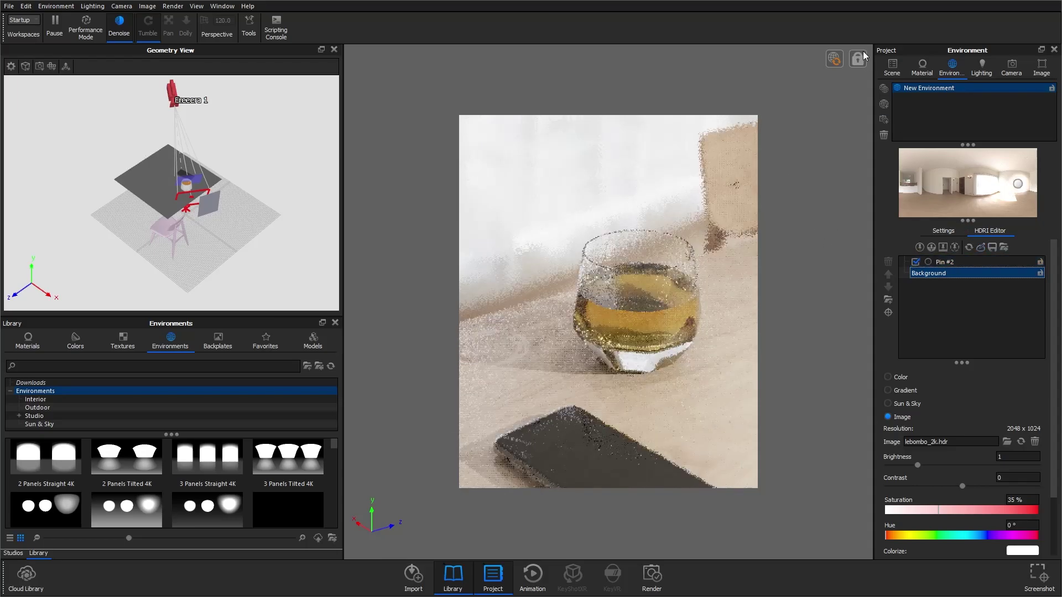
Step: Set the environment's overall brightness to 0 in its adjustment settings
left_click(942, 232)
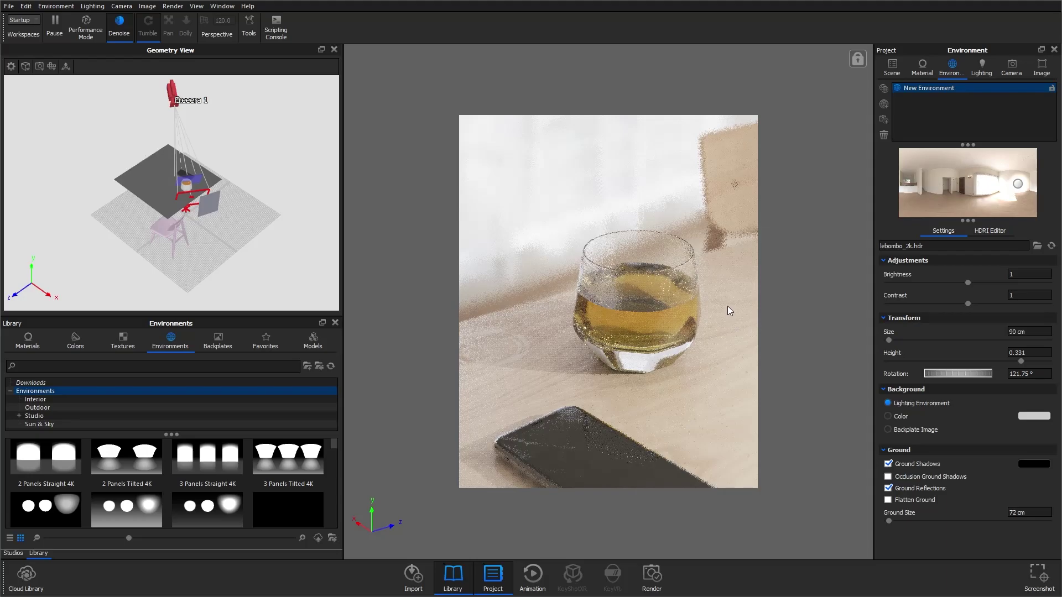
left_click(892, 66)
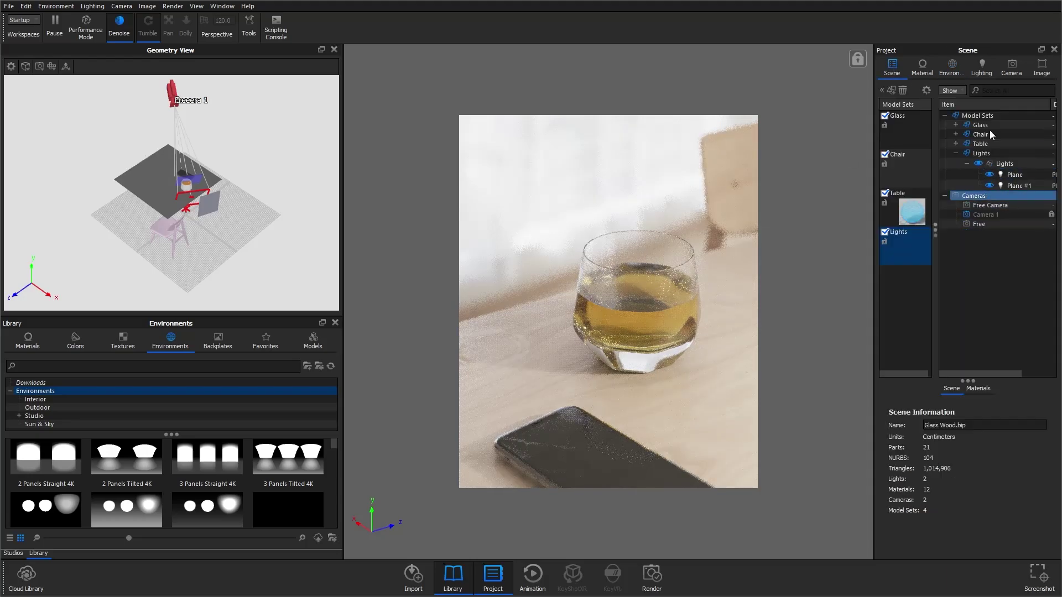
left_click(952, 67)
left_click(1019, 273)
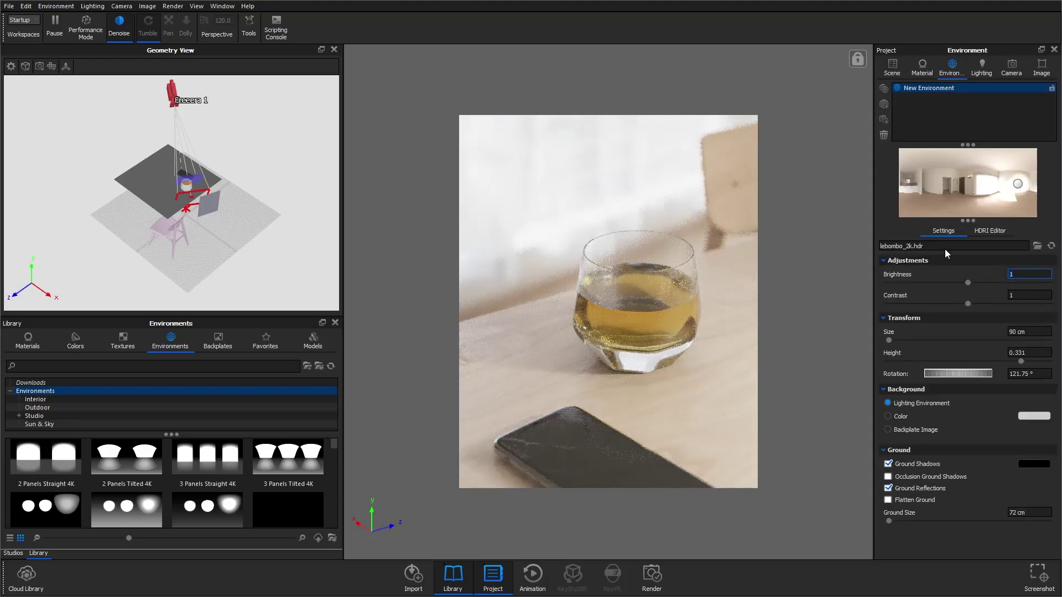
key("BackSpace")
type("0")
key("Return")
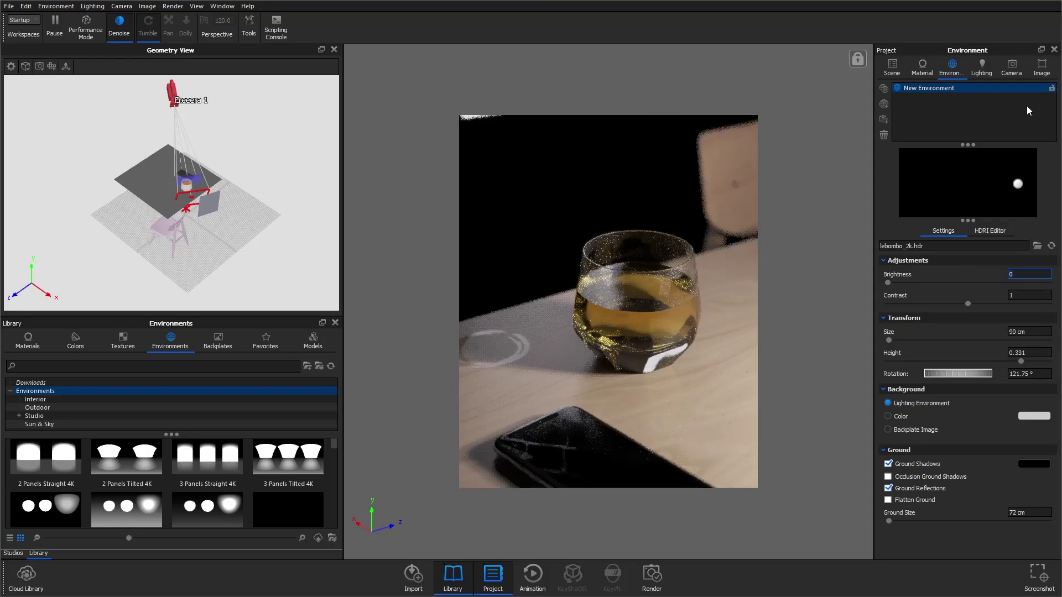
Step: Reframe the scene with the free camera and inspect the colour temperature of the area light Plane Material #1
left_click(1011, 67)
left_click(931, 107)
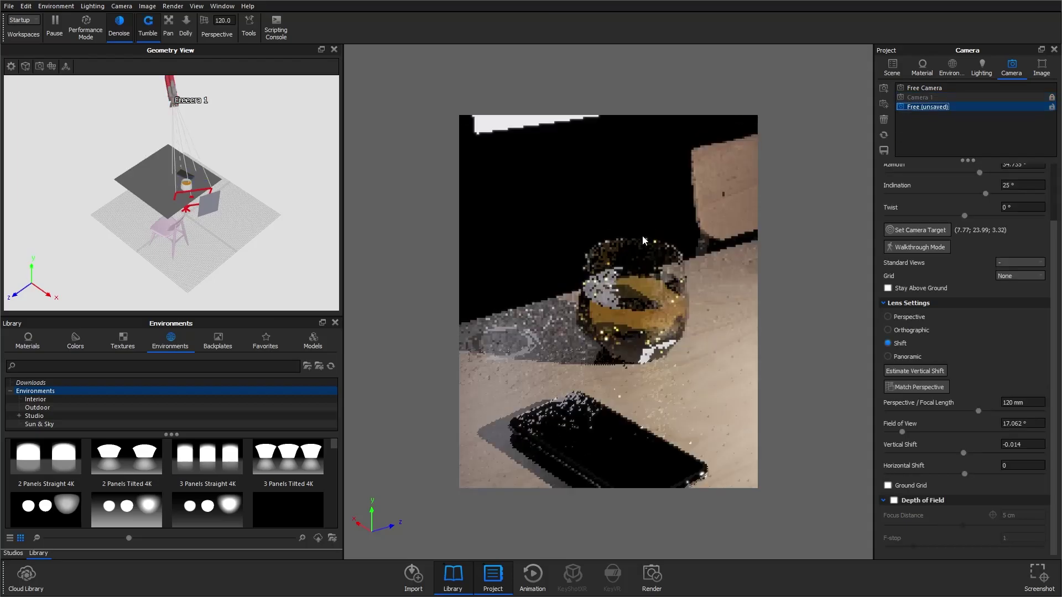
left_click_drag(662, 357, 593, 182)
double_click(593, 182)
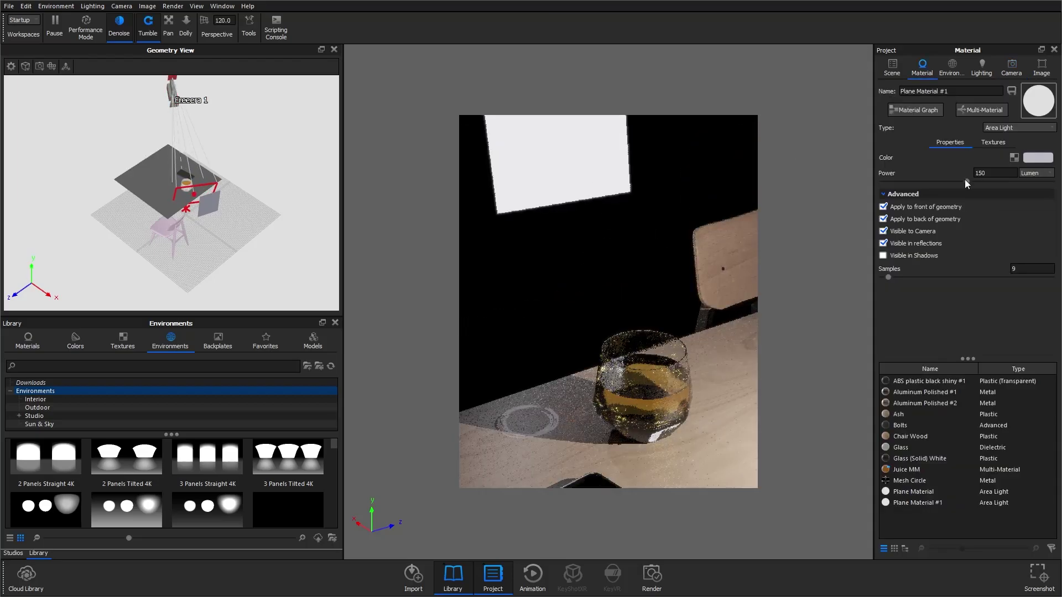
left_click(1037, 158)
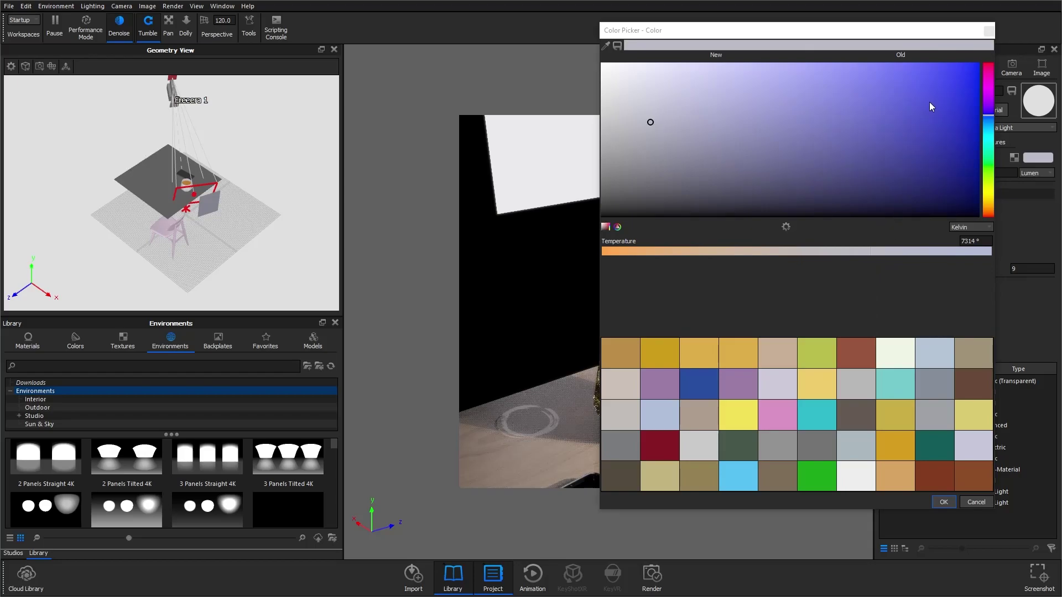
left_click(989, 32)
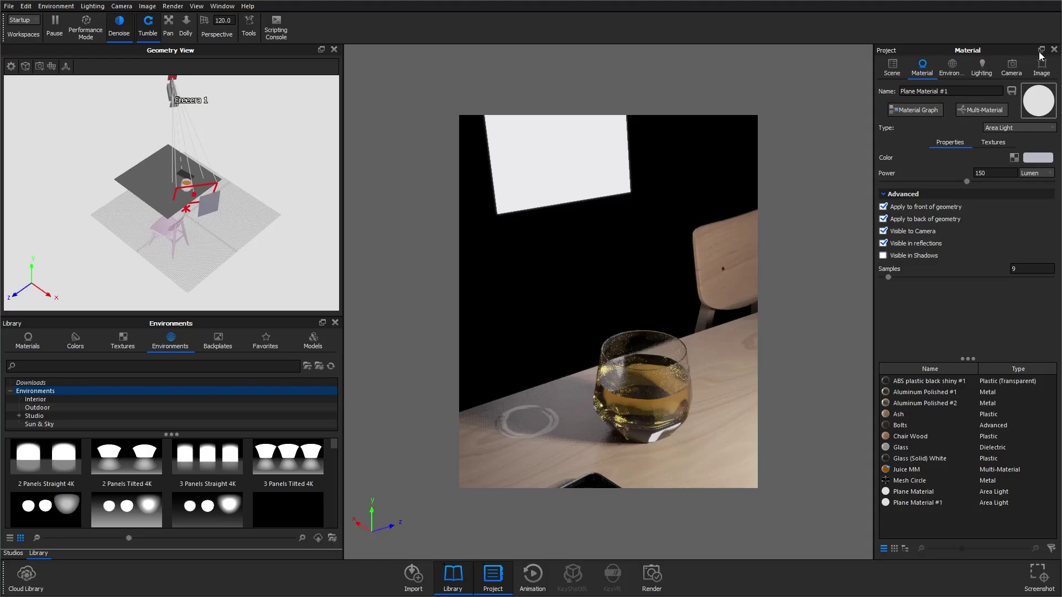
Step: Return the viewport to the saved Camera 1 view
left_click(1005, 68)
left_click(981, 67)
left_click(1012, 67)
left_click(920, 97)
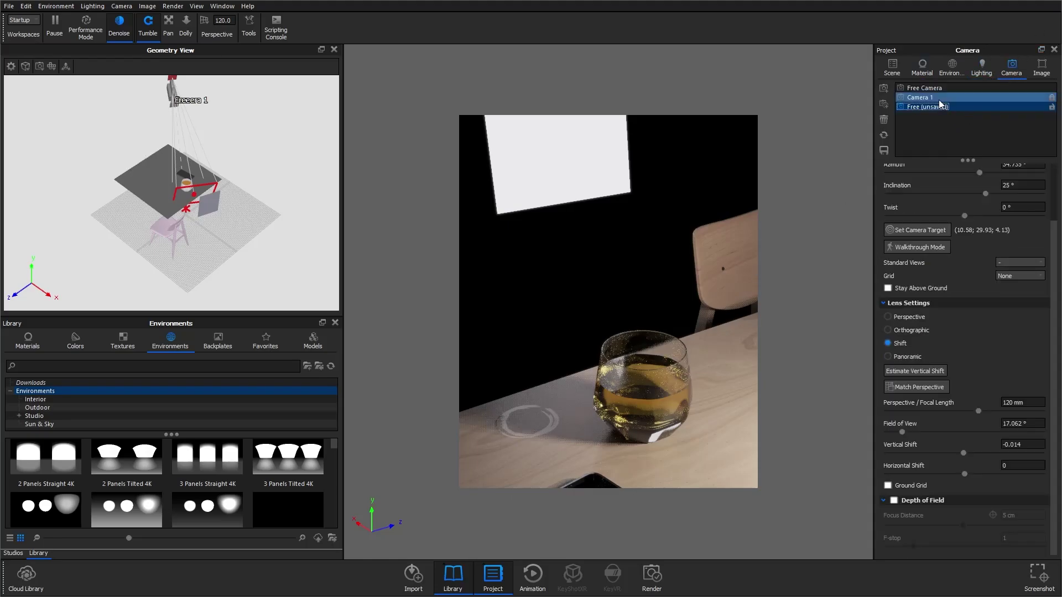
Step: Toggle the two area lights to compare their separate contributions, ending with only Plane visible and Plane #1 hidden
left_click(892, 67)
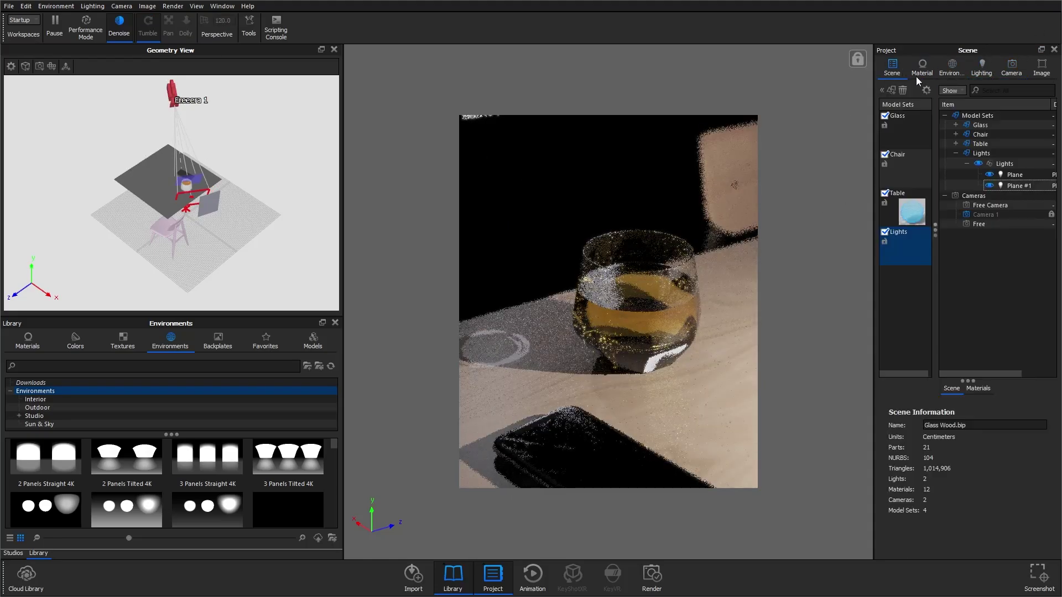
left_click(989, 175)
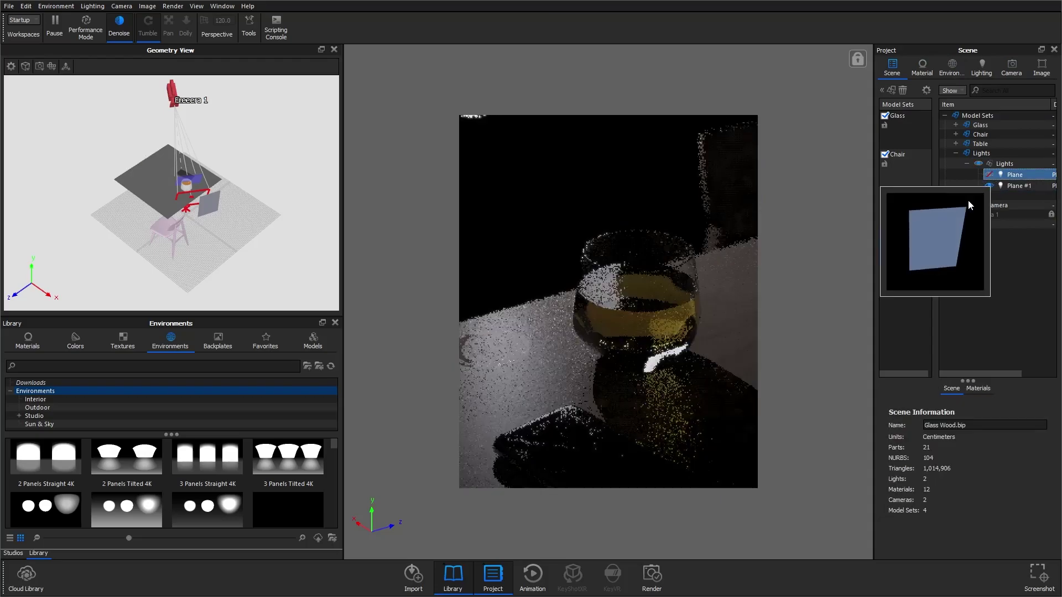
left_click(989, 186)
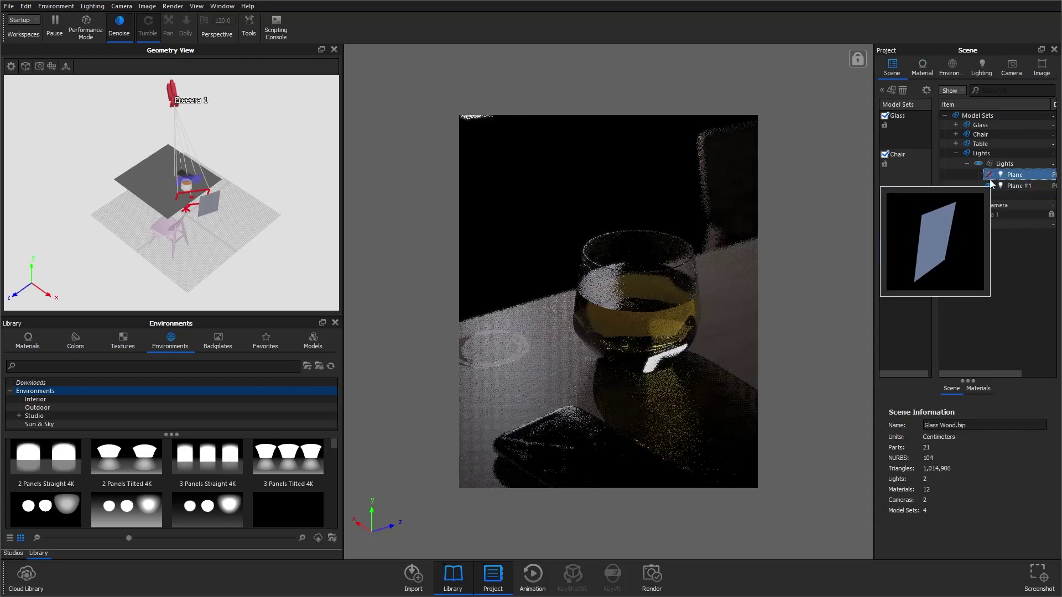
left_click(989, 175)
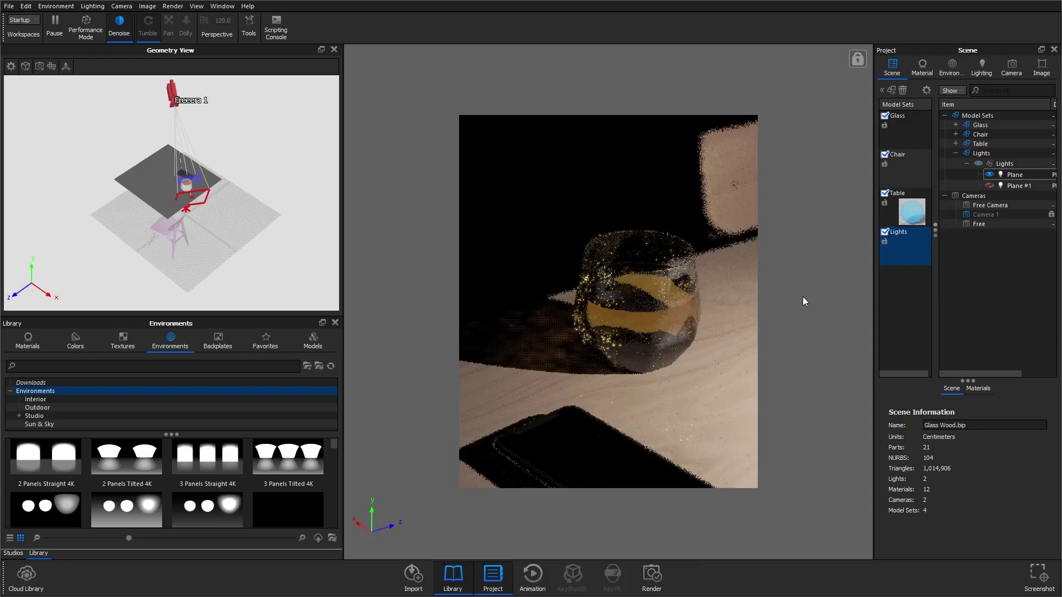
Step: Inspect the colour temperature of the area light Plane and turn Plane #1 back on
double_click(1037, 175)
left_click(1036, 160)
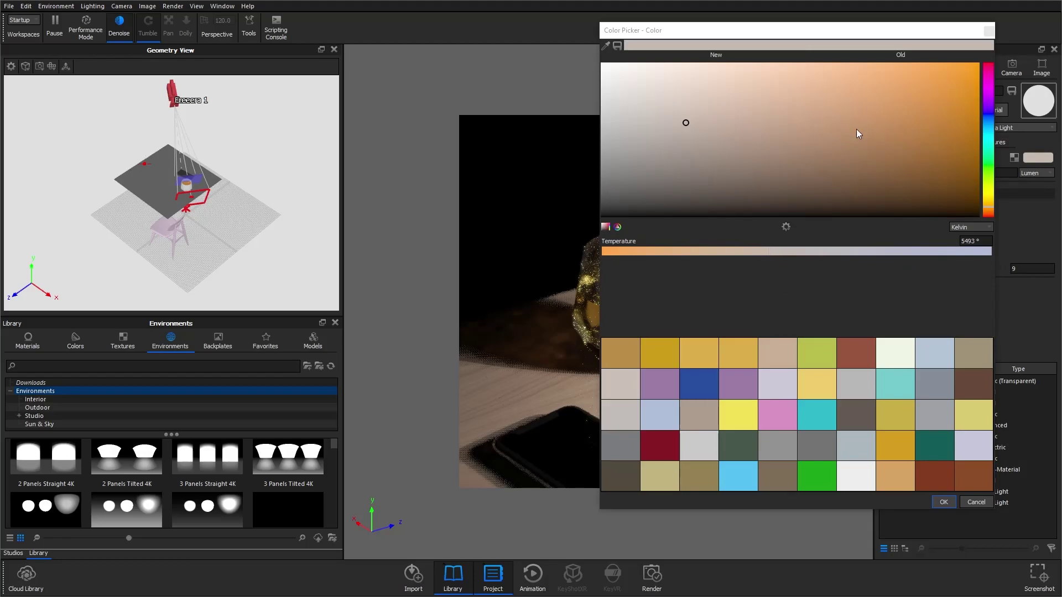
left_click(989, 30)
left_click(890, 68)
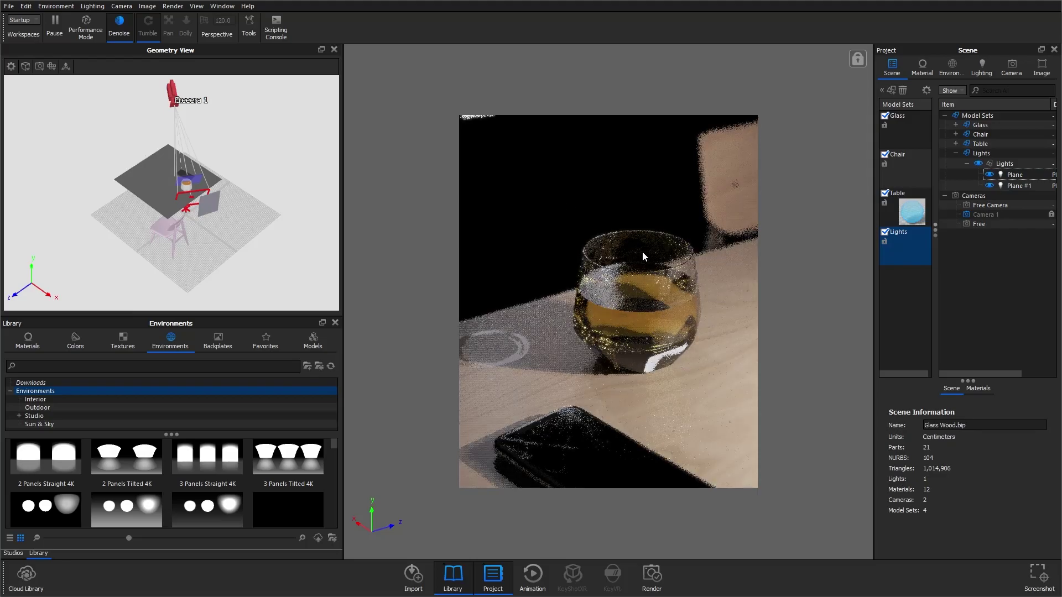
Step: Set the environment brightness back to 1
left_click(952, 67)
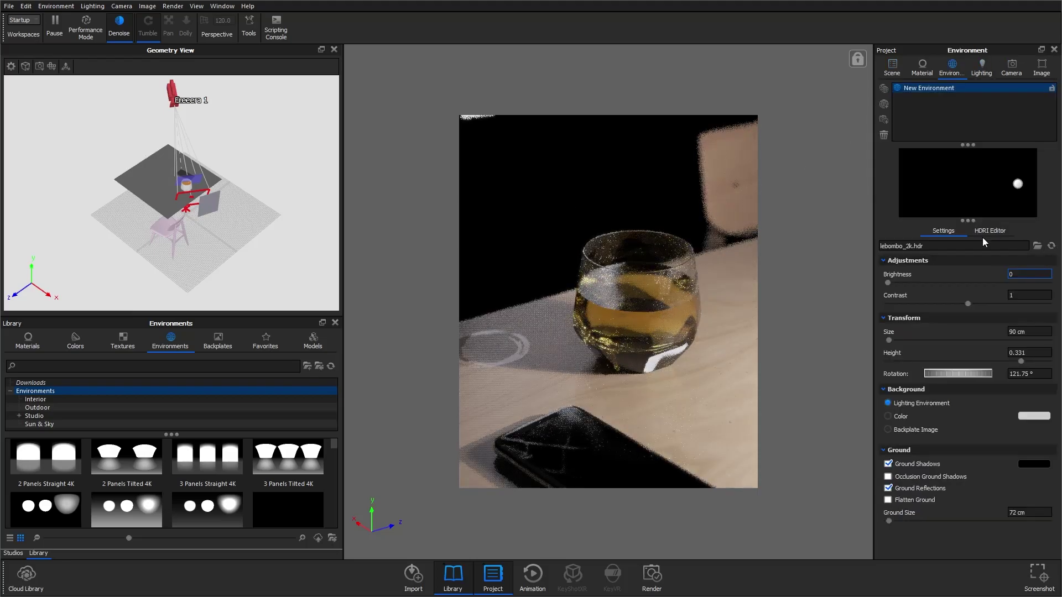
type("1")
key("Return")
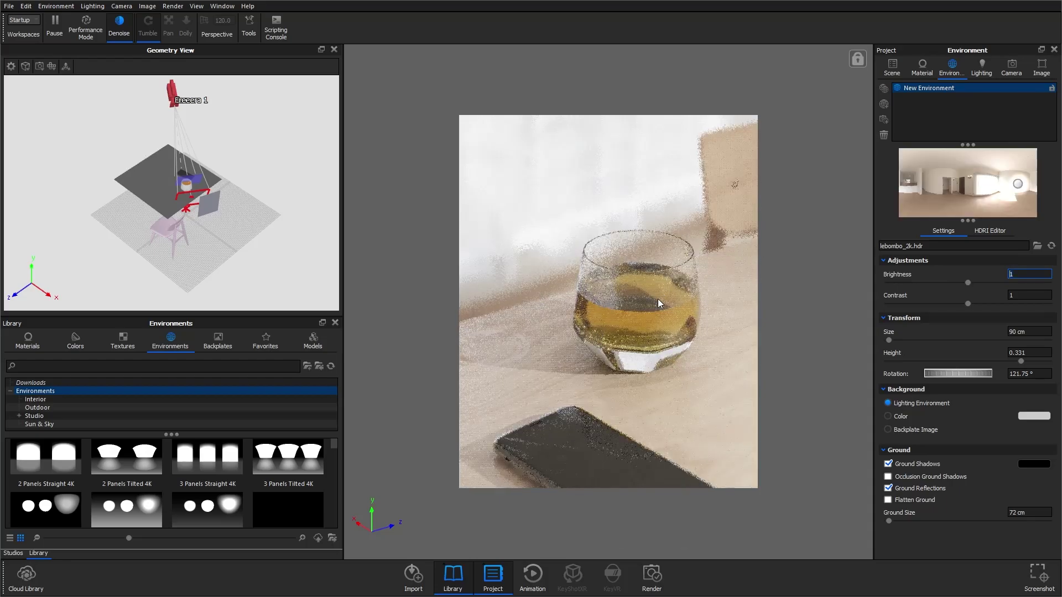
Step: Open the Glass material's graph and spread out its Color Composite, Color To Number, Dielectric and Material nodes
left_click(921, 68)
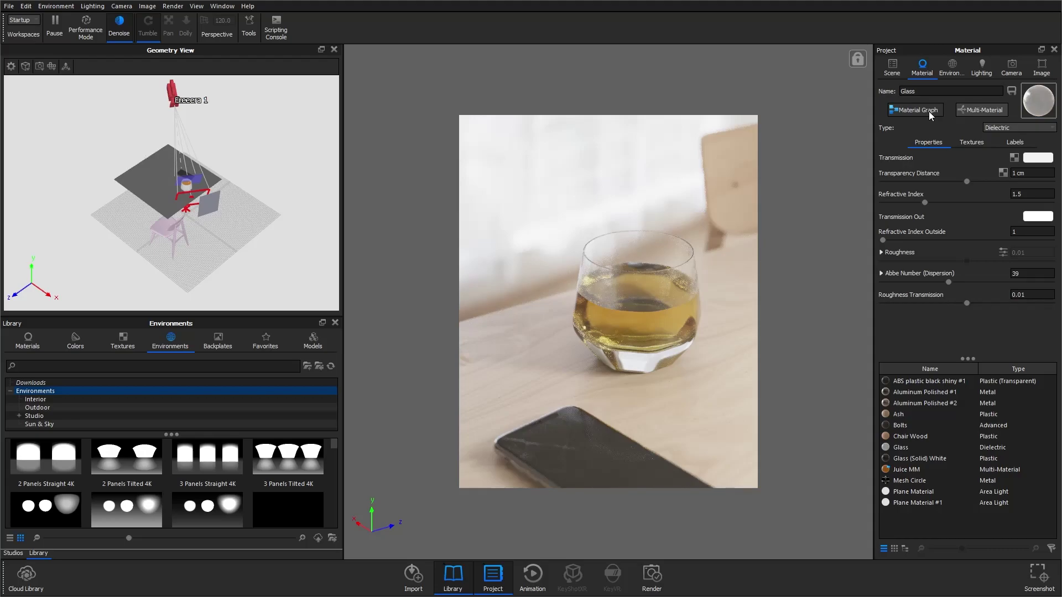
left_click(929, 111)
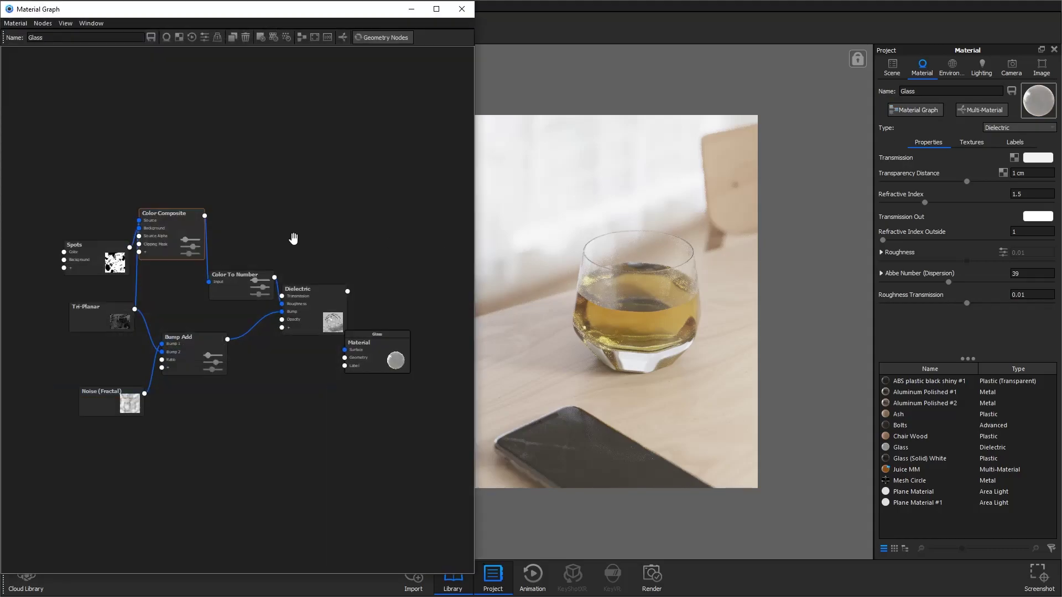
left_click_drag(160, 237, 165, 242)
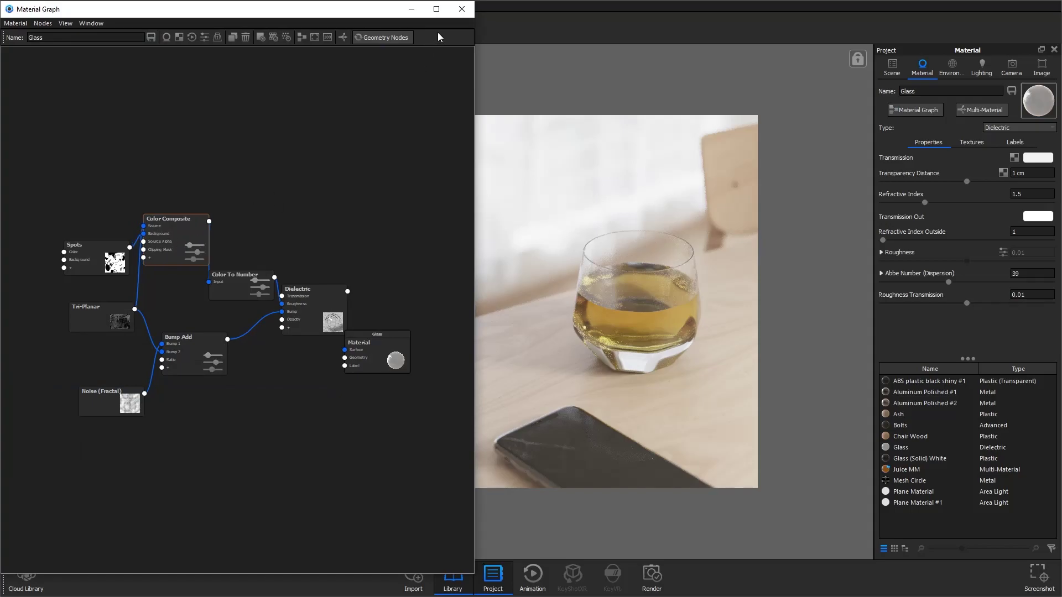
left_click_drag(348, 334, 423, 332)
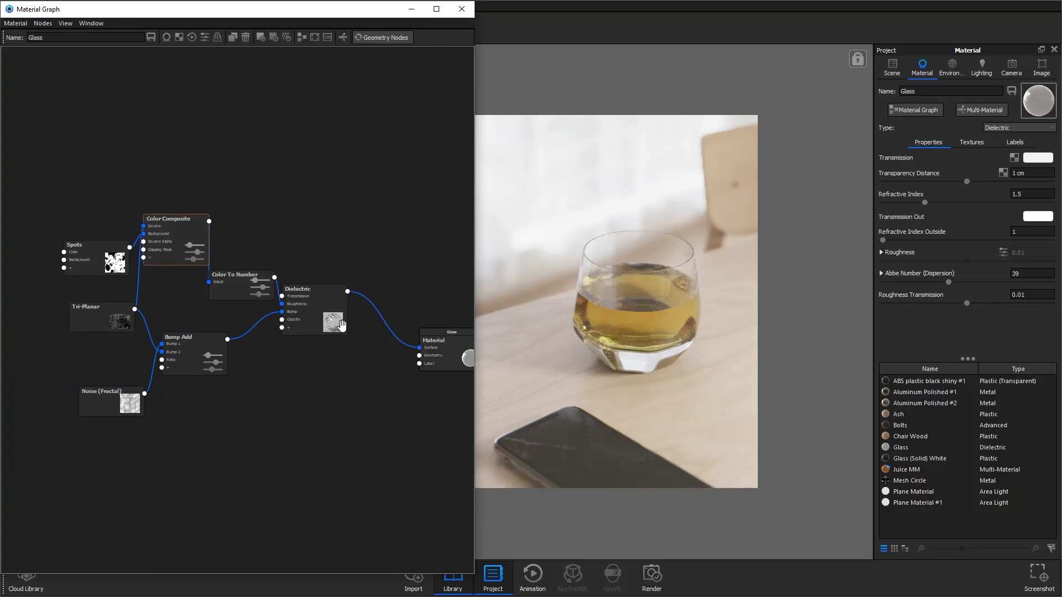
left_click_drag(287, 308, 321, 309)
left_click_drag(234, 287, 248, 287)
left_click_drag(169, 220, 173, 237)
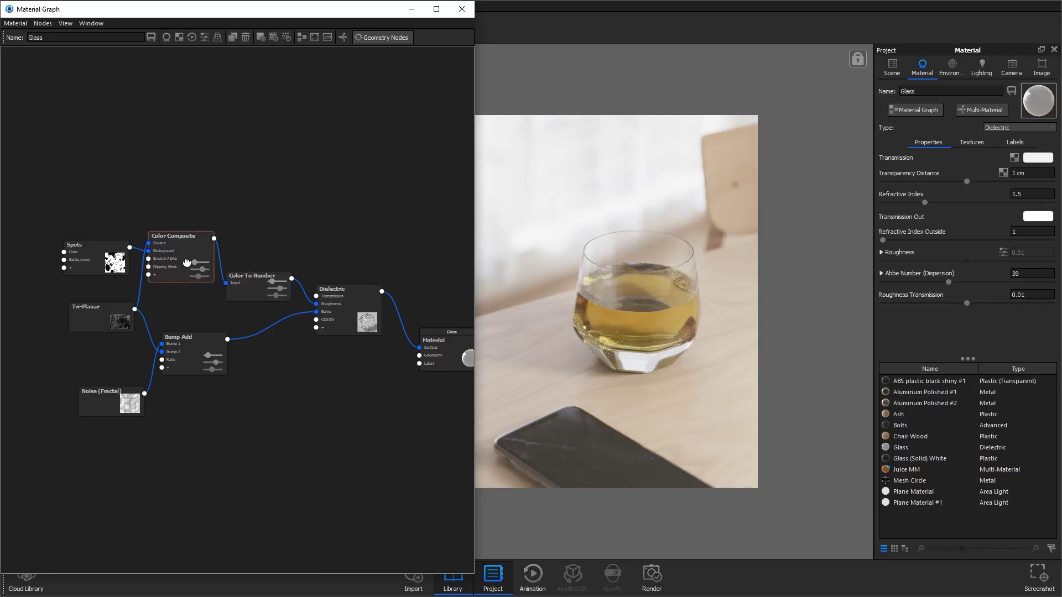
left_click_drag(284, 286, 289, 274)
Step: Show the Dielectric node's properties and rearrange the Spots, Color Composite, Color To Number and Tri-Planar nodes for readability
double_click(364, 298)
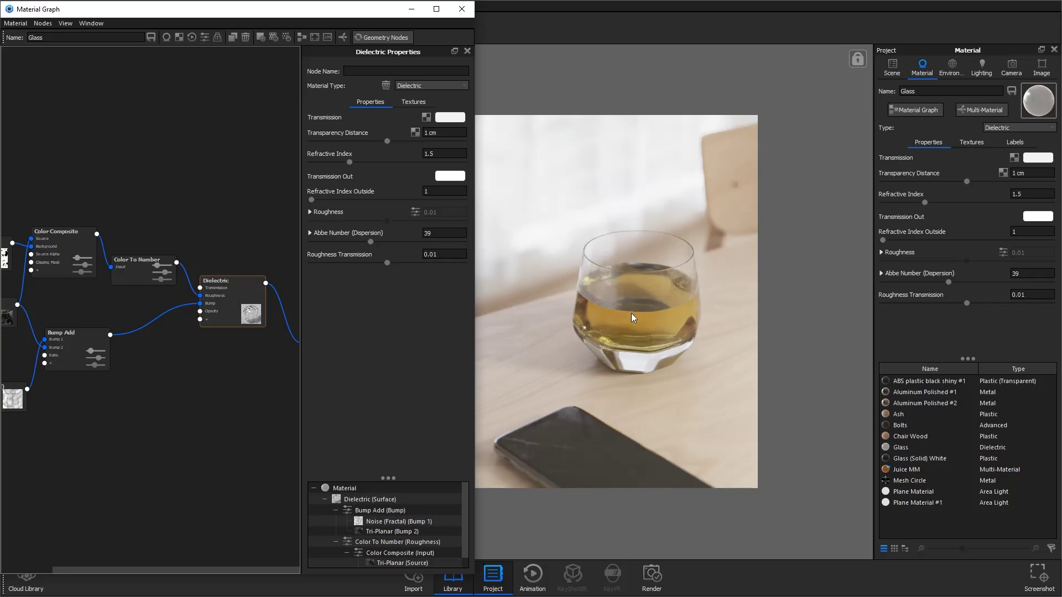
left_click_drag(5, 257, 41, 177)
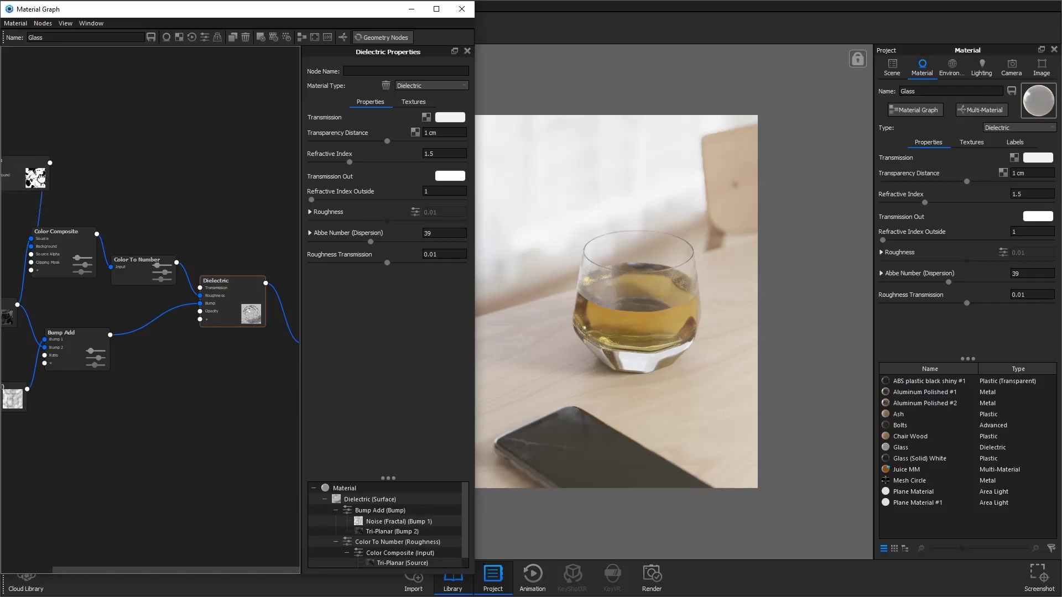
left_click_drag(125, 259, 146, 258)
left_click_drag(58, 232, 124, 167)
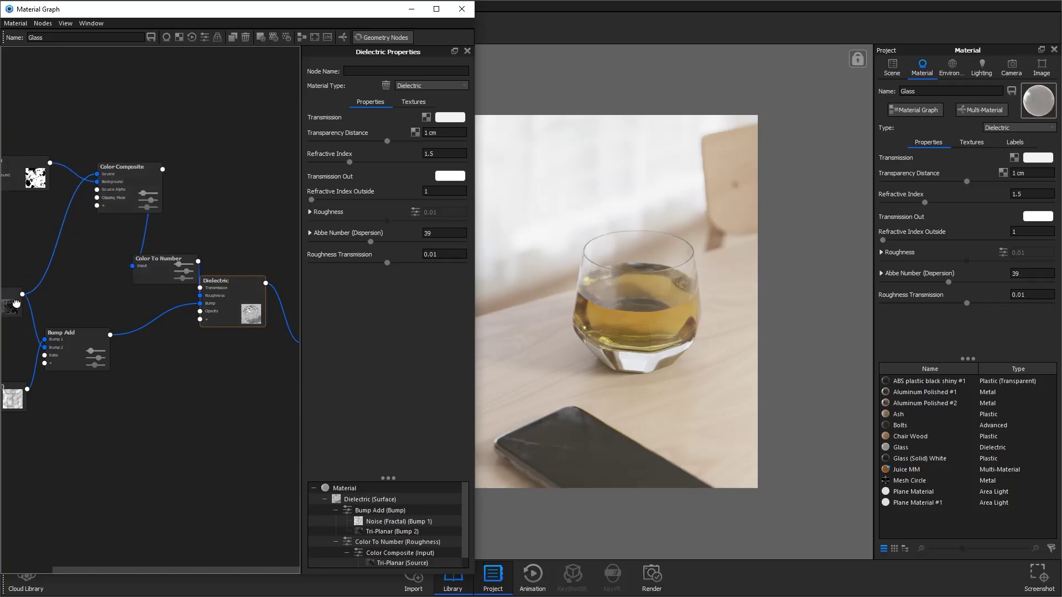
left_click_drag(8, 317, 52, 265)
left_click_drag(123, 185, 101, 203)
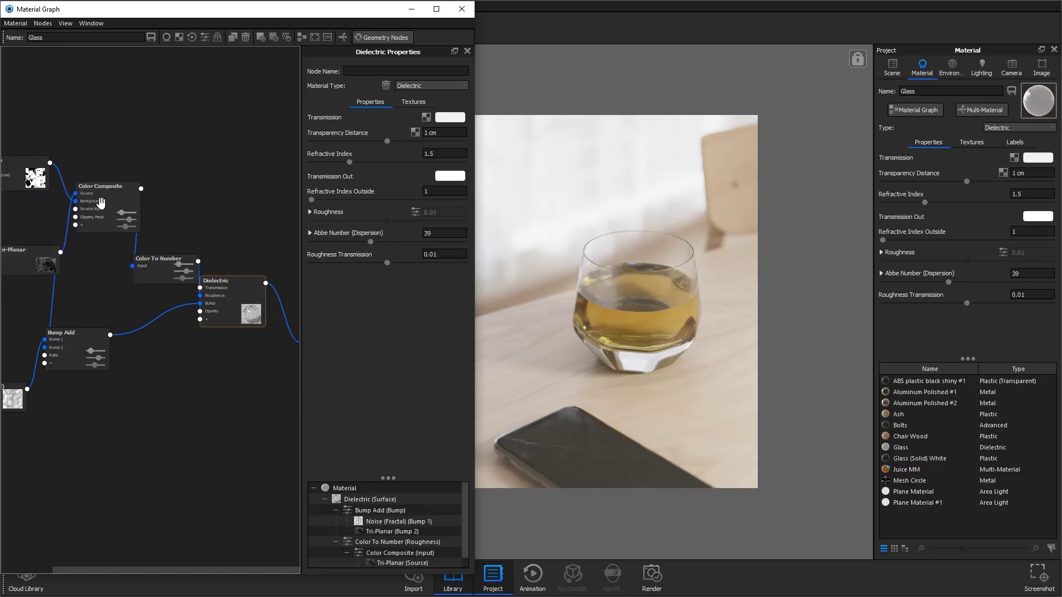
Step: Open the Spots node's properties with its texture previewed on the glass, and place the node above Color Composite
double_click(29, 177)
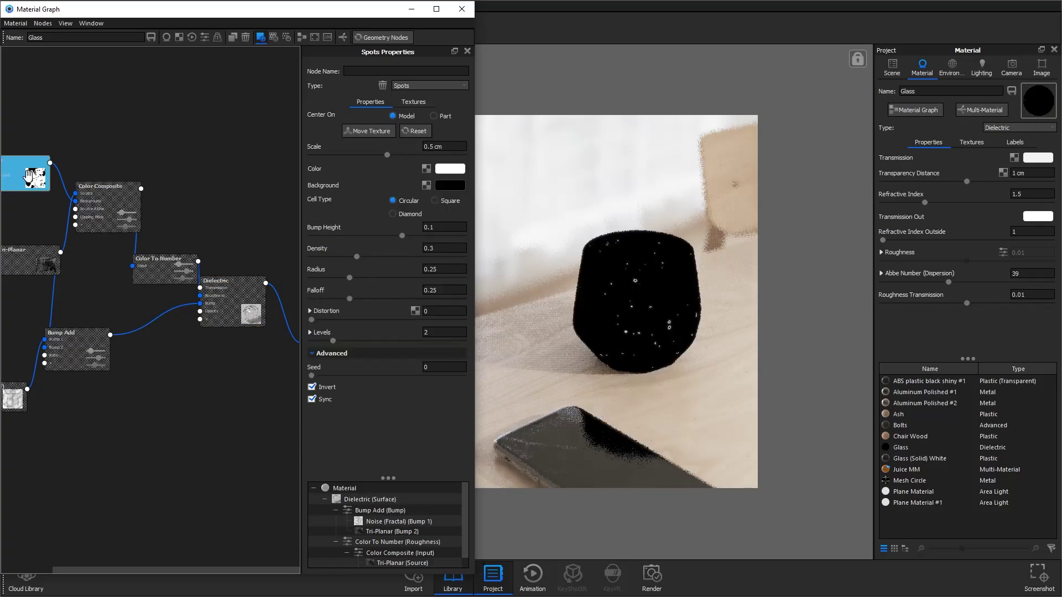
left_click_drag(29, 177, 54, 138)
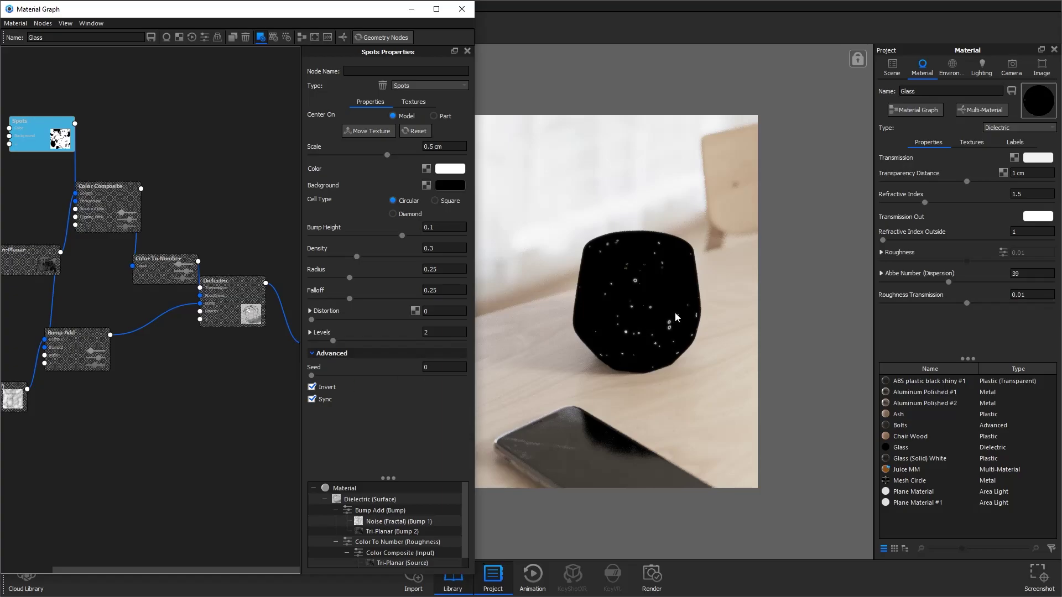
Step: Examine the Spots texture close up on the glass in the Free camera view, and move the Spots node closer to Color Composite
left_click(1009, 66)
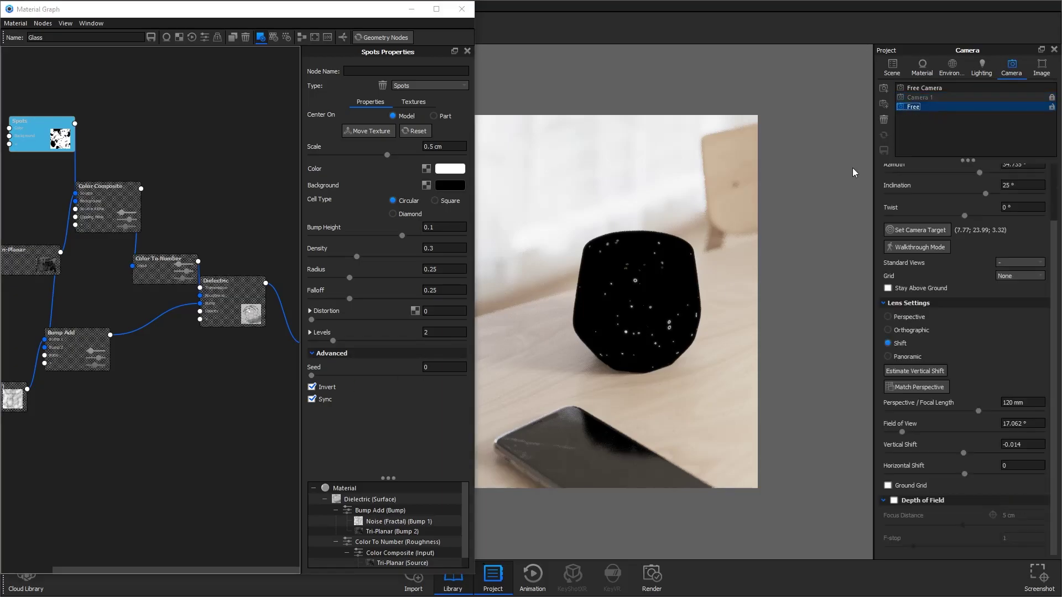
scroll(621, 333, "up", 5)
scroll(656, 313, "up", 4)
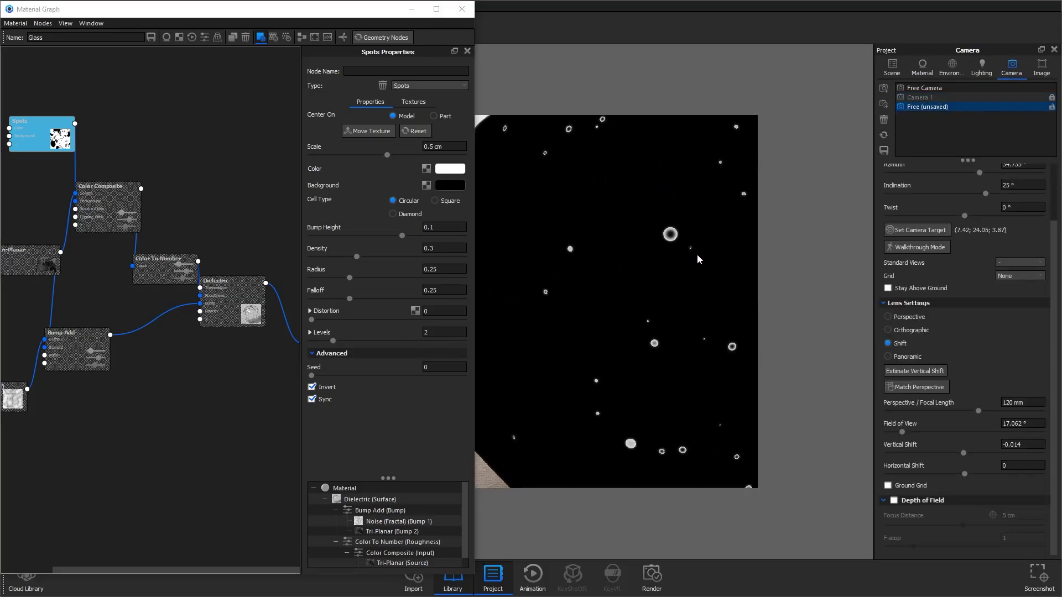
middle_click_drag(564, 275, 603, 264)
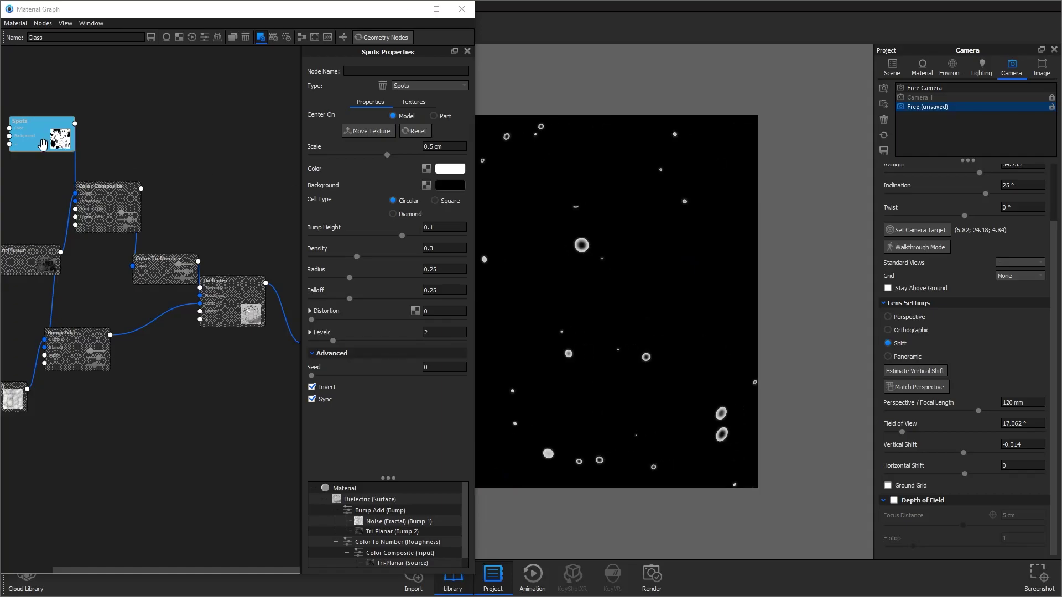
left_click_drag(55, 139, 52, 149)
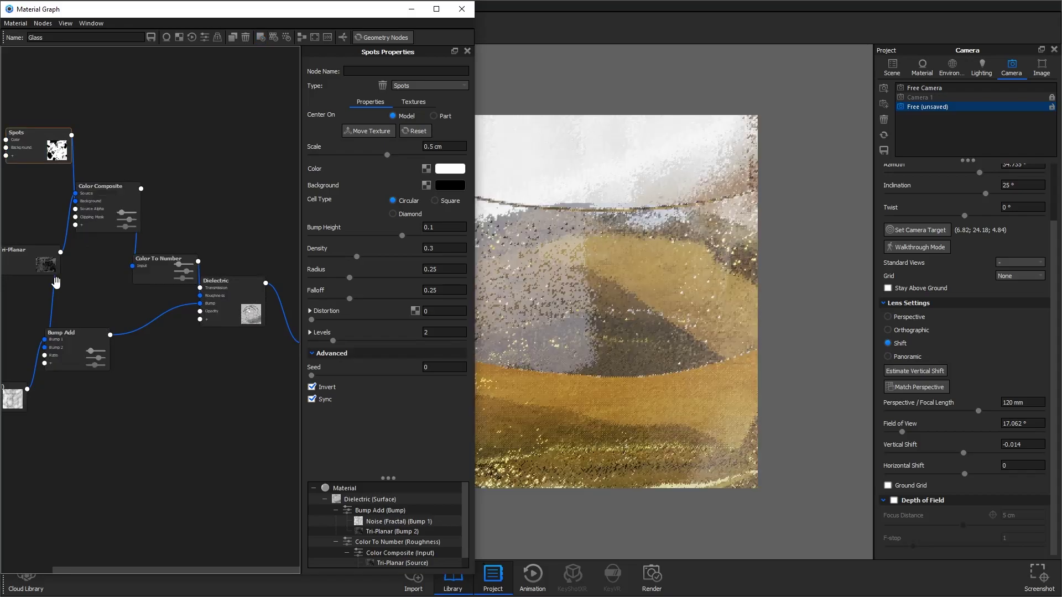
Step: Preview the Tri-Planar node's smudge texture on the glass, inspect it from the side and above, and return to Camera 1
left_click_drag(33, 261, 52, 260)
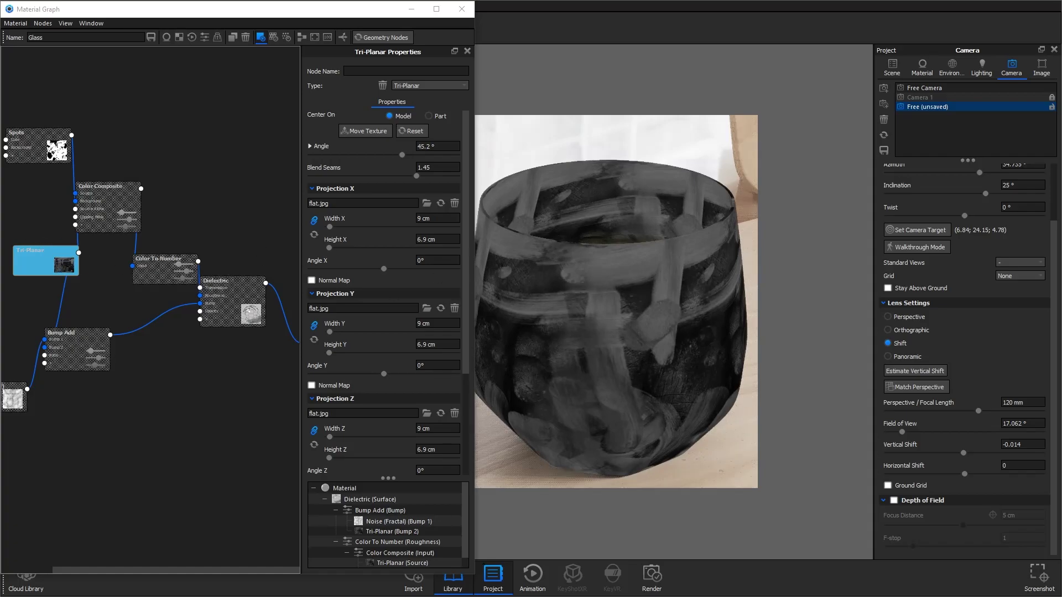
left_click_drag(64, 261, 52, 257)
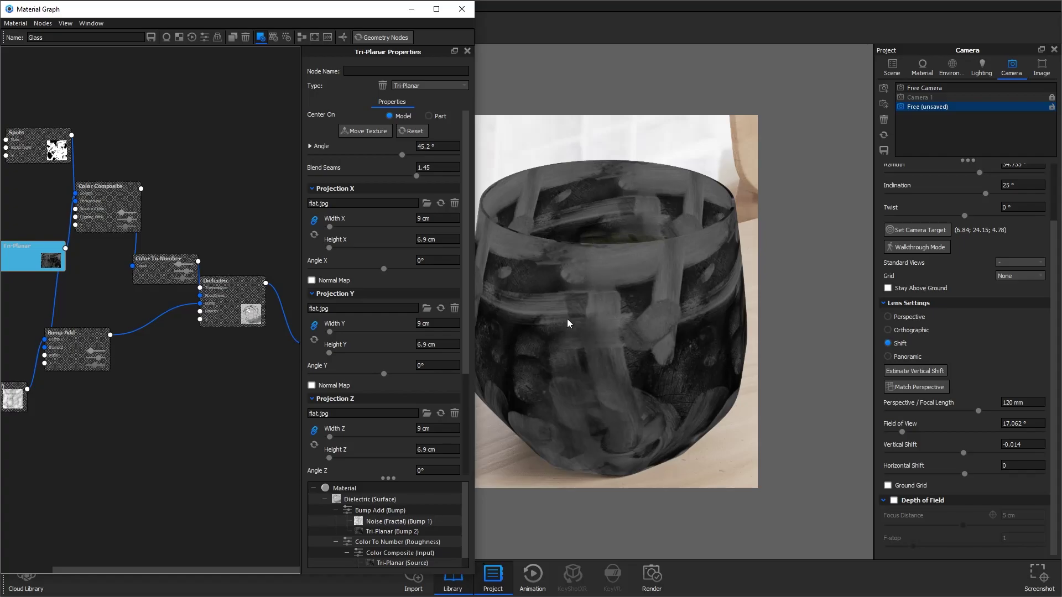
left_click_drag(693, 409, 691, 357)
middle_click_drag(691, 357, 698, 234)
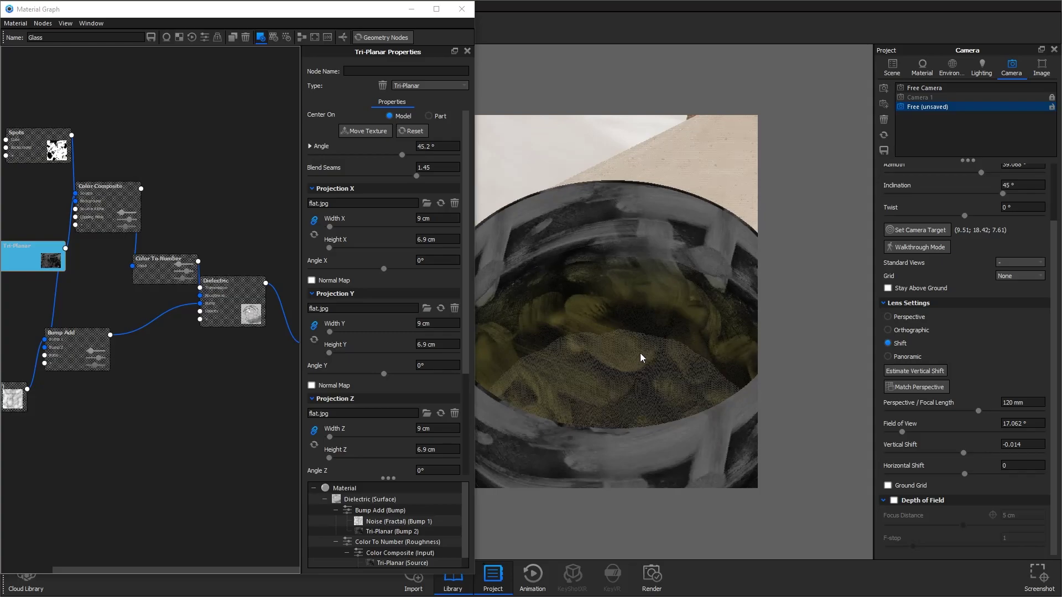
middle_click_drag(640, 378, 629, 407)
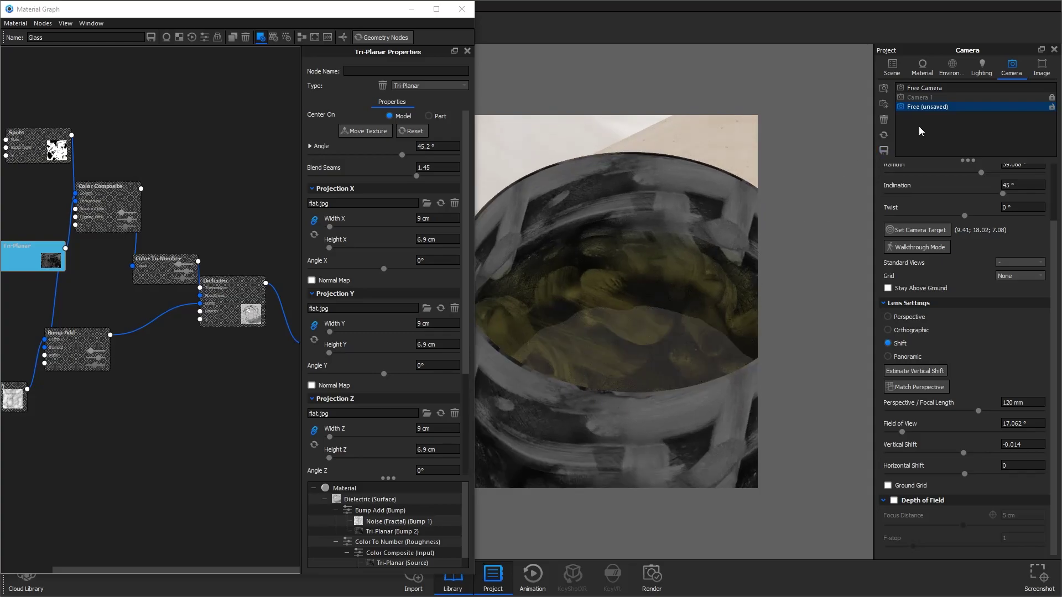
left_click(946, 99)
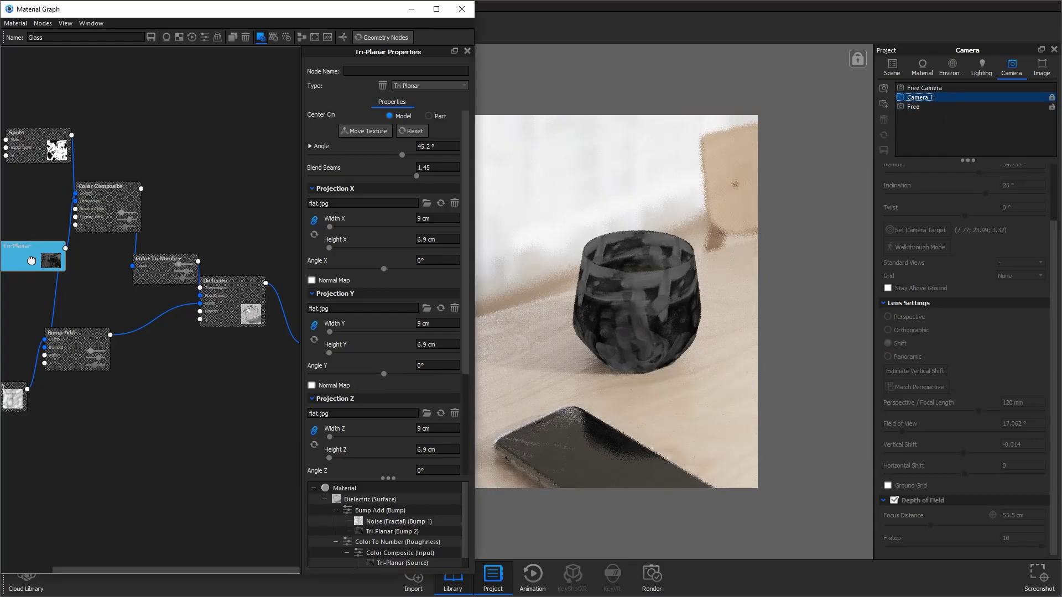
Step: Open the Color Composite node's properties with its result previewed on the glass, and place the Spots node just above Tri-Planar
left_click_drag(103, 202, 120, 201)
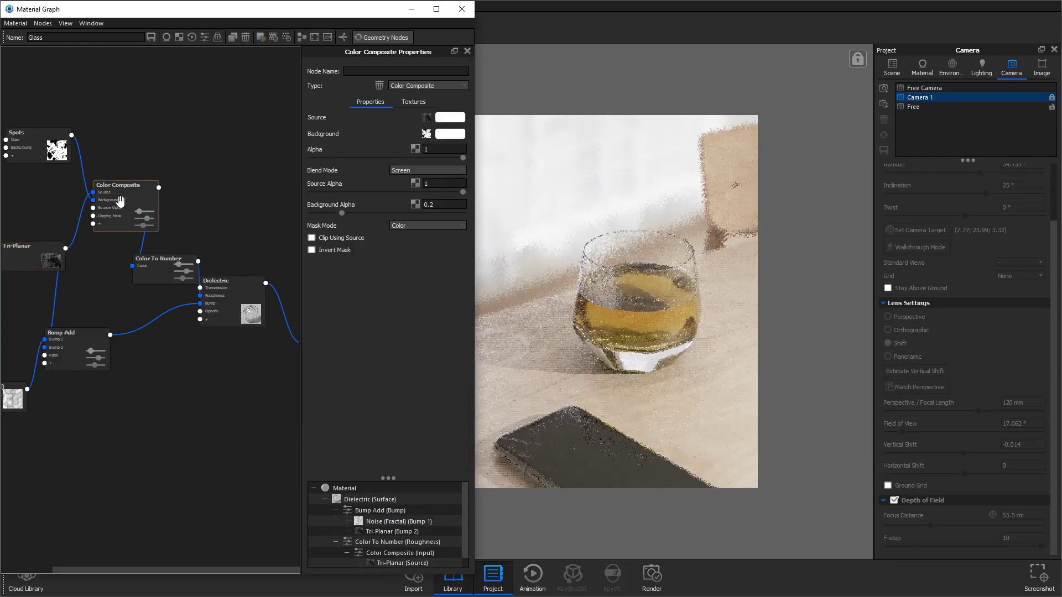
key("v")
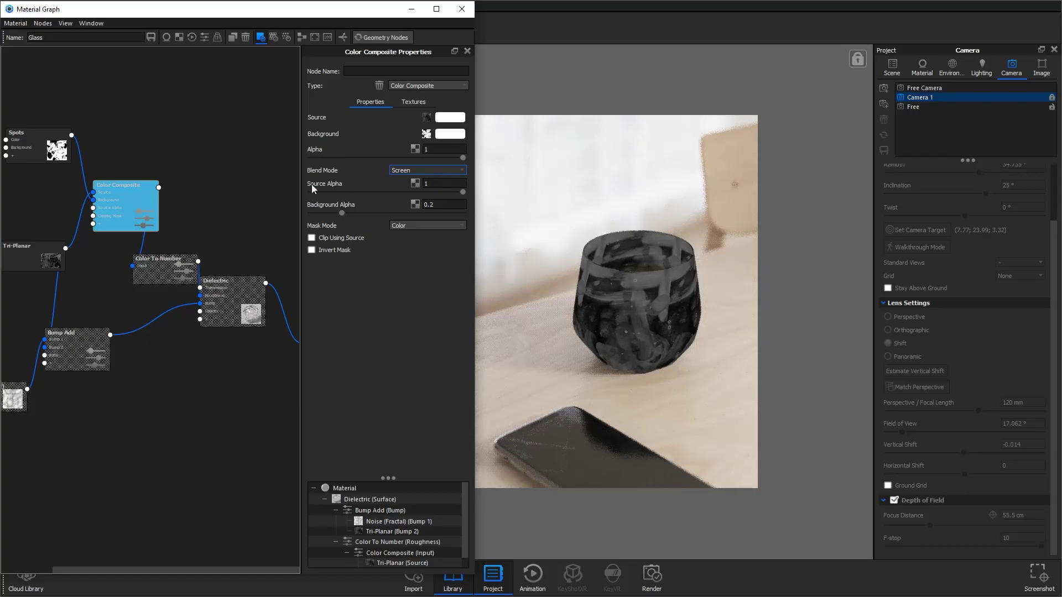
left_click_drag(52, 141, 52, 201)
Step: Set the Color Composite node's Background Alpha to 1
left_click(462, 201)
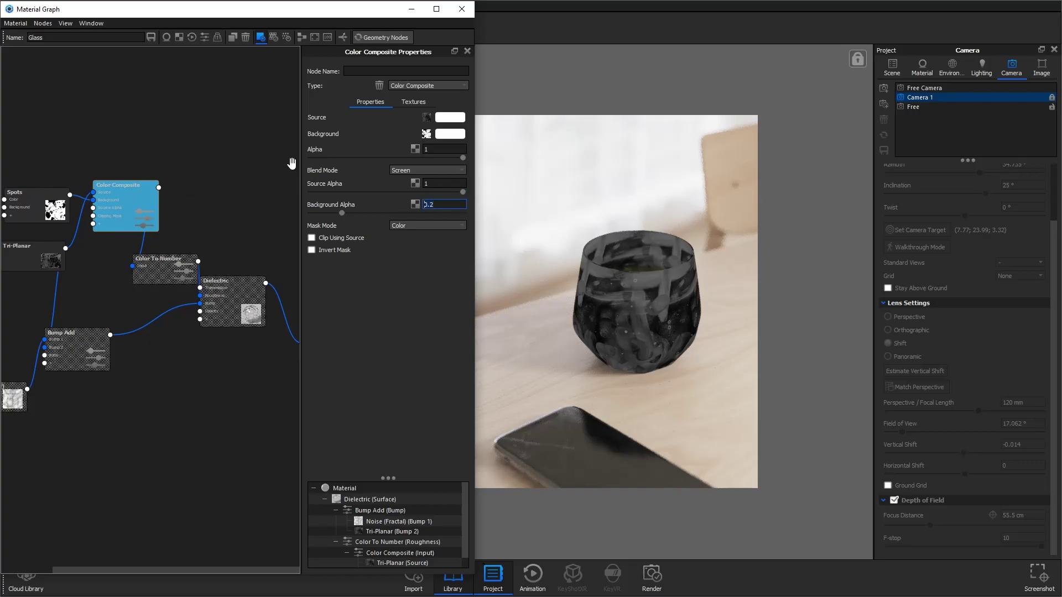
key("ctrl+a")
type("1")
key("Return")
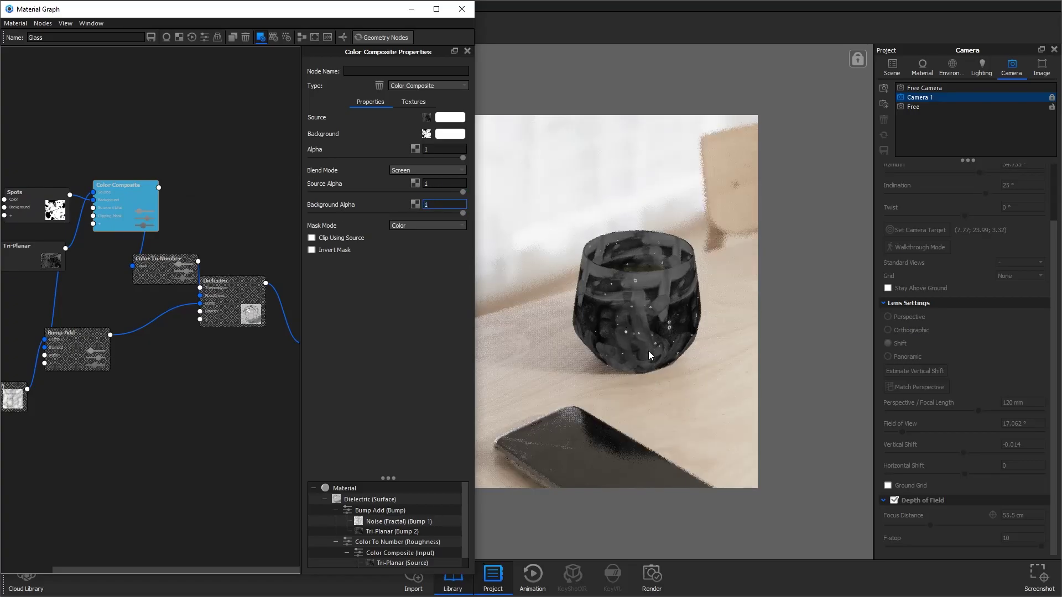
Step: Change the Color Composite node's blend mode to Soft Light and set its Background Alpha to 0.2
left_click(439, 170)
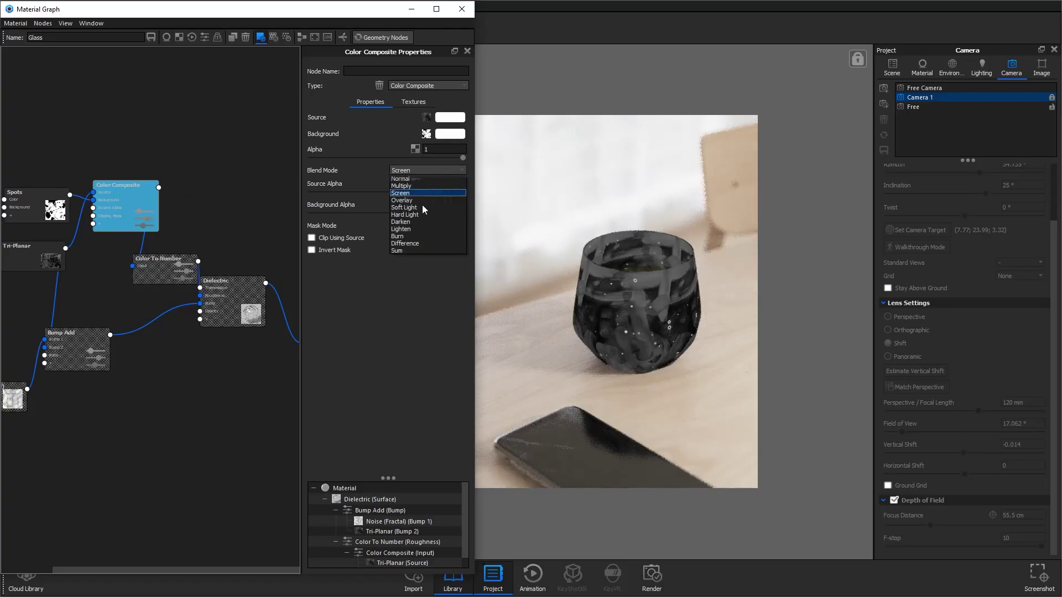
left_click(420, 211)
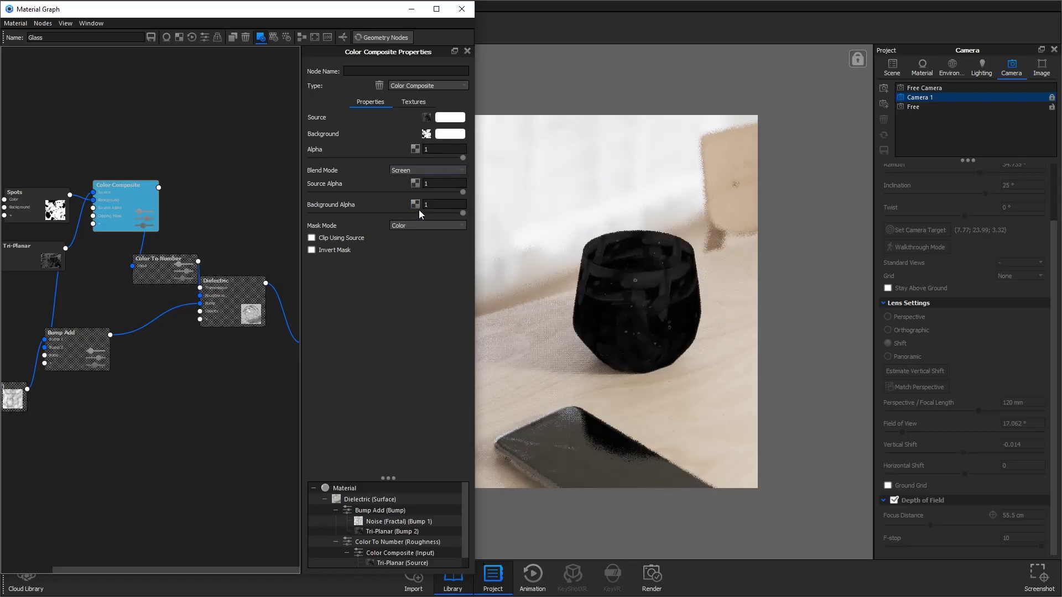
left_click(442, 205)
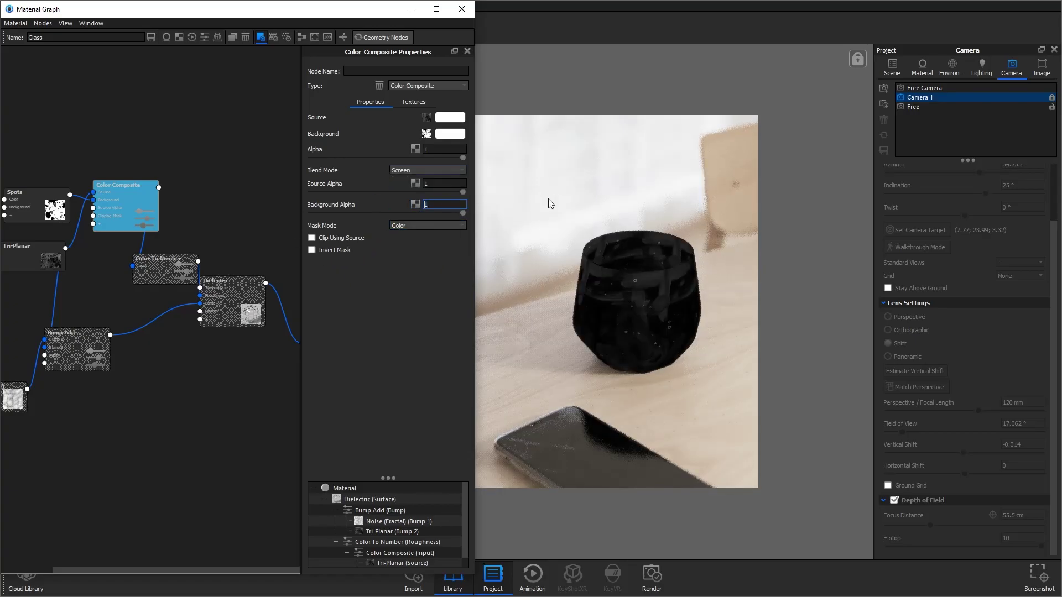
type("0.2")
key("Return")
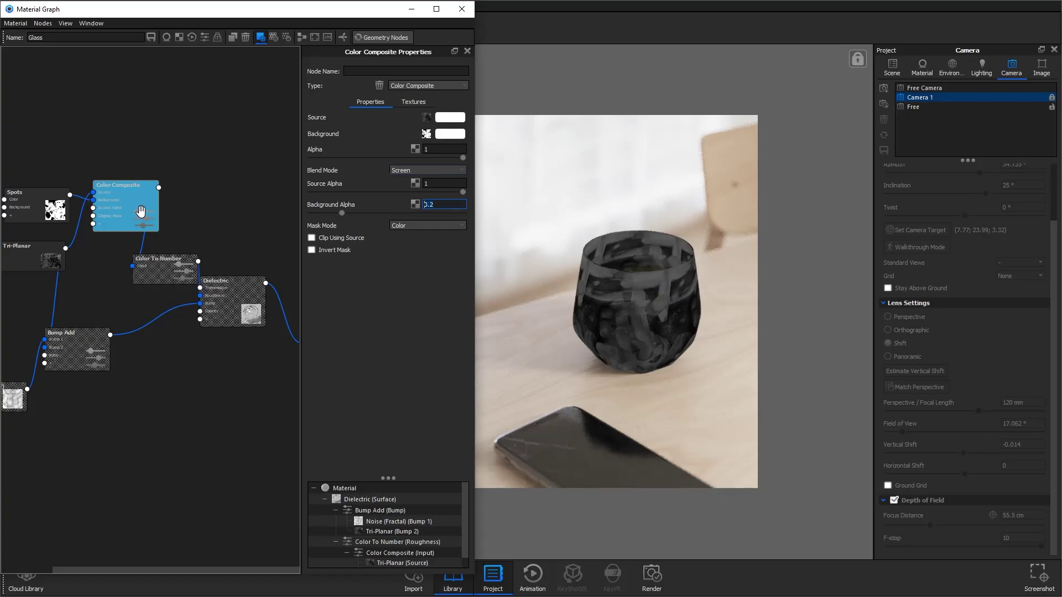
Step: Shift the Color Composite node slightly and examine the Color To Number node's properties and its preview on the glass
left_click_drag(139, 211, 128, 227)
left_click(162, 268)
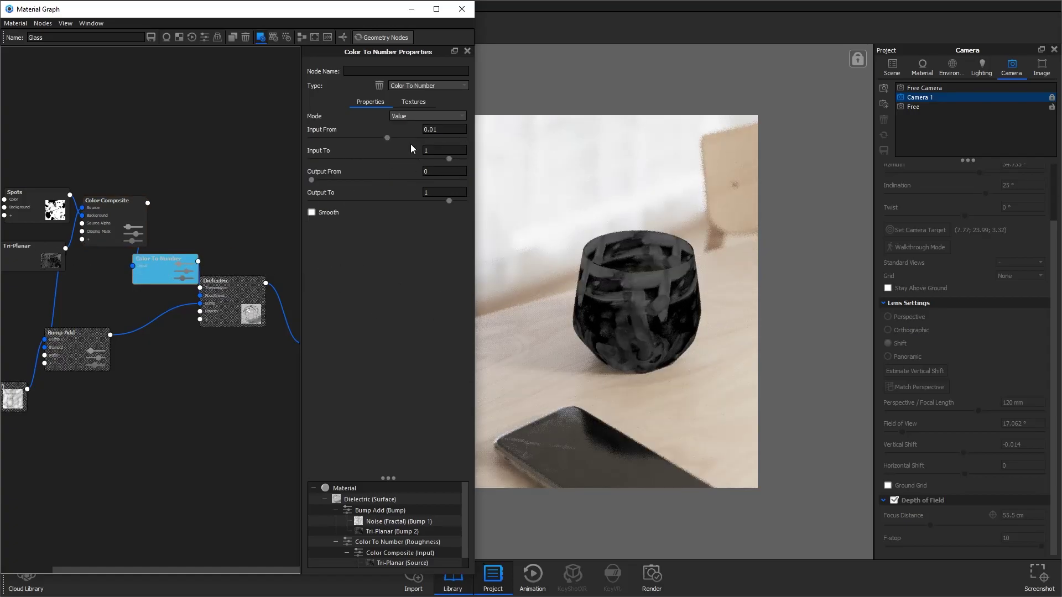
left_click(167, 266)
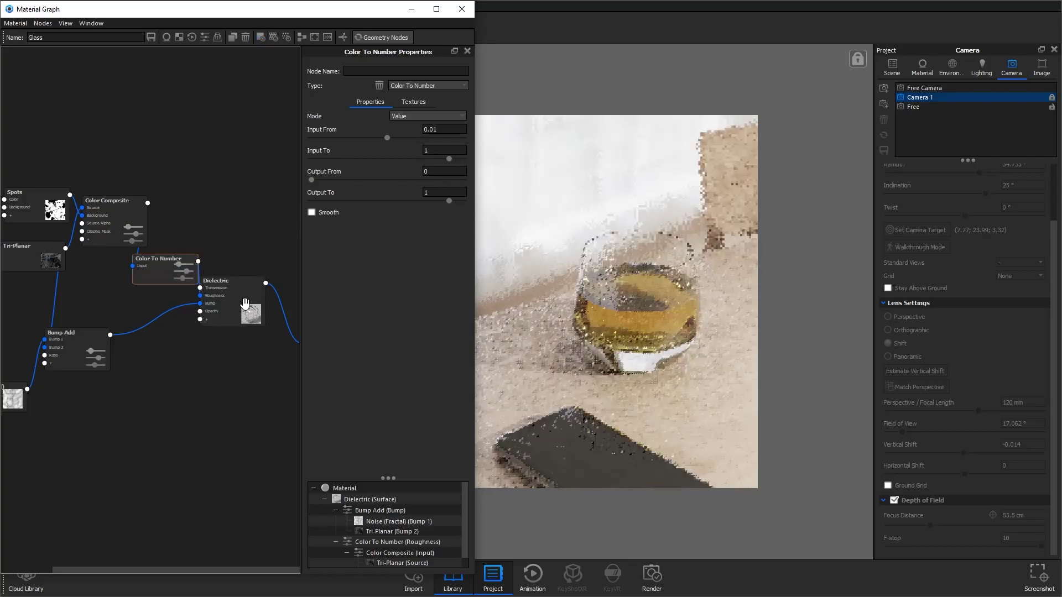
Step: Spread out the Bump Add, Tri-Planar and Noise (Fractal) nodes, and show the Noise (Fractal) properties with its texture previewed on the glass
left_click_drag(61, 333, 159, 332)
left_click_drag(7, 248, 14, 276)
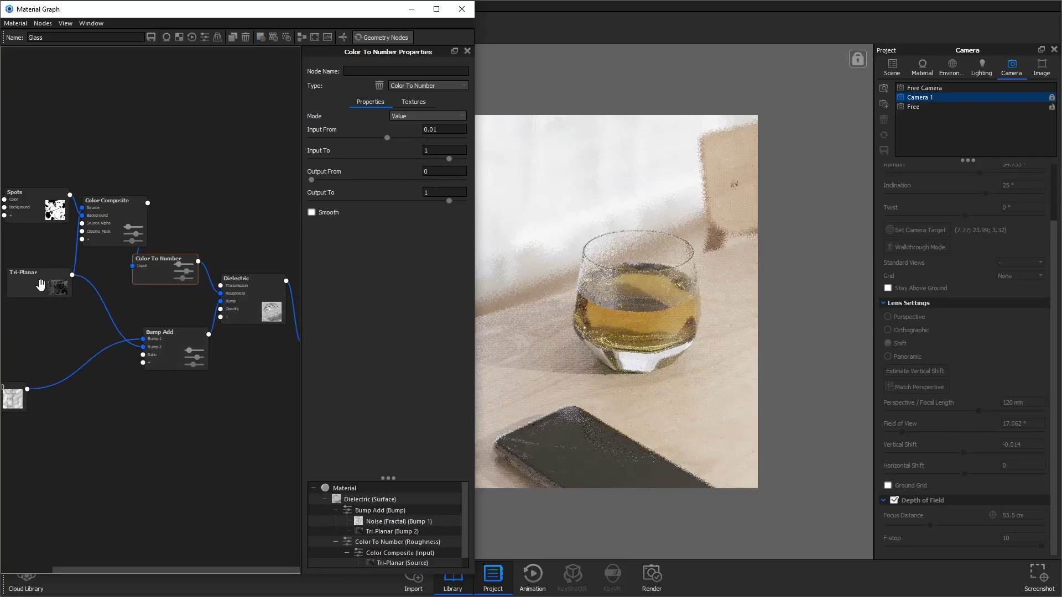
left_click(72, 291)
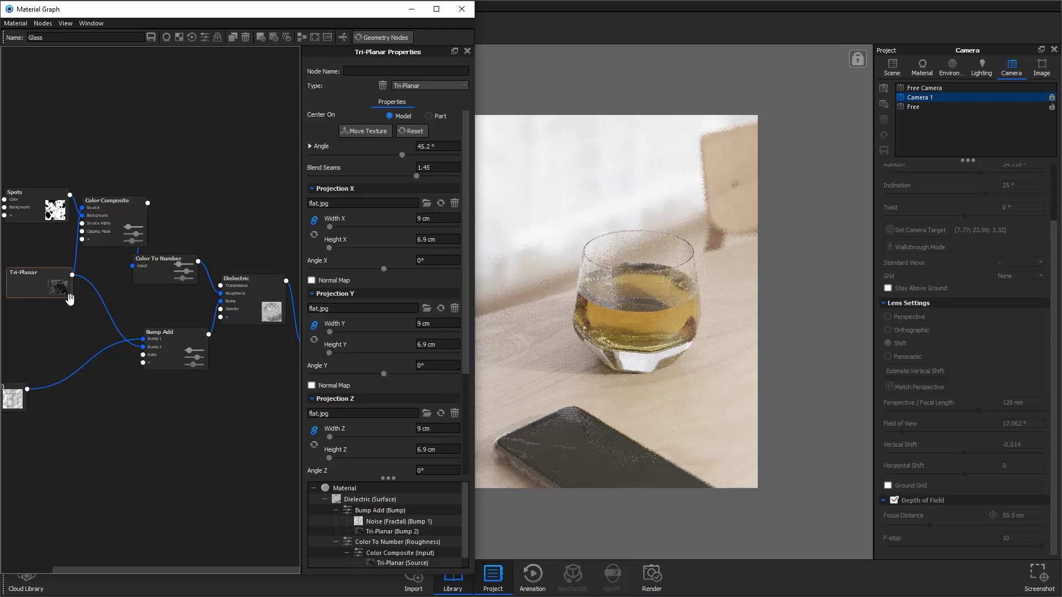
left_click_drag(12, 400, 70, 390)
left_click(70, 391)
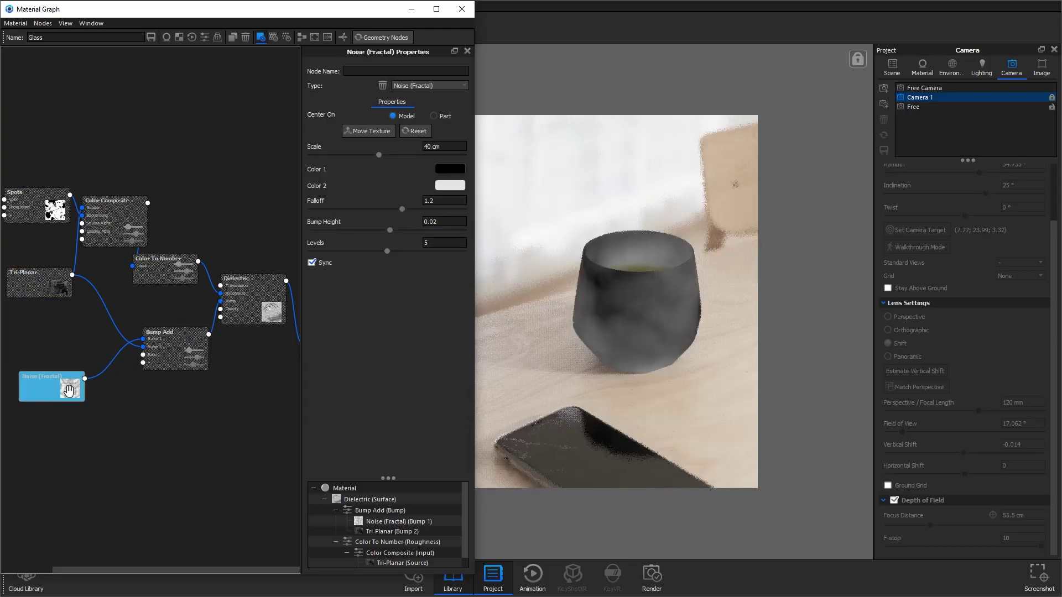
Step: Tidy the positions of the Bump Add, Color To Number and Color Composite nodes so their connections are readable
left_click_drag(188, 359, 174, 363)
left_click_drag(184, 276, 194, 279)
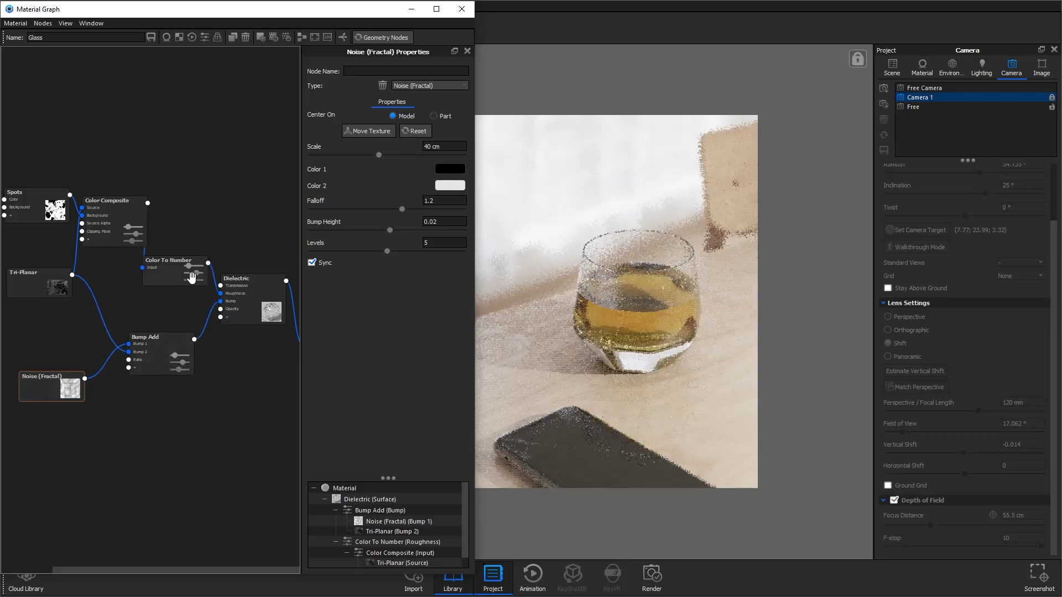
left_click_drag(86, 214, 98, 241)
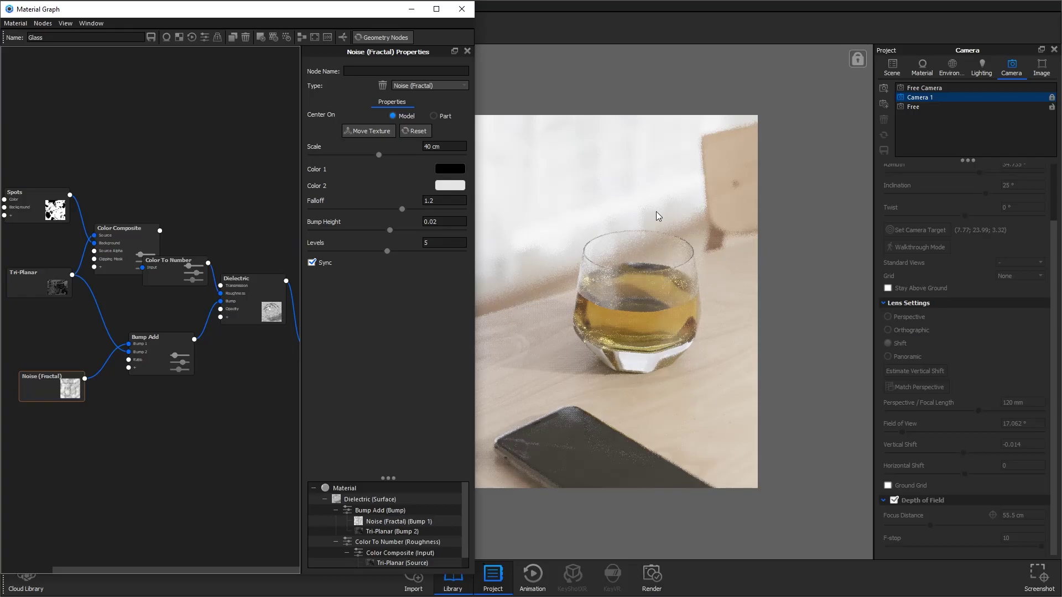
left_click_drag(138, 250, 127, 226)
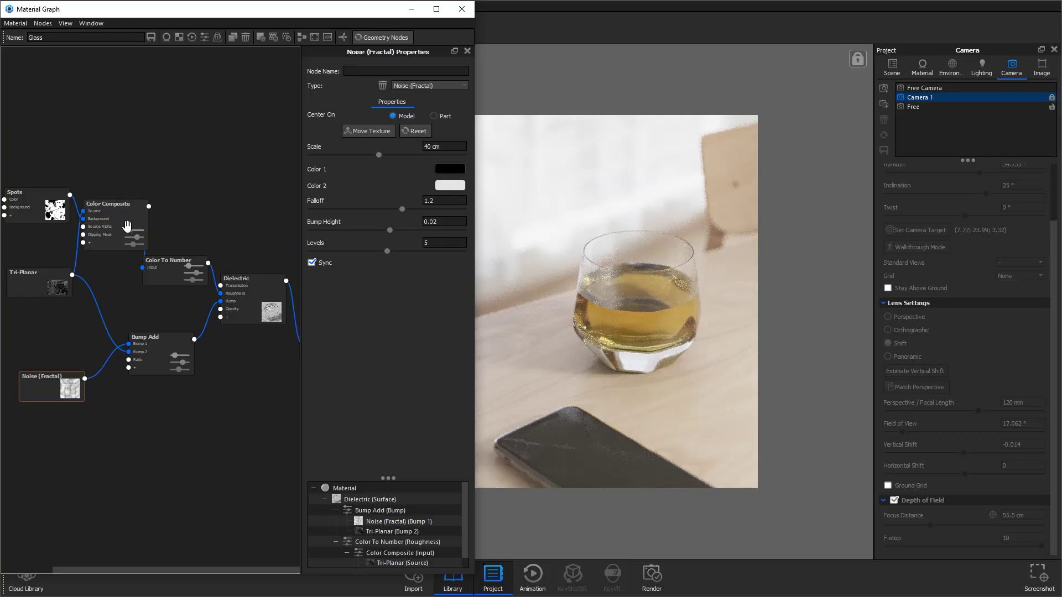
Step: Preview the Color Composite node on the glass and set its Background Alpha to 0.5
left_click(126, 226)
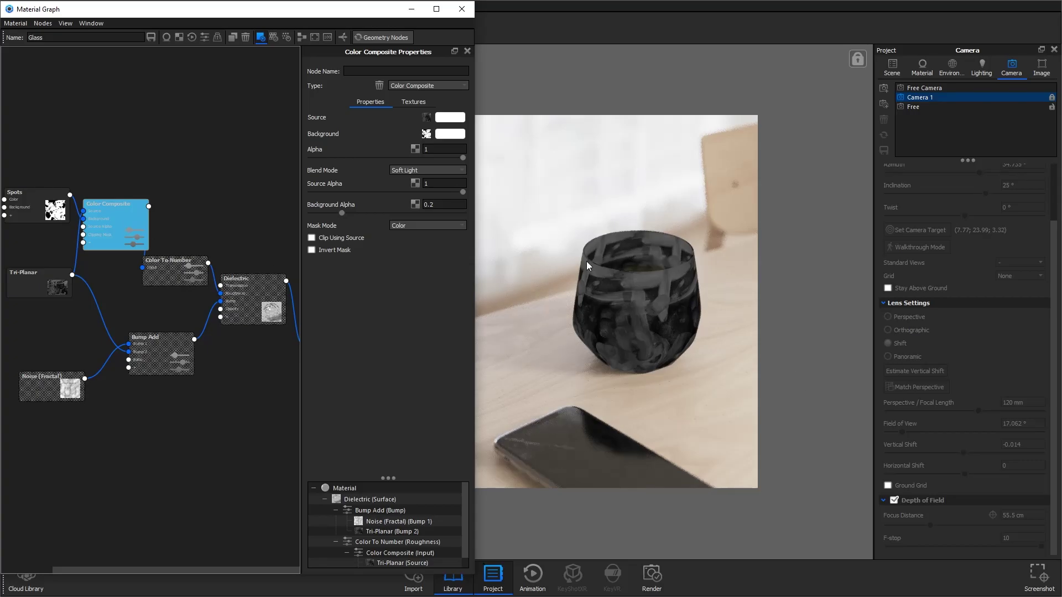
left_click(444, 206)
type("0.5")
key("Return")
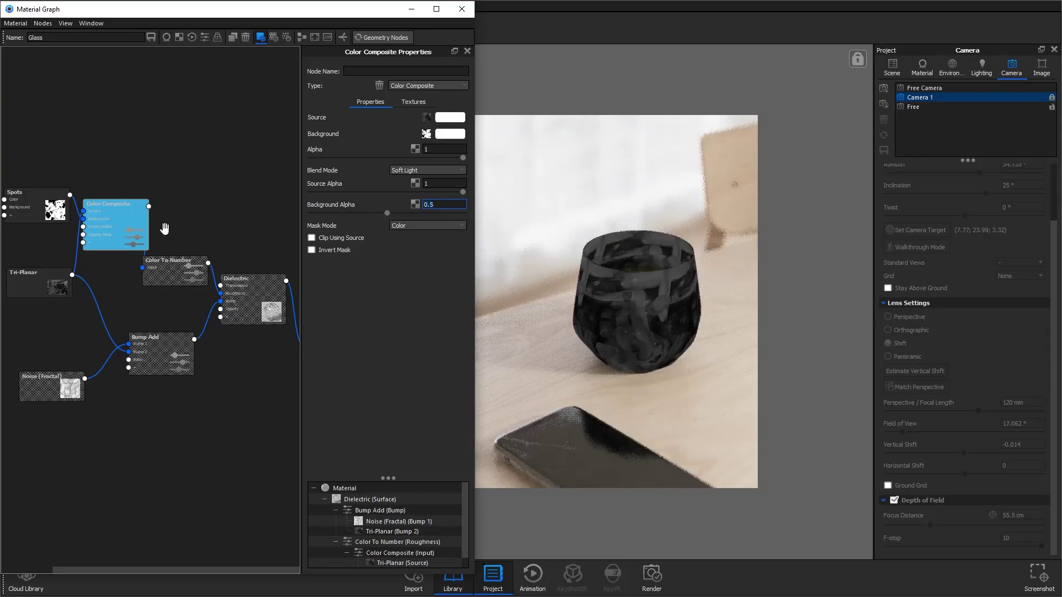
Step: Open the render settings and set the still image's output format to PNG
left_click(653, 580)
left_click(653, 583)
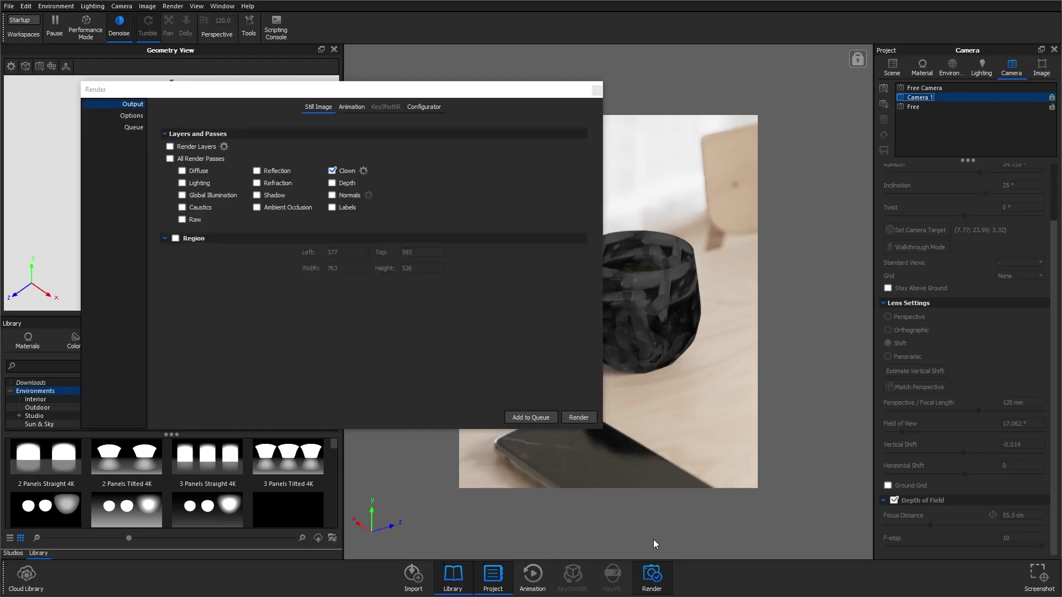
left_click_drag(341, 91, 271, 51)
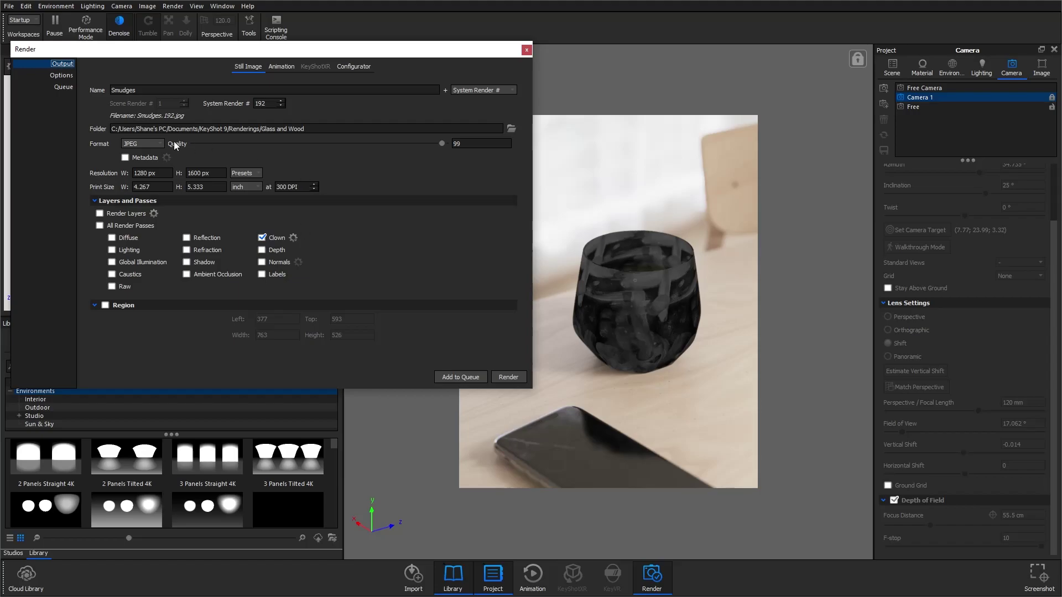
left_click(148, 143)
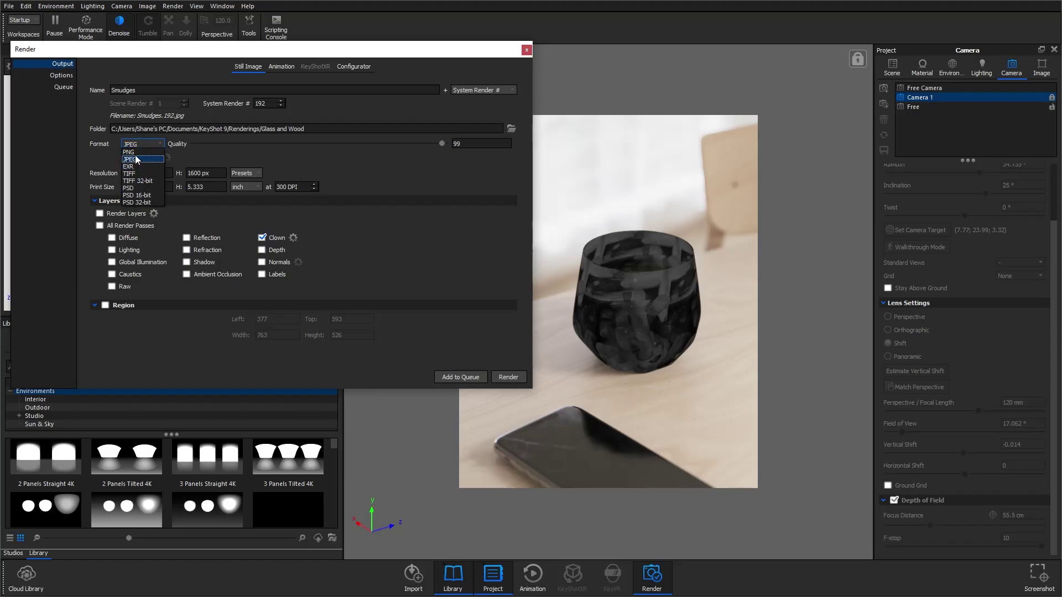
left_click(135, 153)
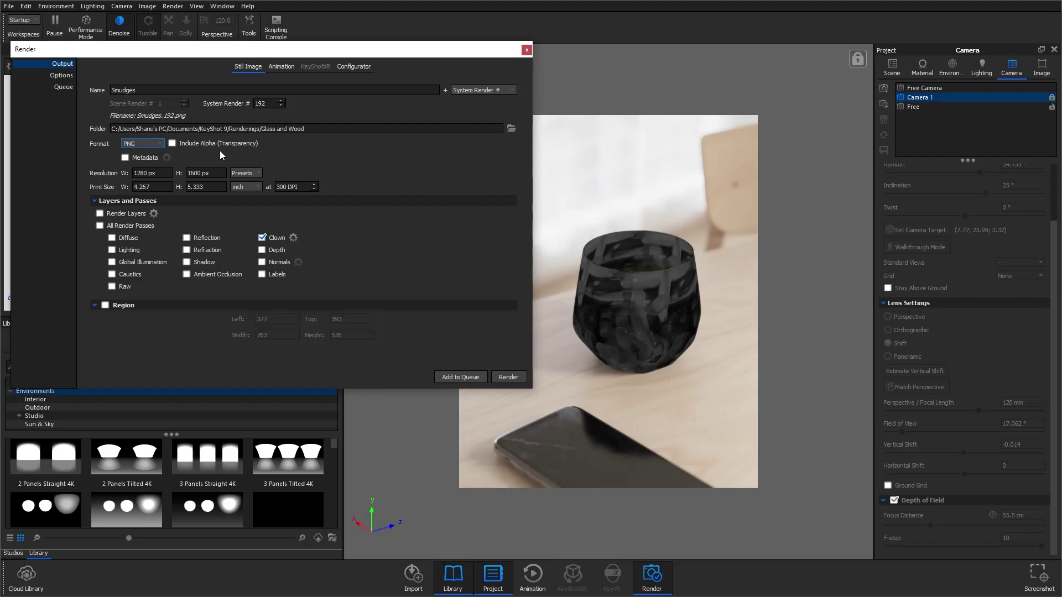
Step: Review the render mode and sample quality options, and start rendering the still image
left_click(65, 77)
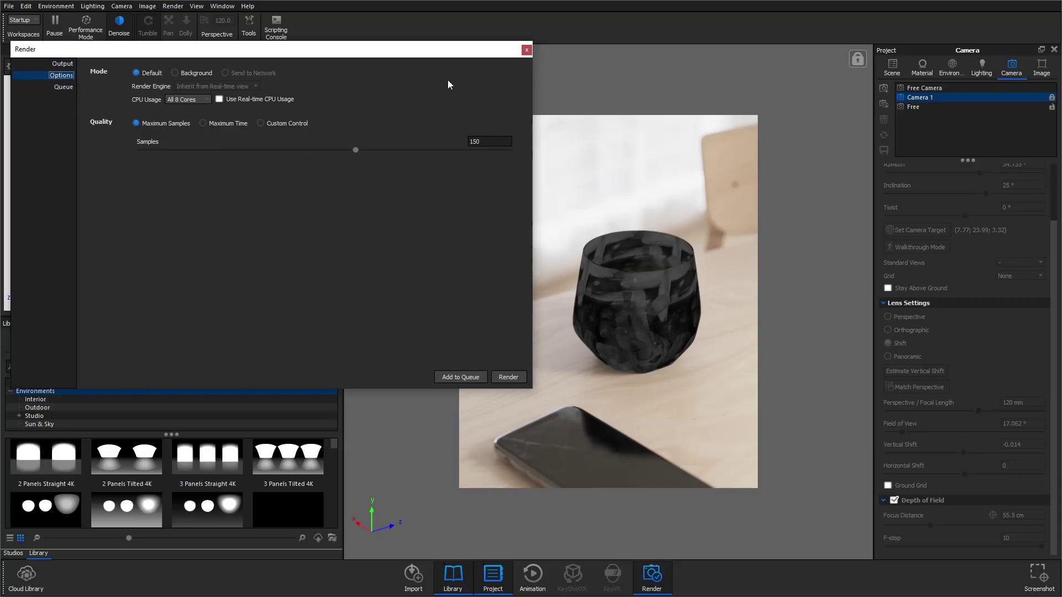
left_click_drag(438, 54, 448, 80)
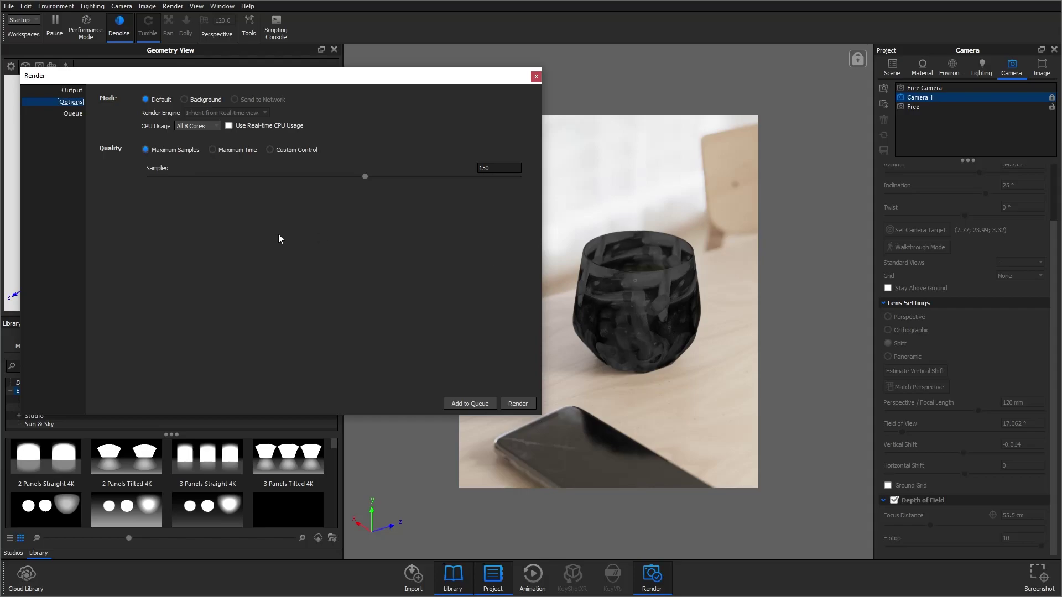
left_click(518, 403)
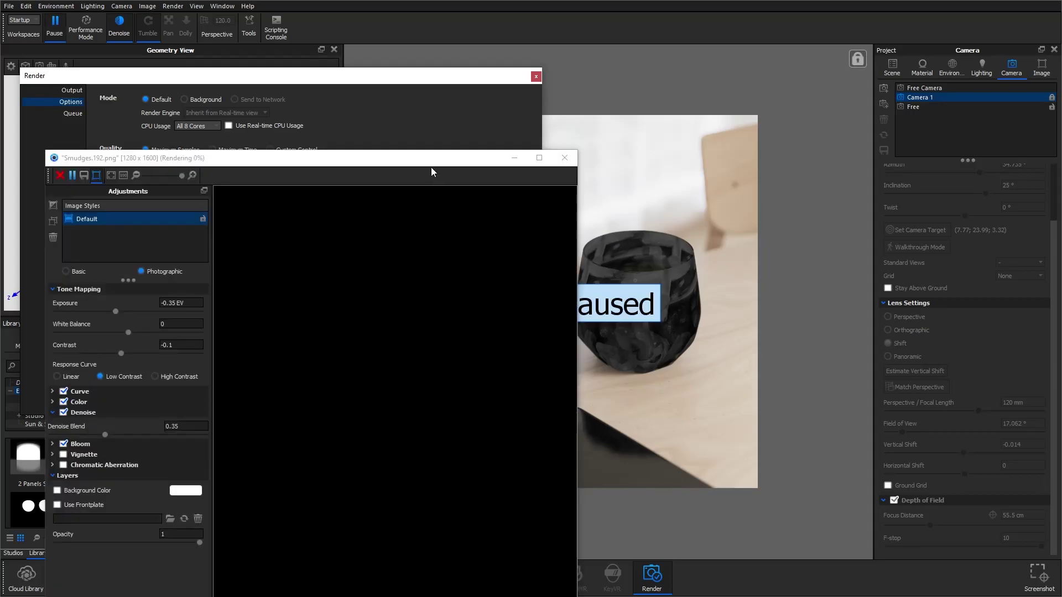
left_click(546, 137)
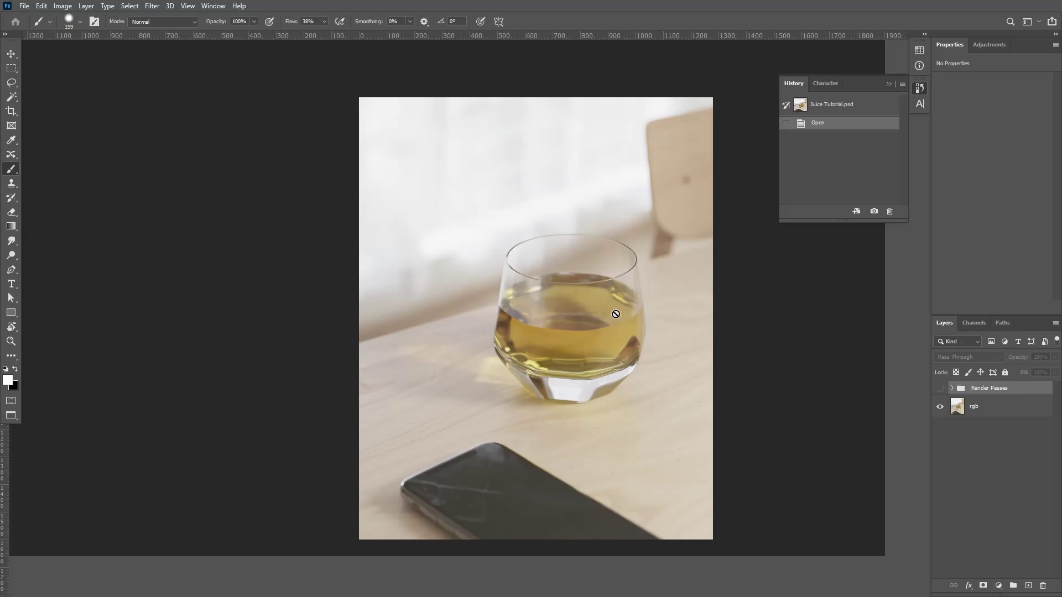
Step: In Photoshop, place the Smudges.190 image as an embedded smart object, compare it with the render, and move it below the Render Passes group
left_click_drag(616, 314, 613, 317)
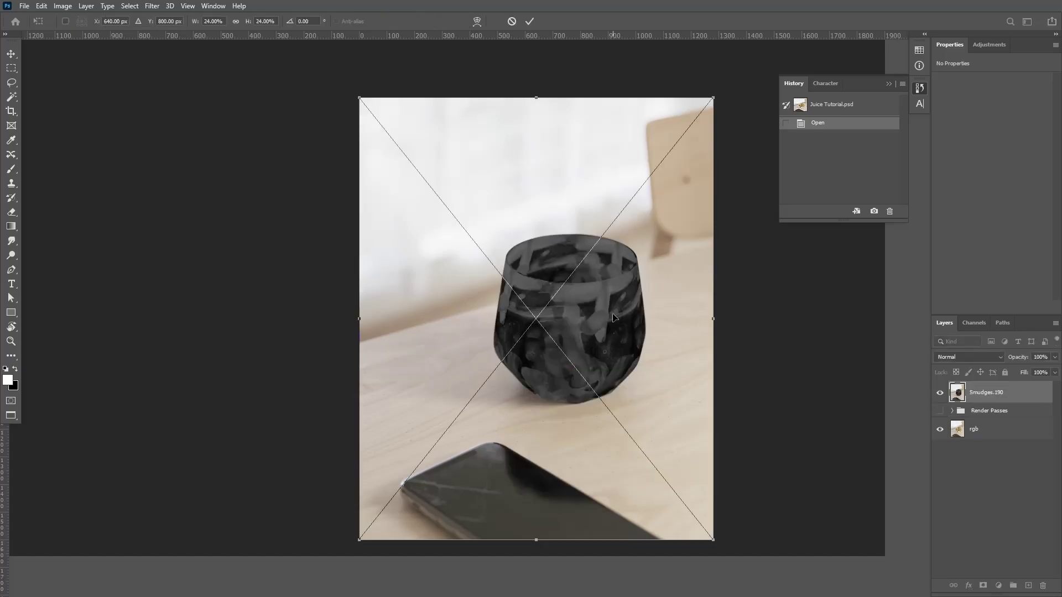
key("Return")
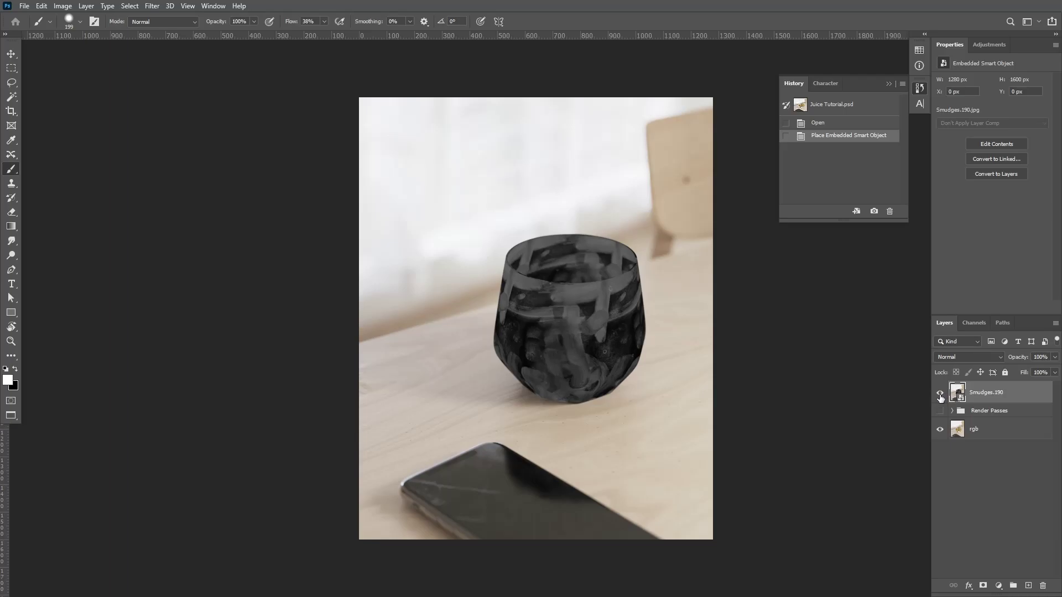
left_click(940, 396)
left_click(940, 395)
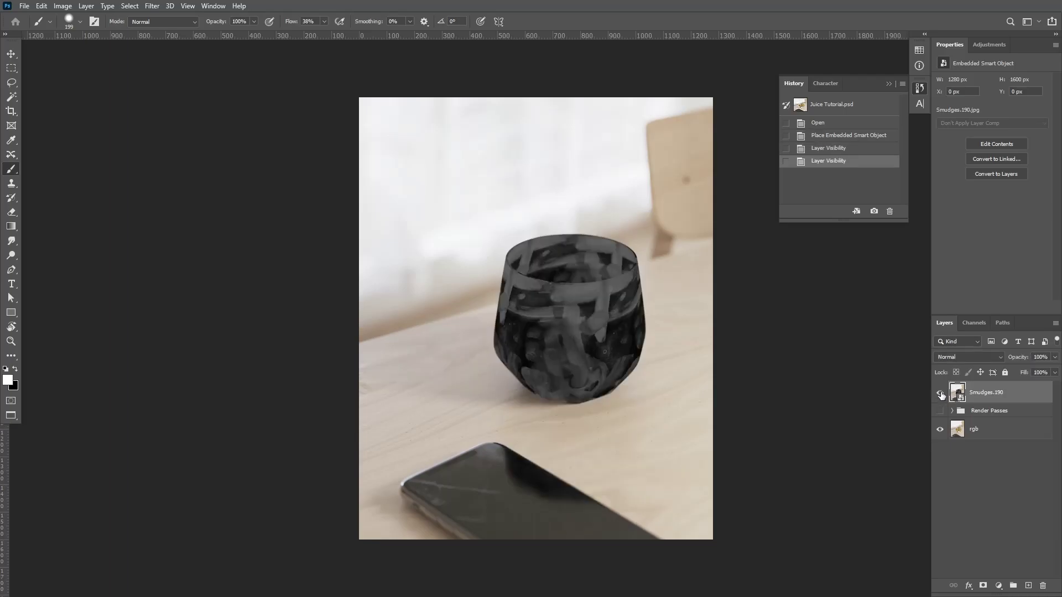
left_click(940, 394)
left_click(939, 394)
left_click_drag(994, 394, 991, 417)
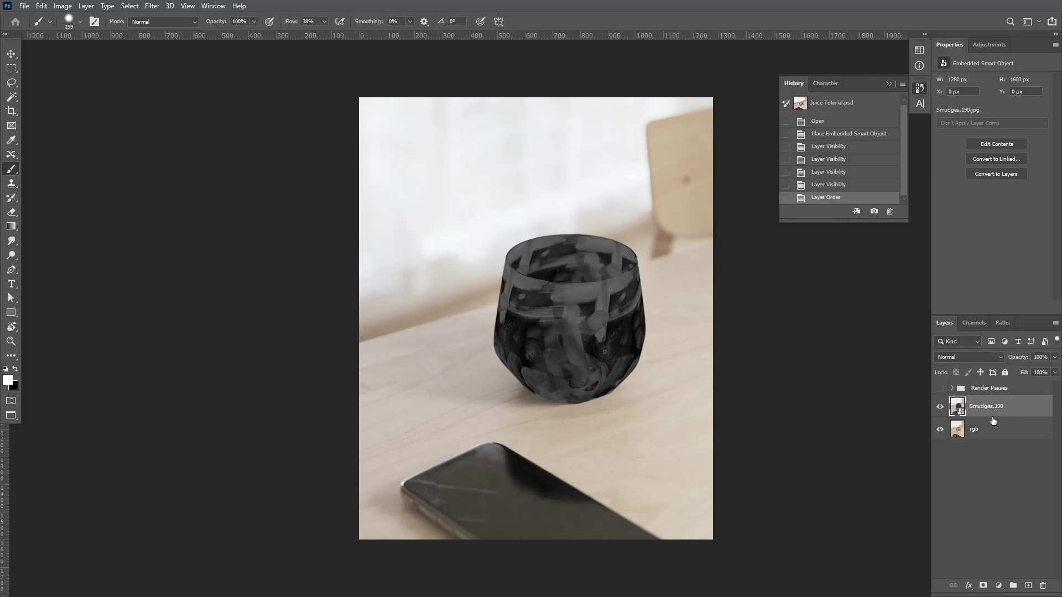
Step: Expand and show the Render Passes group, hiding the pass layers beneath clown so only the clown pass displays
left_click(952, 388)
scroll(982, 408, "down", 5)
scroll(976, 437, "up", 5)
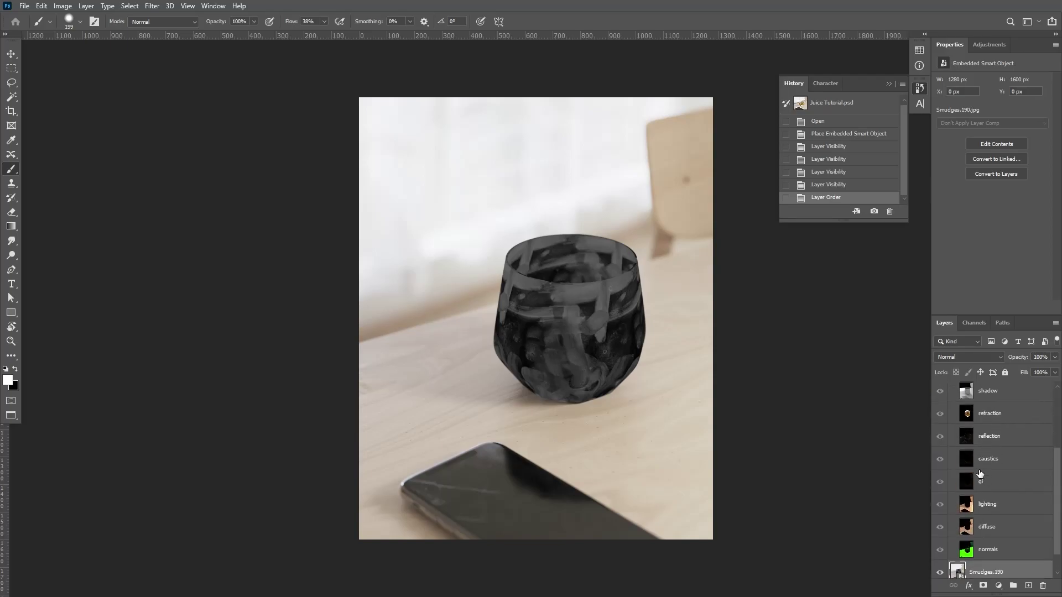
left_click(939, 388)
scroll(941, 428, "down", 2)
scroll(941, 429, "up", 2)
left_click_drag(941, 429, 940, 564)
scroll(940, 525, "down", 3)
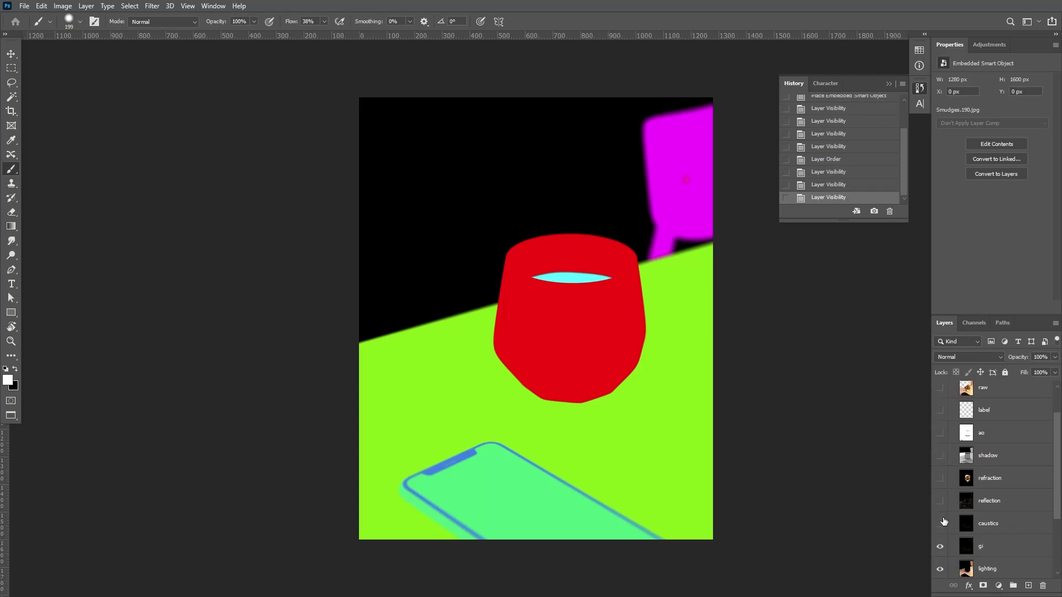
left_click(940, 545)
scroll(990, 476, "up", 4)
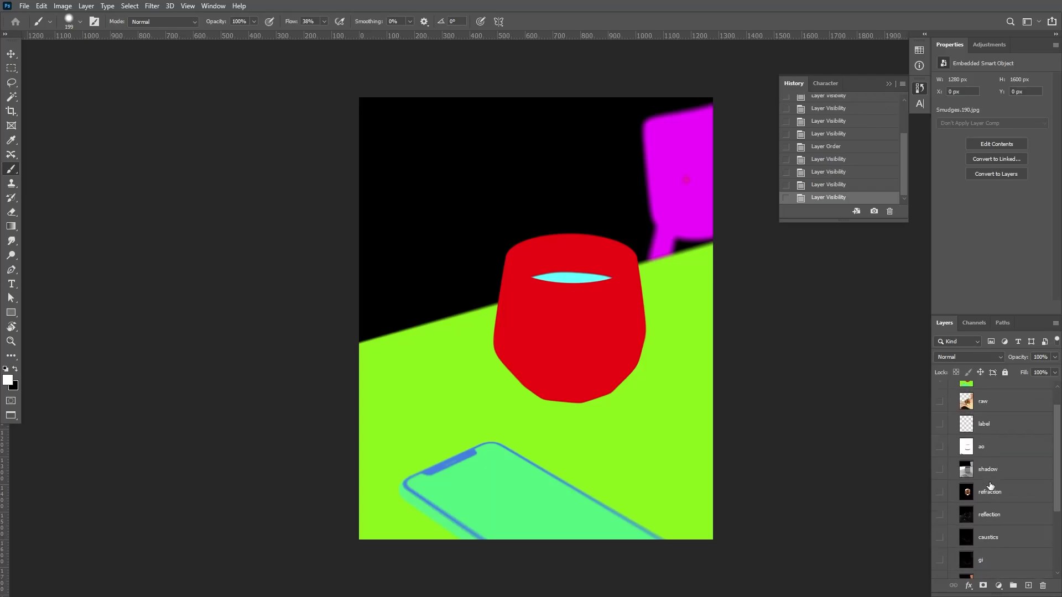
Step: Select the red glass area on the clown layer with the Magic Wand
left_click(1003, 409)
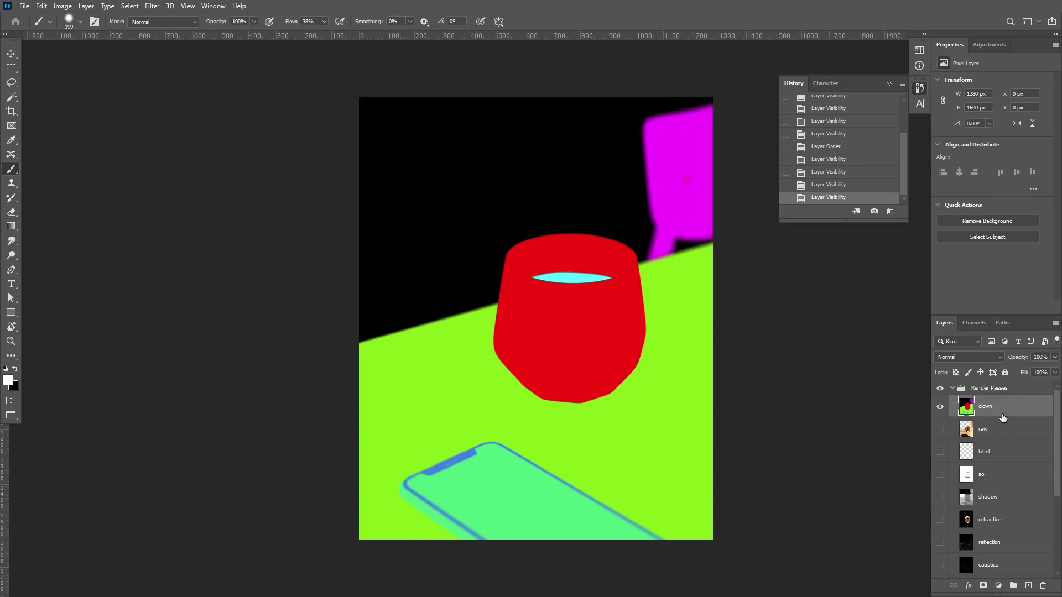
key("w")
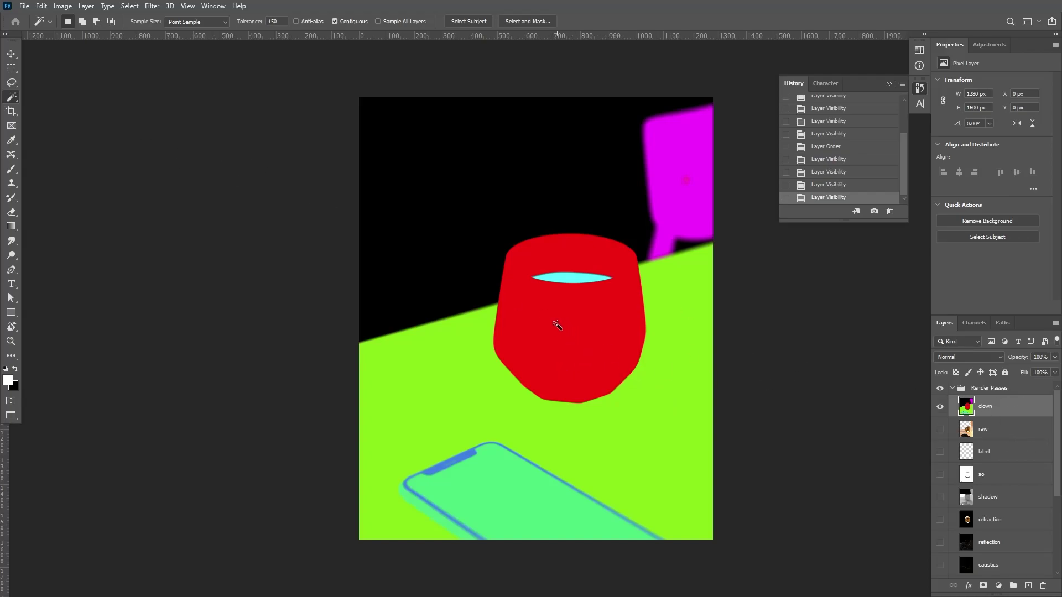
left_click(590, 343)
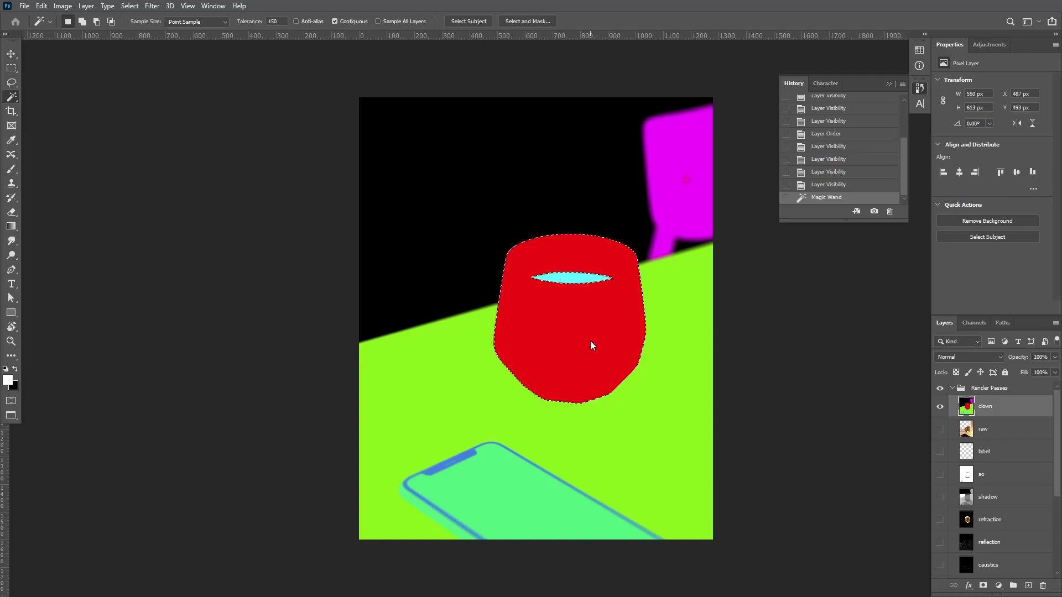
Step: Hide the Render Passes group and add a layer mask to Smudges.190 from the glass selection
left_click(951, 390)
left_click(952, 389)
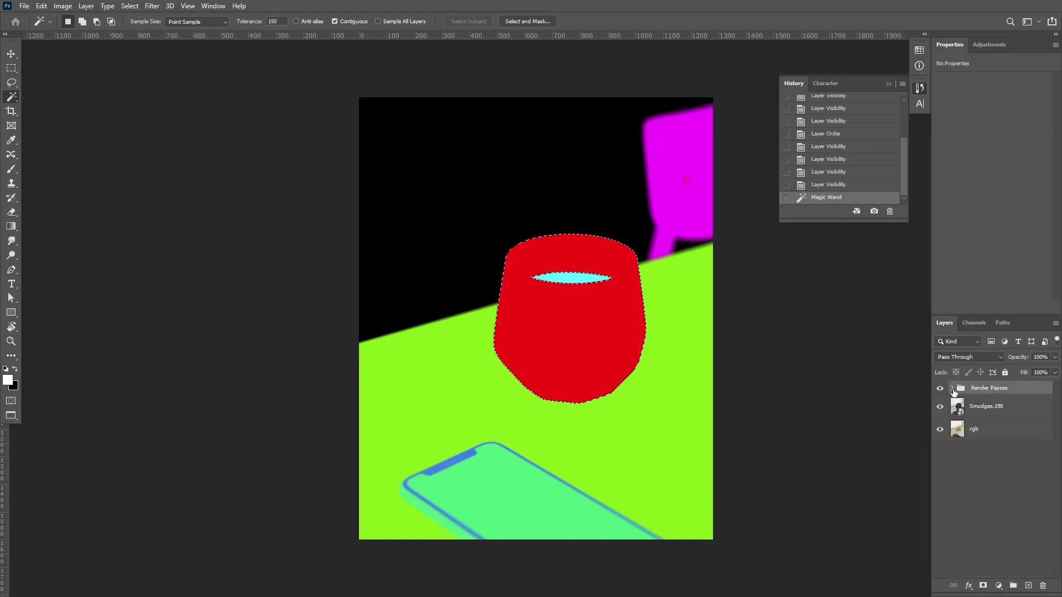
left_click(939, 388)
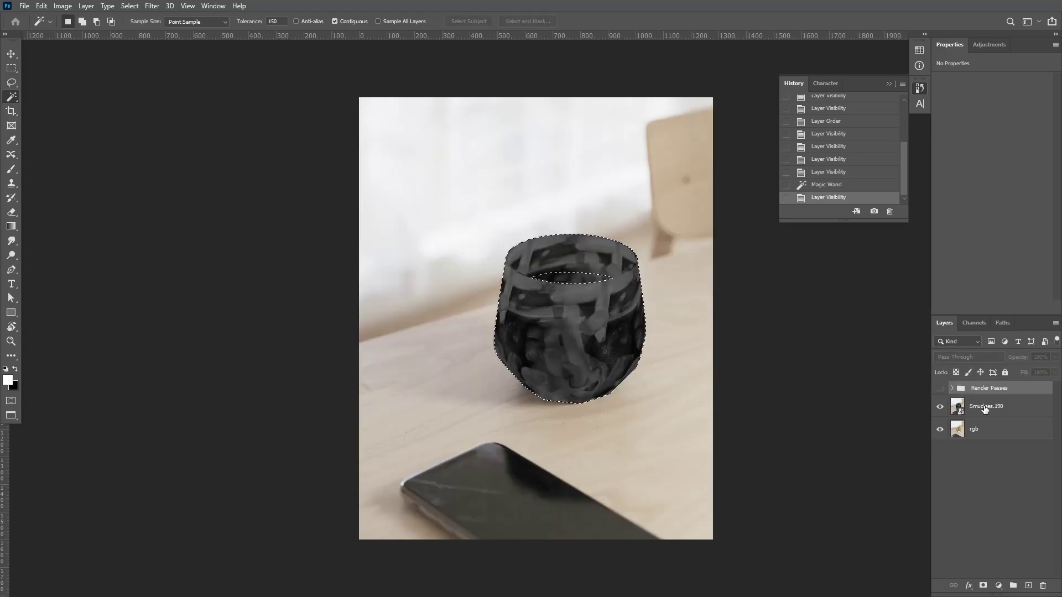
left_click(987, 404)
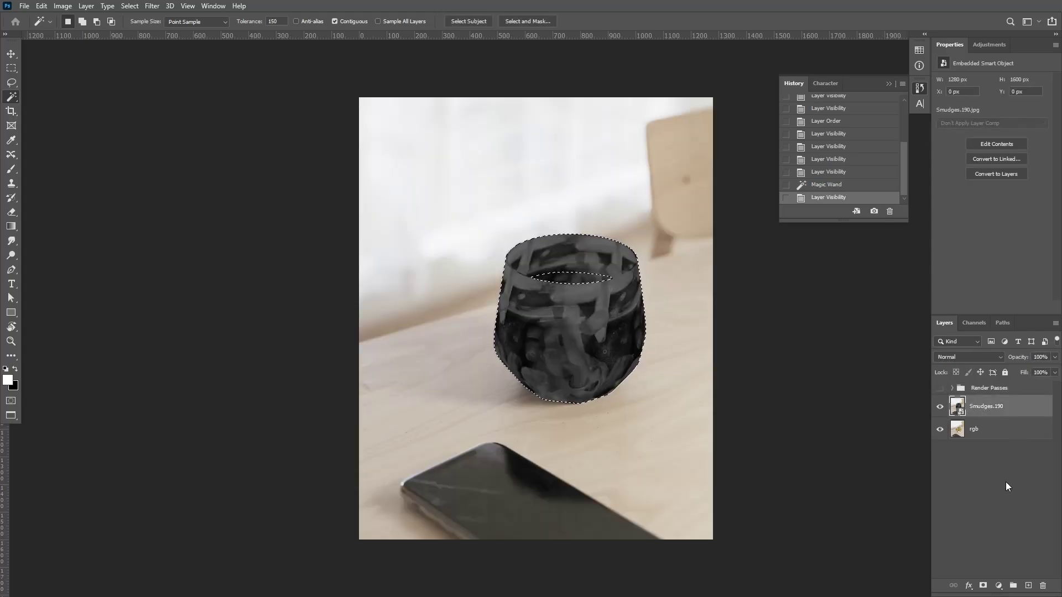
left_click(982, 586)
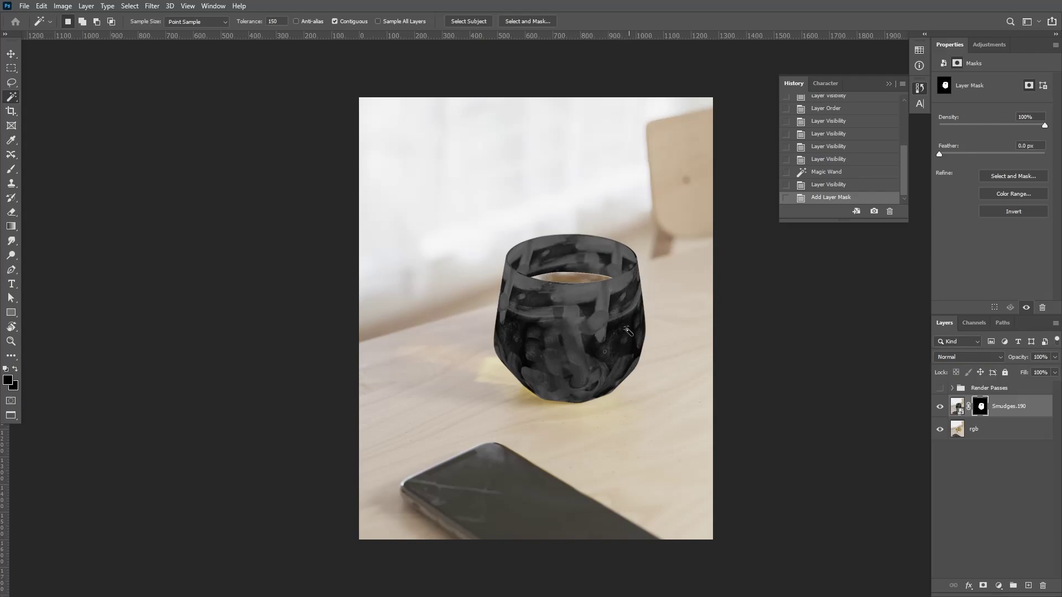
Step: Set the Smudges.190 layer's blend mode to Screen and inspect the smudges on the glass up close
left_click(977, 356)
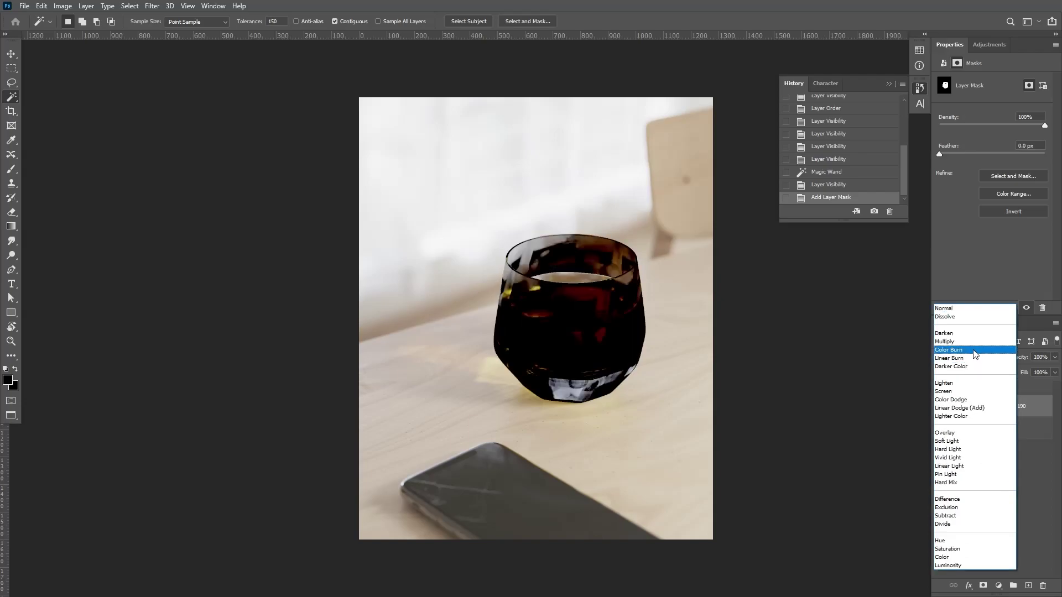
left_click(968, 391)
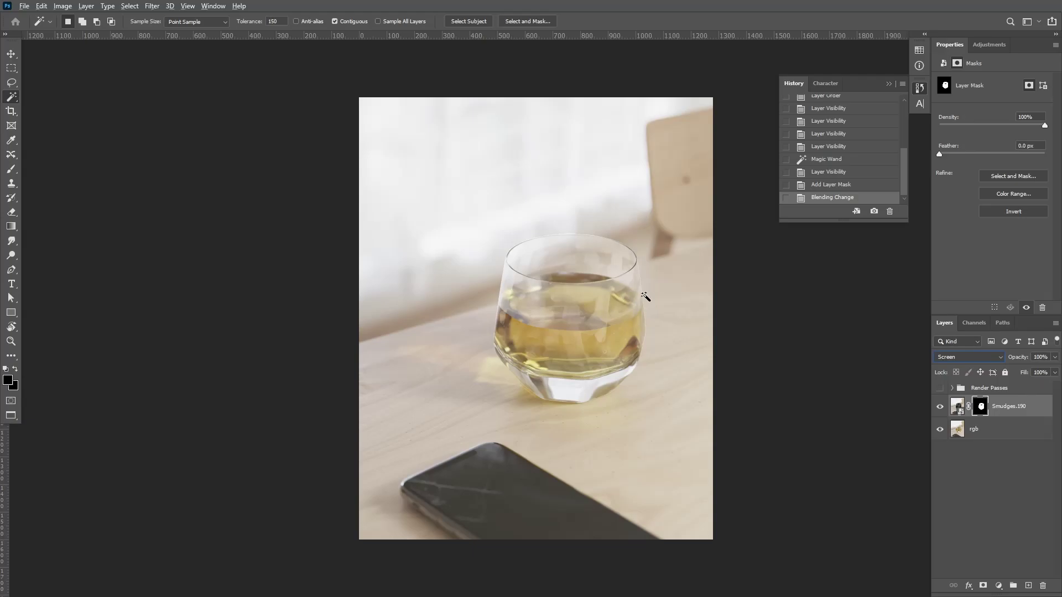
left_click(11, 54)
scroll(722, 325, "up", 1, "alt")
scroll(470, 332, "up", 4, "alt")
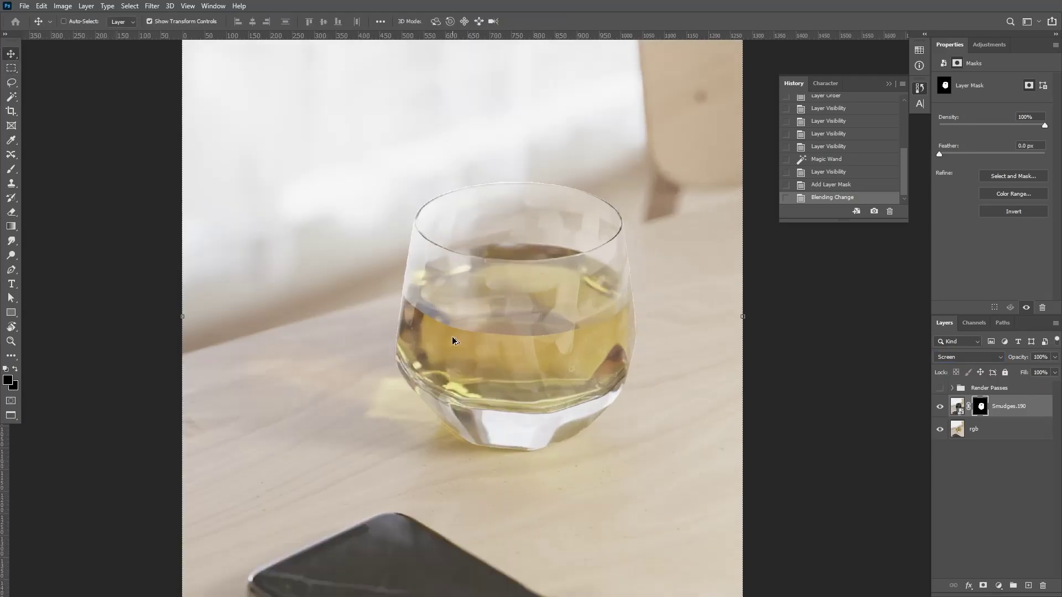
scroll(512, 323, "down", 3, "alt")
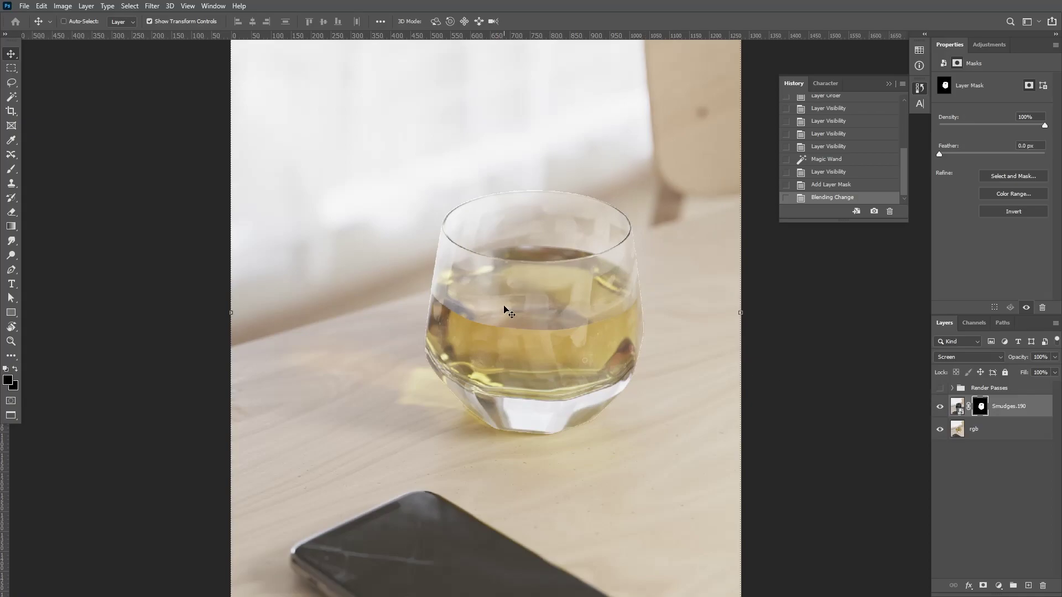
scroll(566, 322, "down", 1, "alt")
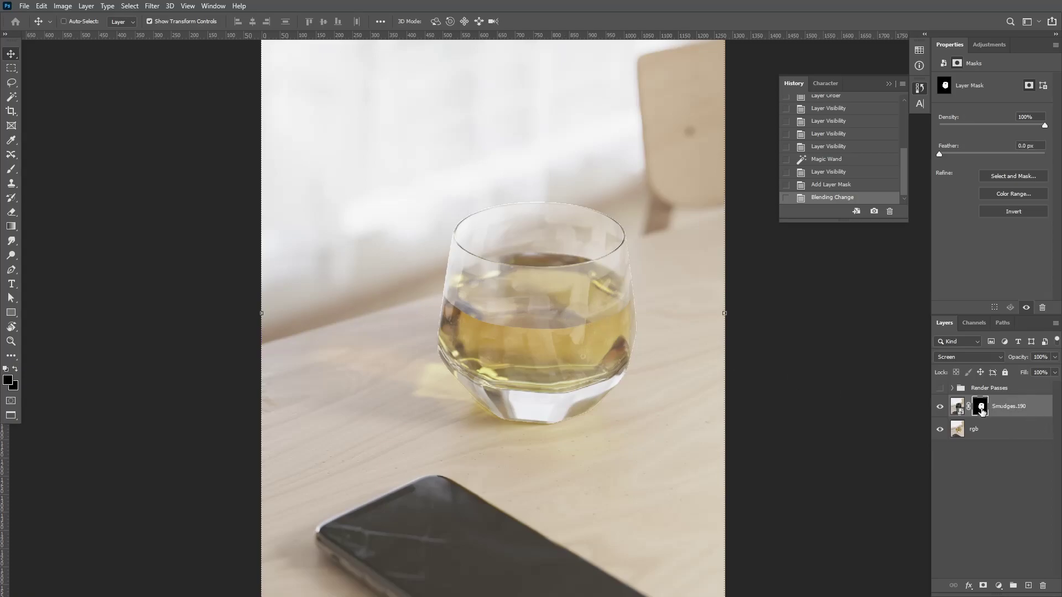
Step: Try painting black over the juice on the Smudges.190 mask with a soft 199 px brush, and undo the stroke
left_click(7, 167)
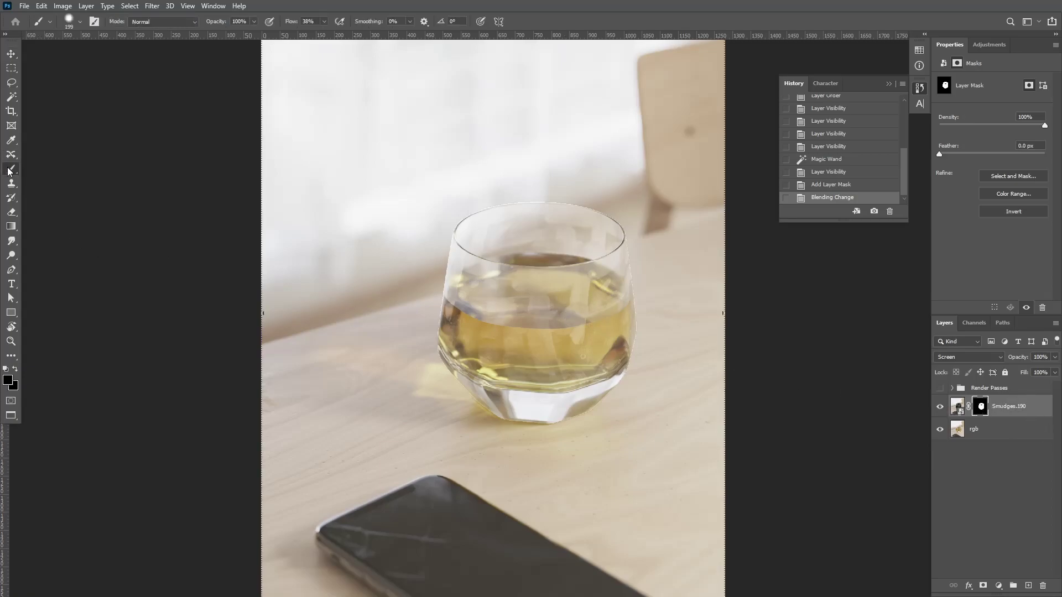
right_click(524, 307)
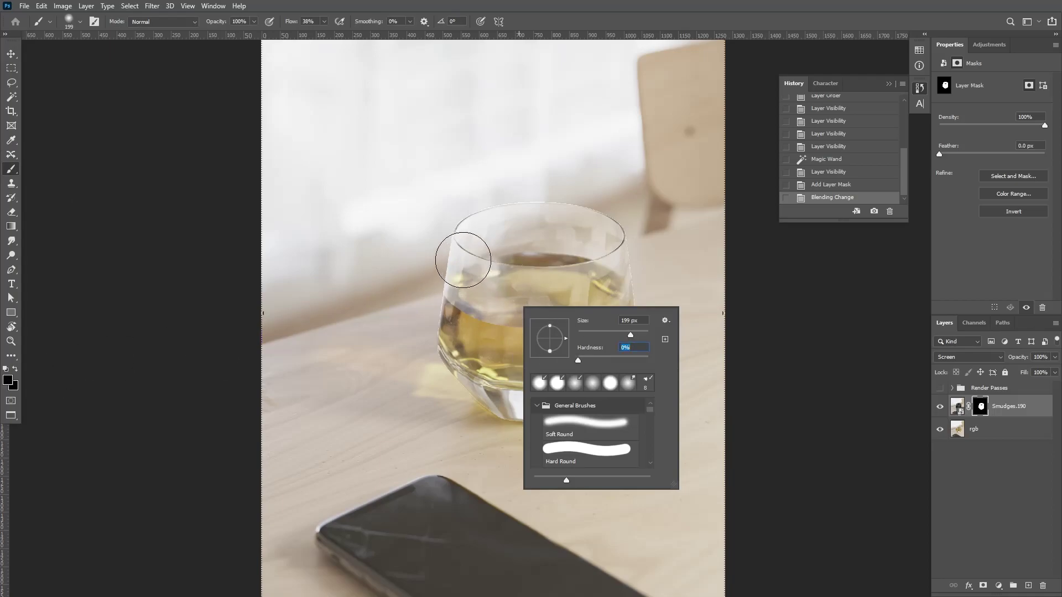
left_click(474, 302)
mouse_move(474, 302)
left_mouse_down()
mouse_move(515, 324)
mouse_move(553, 283)
mouse_move(577, 285)
mouse_move(588, 349)
mouse_move(634, 321)
mouse_move(618, 306)
mouse_move(462, 370)
mouse_move(451, 332)
mouse_move(615, 347)
mouse_move(563, 320)
left_mouse_up()
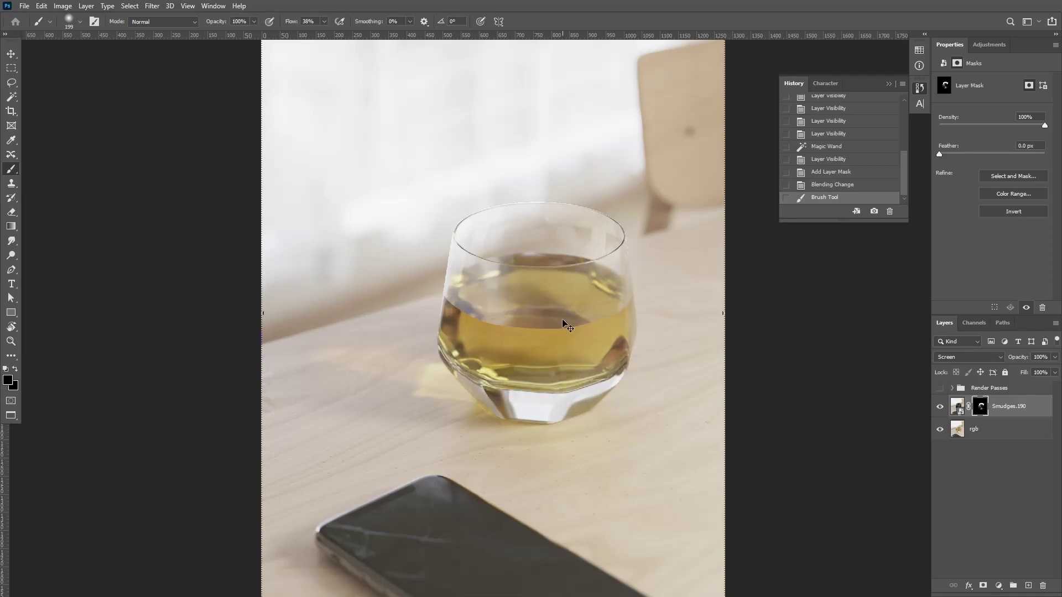
key("ctrl+z")
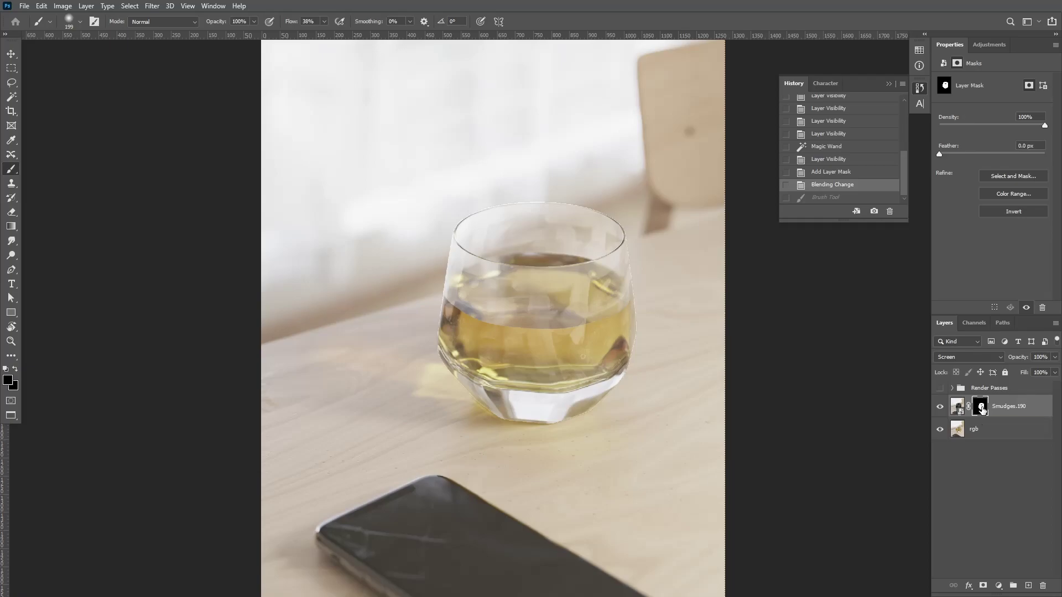
Step: Display the Smudges.190 layer mask on the canvas and fill it with the Clouds render filter
left_click(981, 407, "alt")
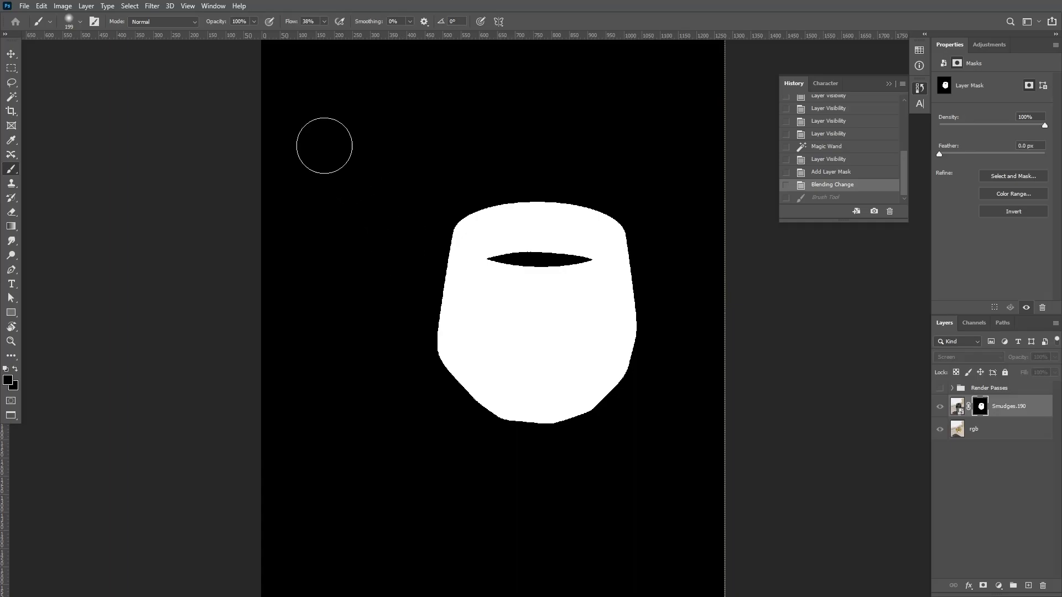
left_click(158, 4)
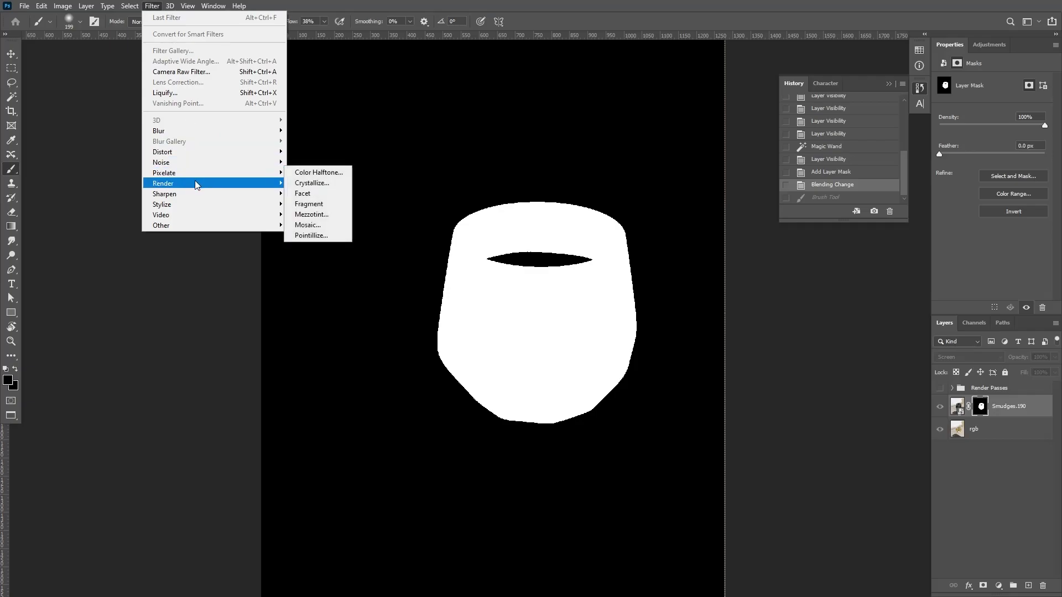
mouse_move(213, 183)
left_click(324, 221)
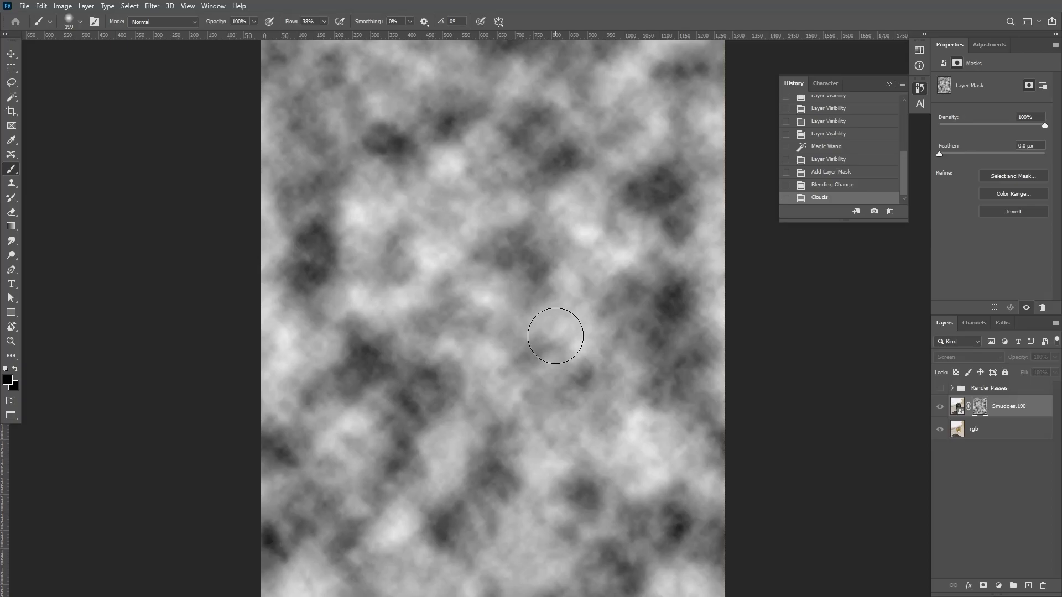
Step: Expand the Render Passes group and select the glass area on the clown layer with the Magic Wand
left_click(951, 387)
left_click(984, 407)
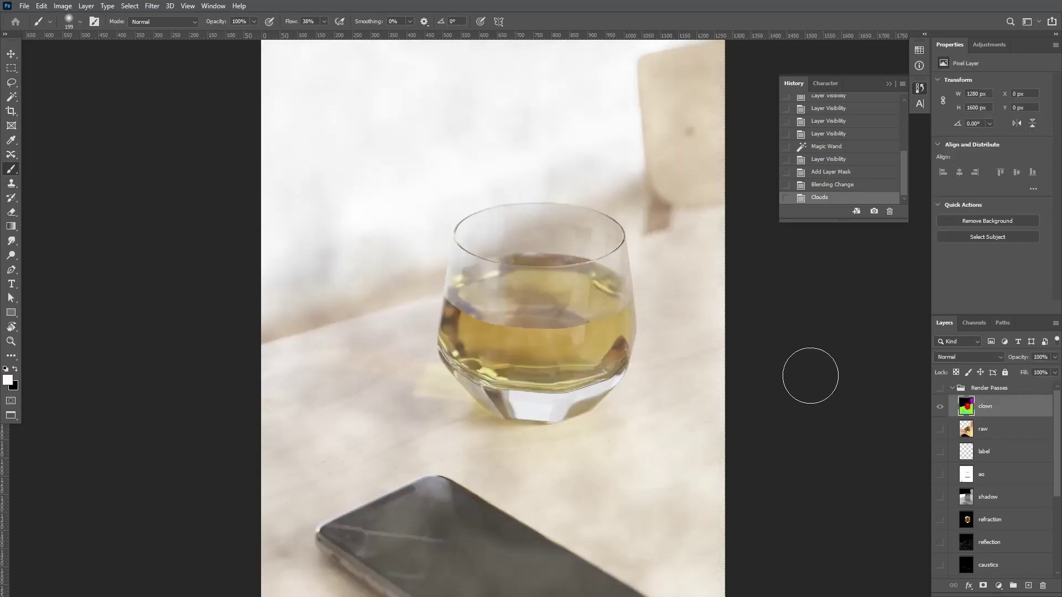
key("w")
left_click(547, 330)
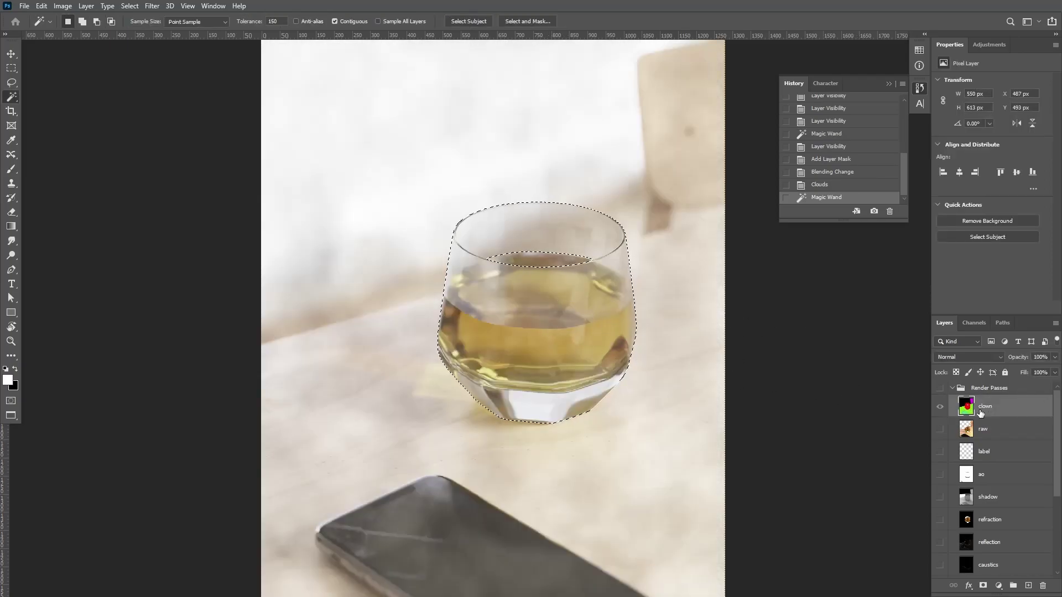
Step: Show the Render Passes group and add the cyan liquid surface to the glass selection, using Quick Selection to close the gap
left_click(939, 388)
left_click(532, 262, "shift")
left_click(540, 257, "shift")
left_click(528, 258, "shift")
left_click(517, 258, "shift")
key("shift+w")
key("shift+w")
left_click(515, 277)
key("shift+w")
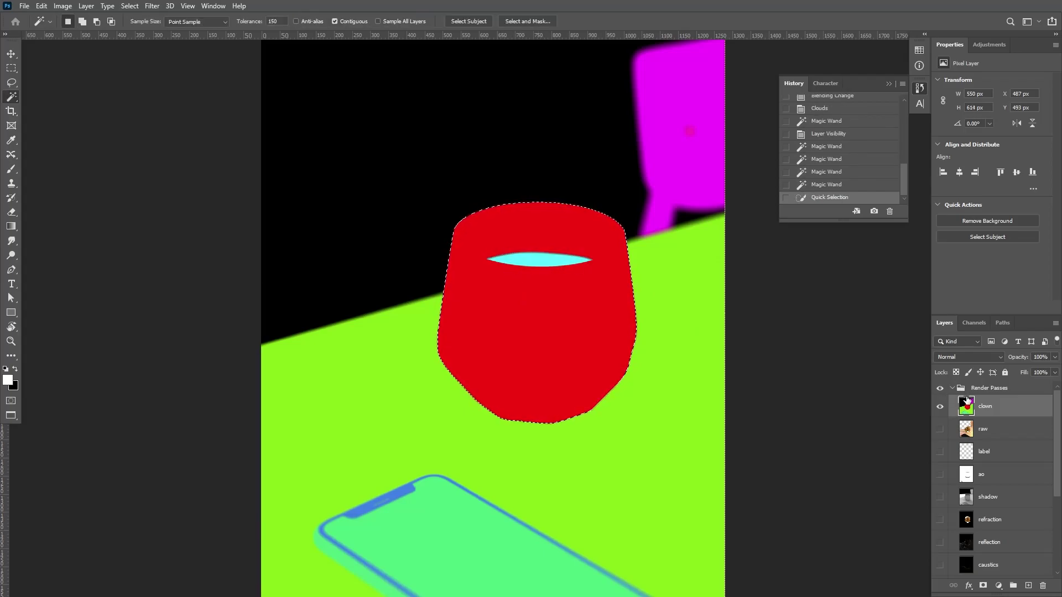
Step: Collapse and hide the Render Passes group, and display the Smudges.190 clouds mask on the canvas
left_click(952, 388)
left_click(939, 388)
left_click(1003, 409)
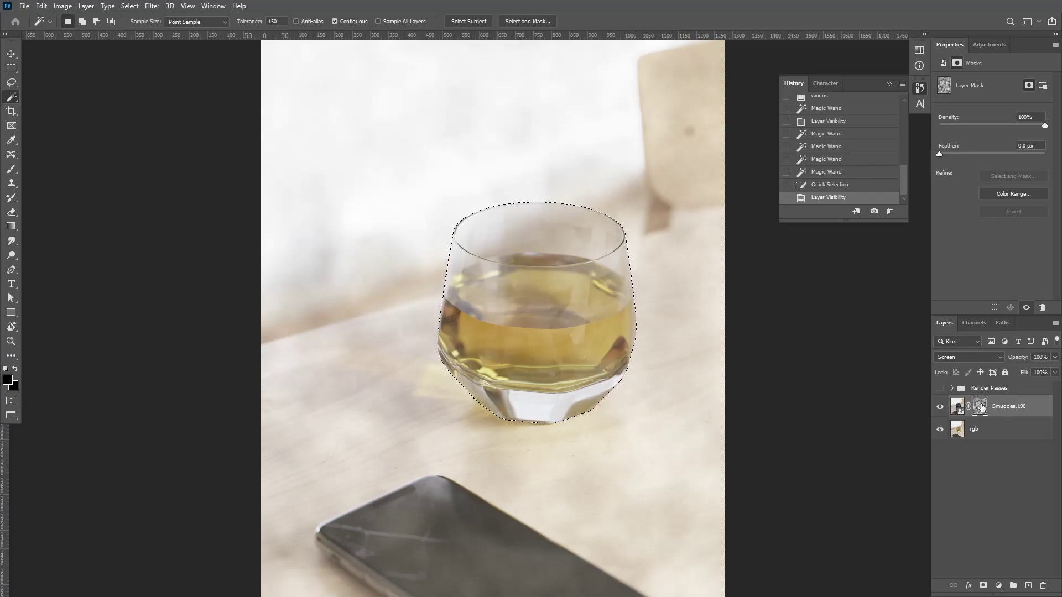
left_click(980, 407, "alt")
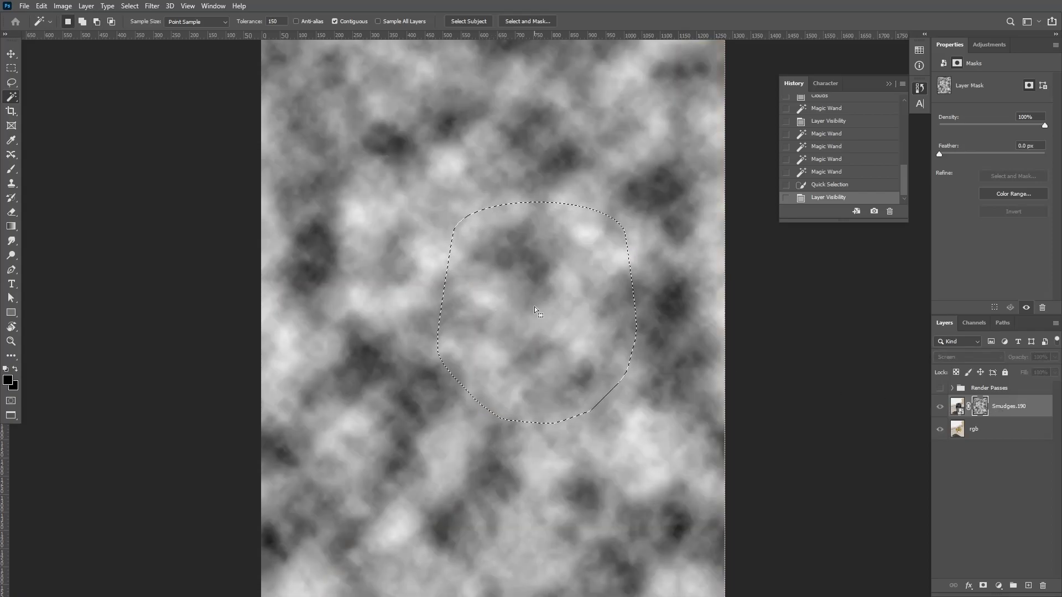
Step: Paint black across the upper-left part of the glass selection on the mask with a soft 448 px brush
key("b")
right_click(541, 277)
left_click(657, 301)
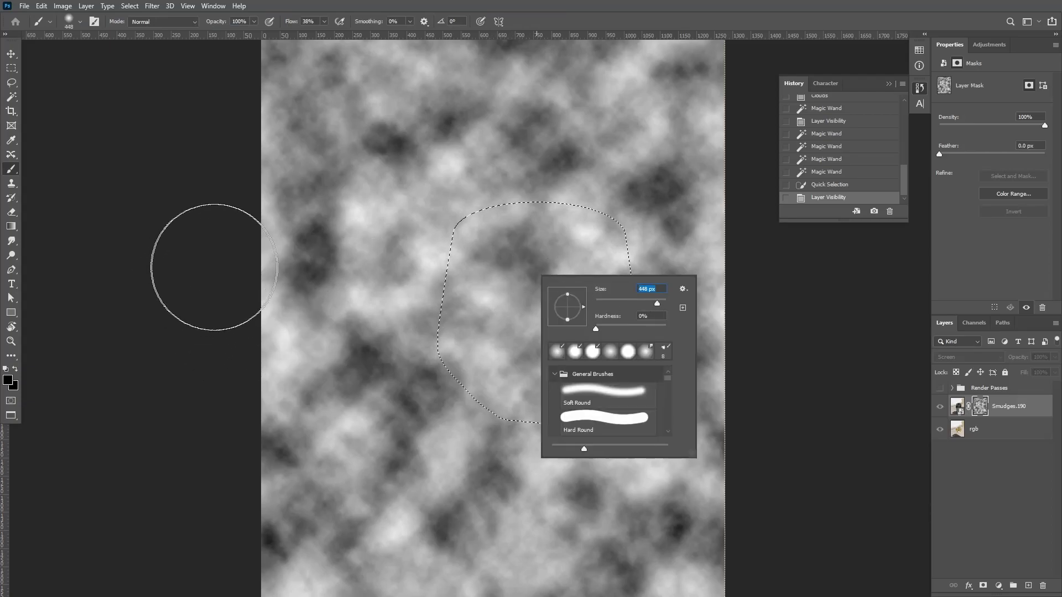
left_click(405, 243)
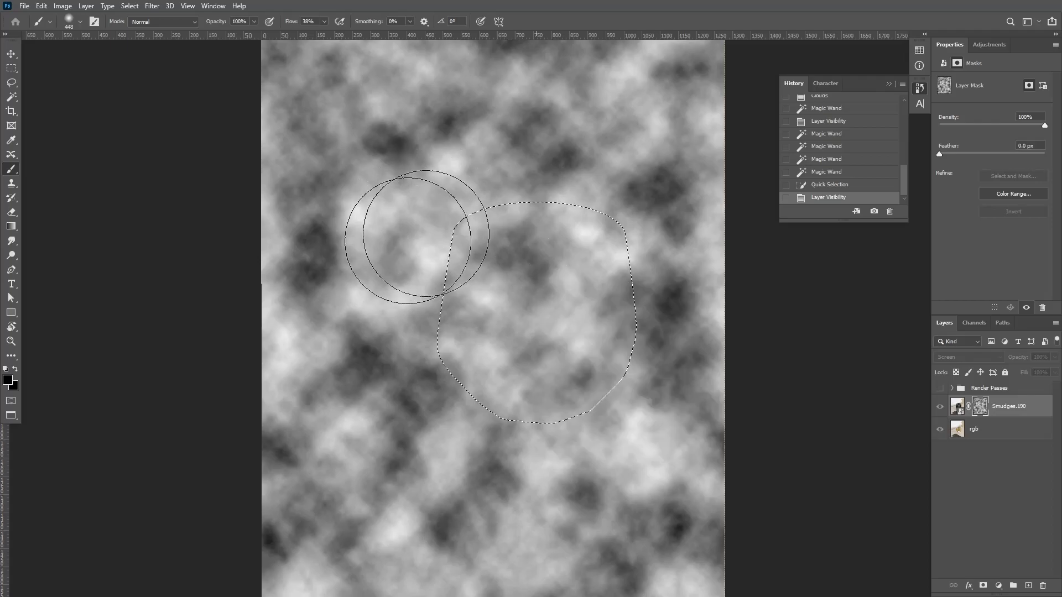
left_click_drag(402, 243, 486, 221)
Step: Invert the glass selection so that everything outside the glass is selected on the mask
key("ctrl+i")
key("ctrl+z")
key("m")
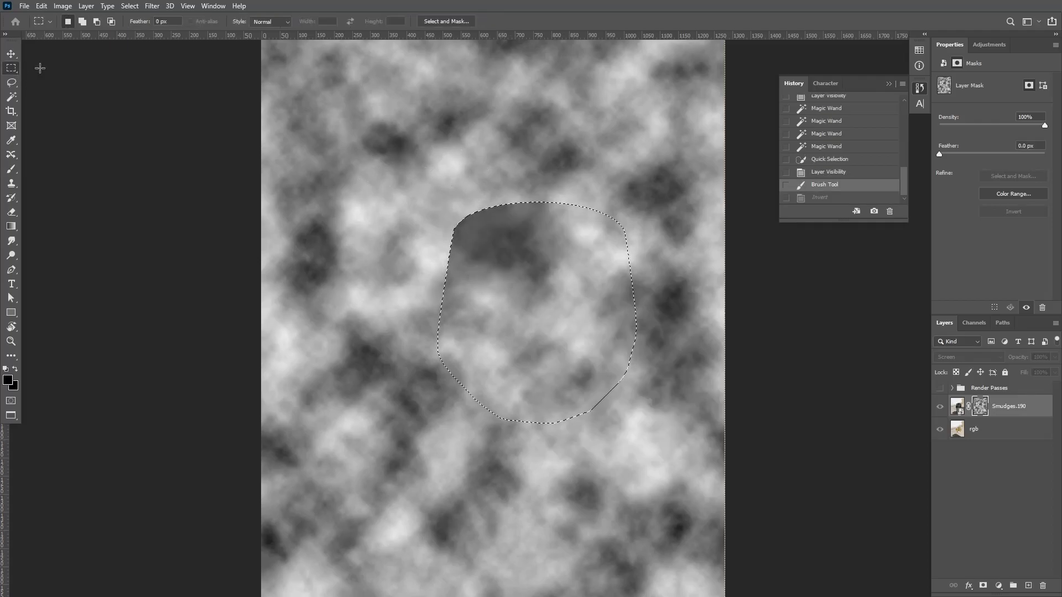
right_click(430, 266)
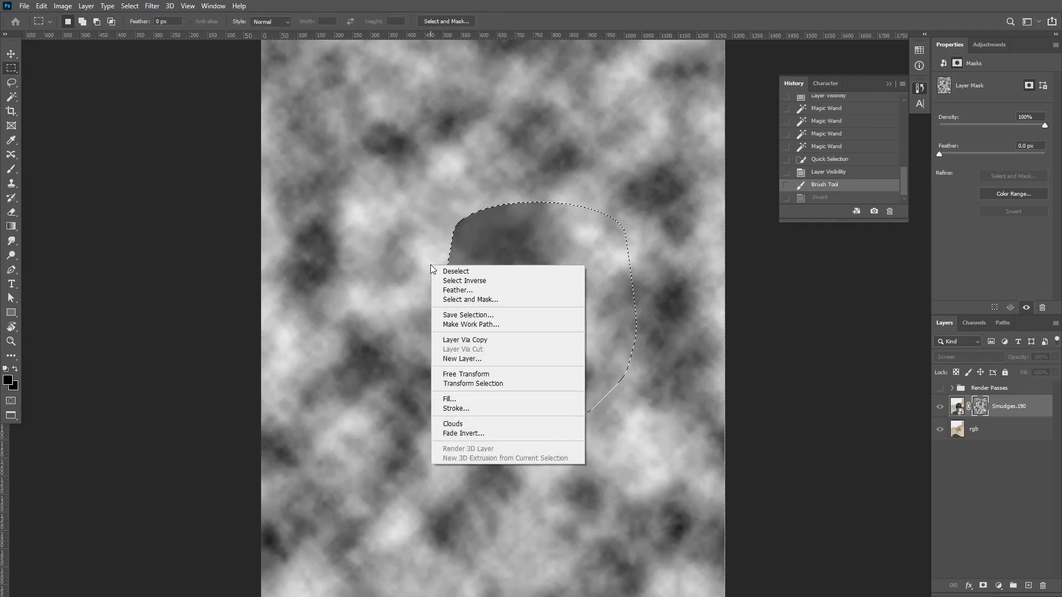
left_click(512, 282)
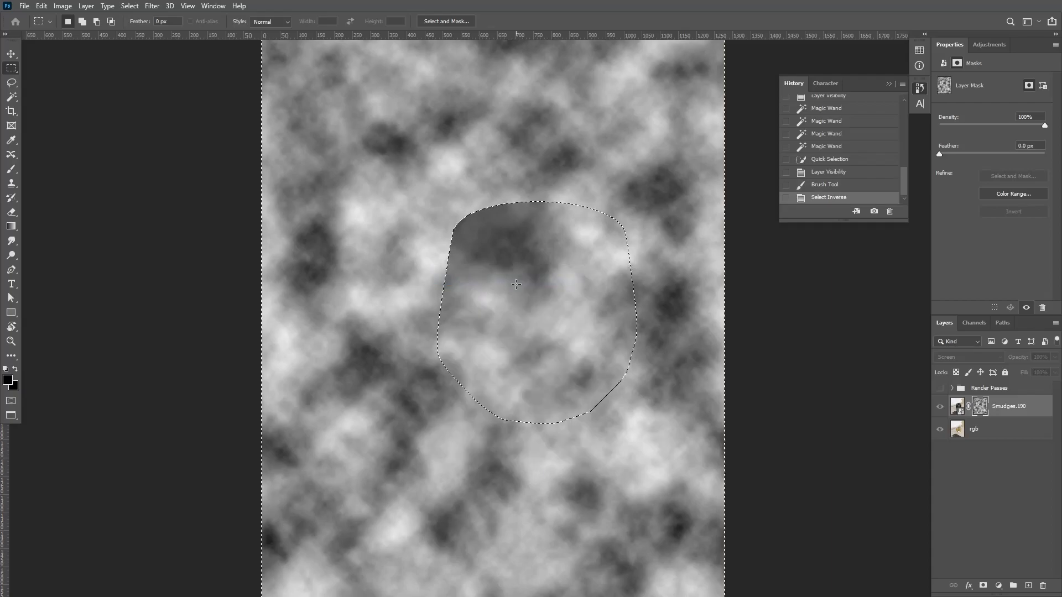
Step: Paint the whole mask area outside the glass solid black, enlarging the soft brush to cover the full canvas
scroll(512, 283, "down", 3, "alt")
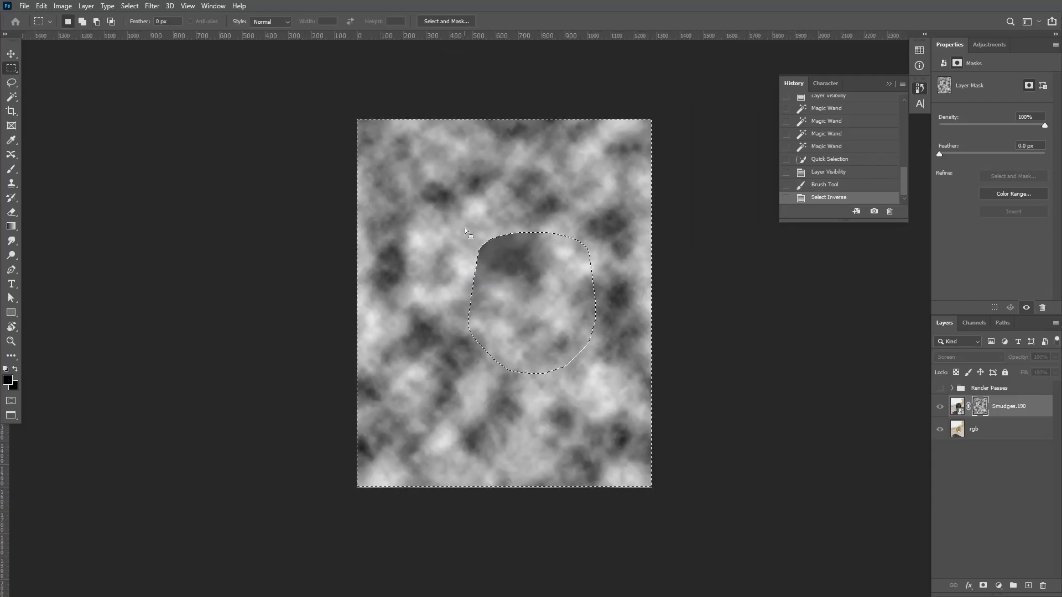
key("b")
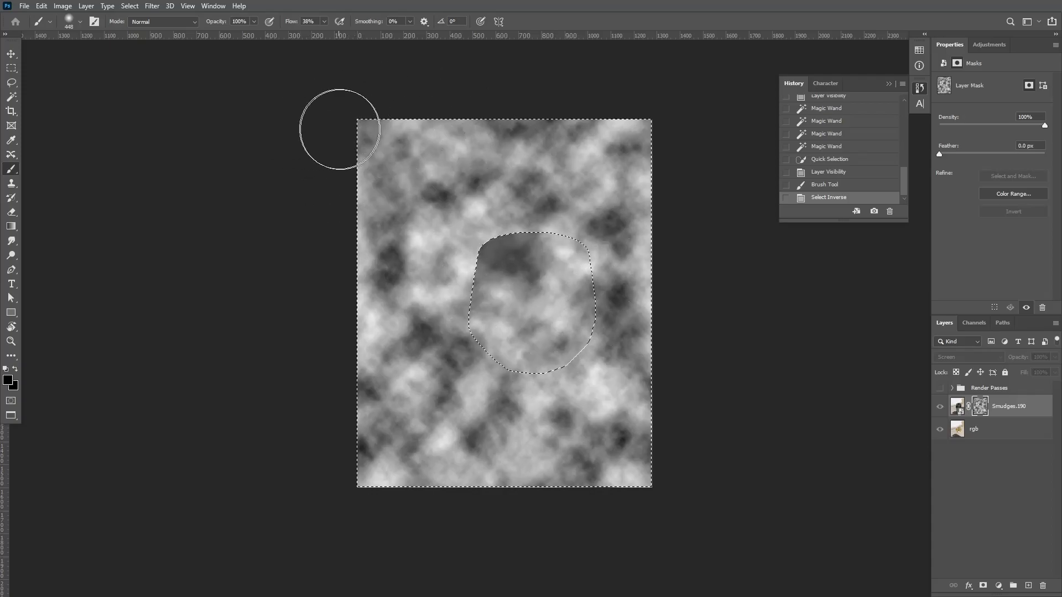
left_click_drag(451, 111, 685, 137)
right_click(525, 176)
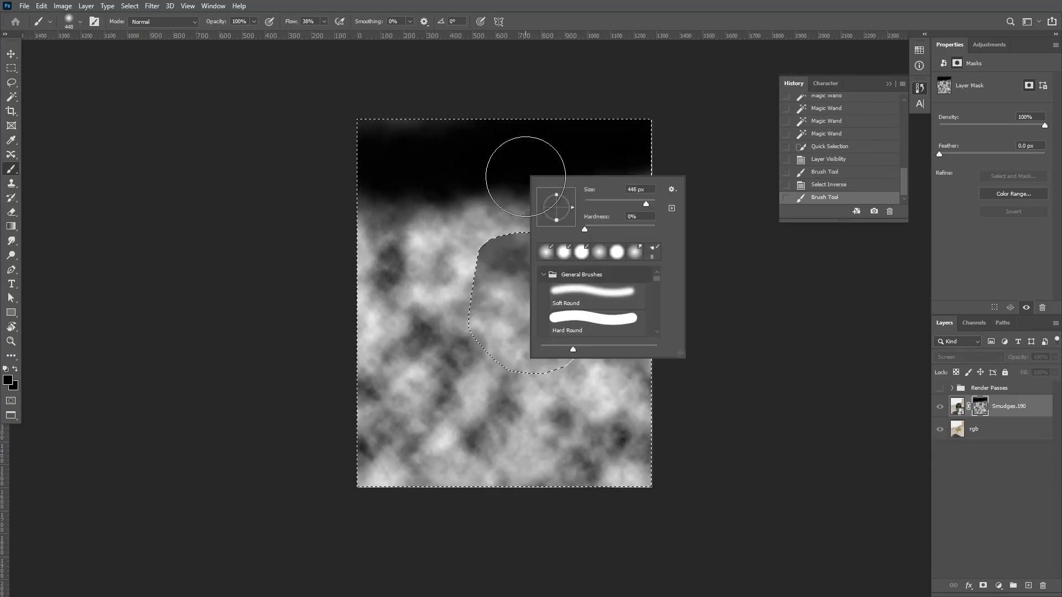
left_click_drag(646, 203, 654, 203)
key("Return")
mouse_move(420, 138)
left_mouse_down()
mouse_move(503, 144)
mouse_move(604, 285)
mouse_move(562, 327)
left_mouse_up()
left_click(555, 319)
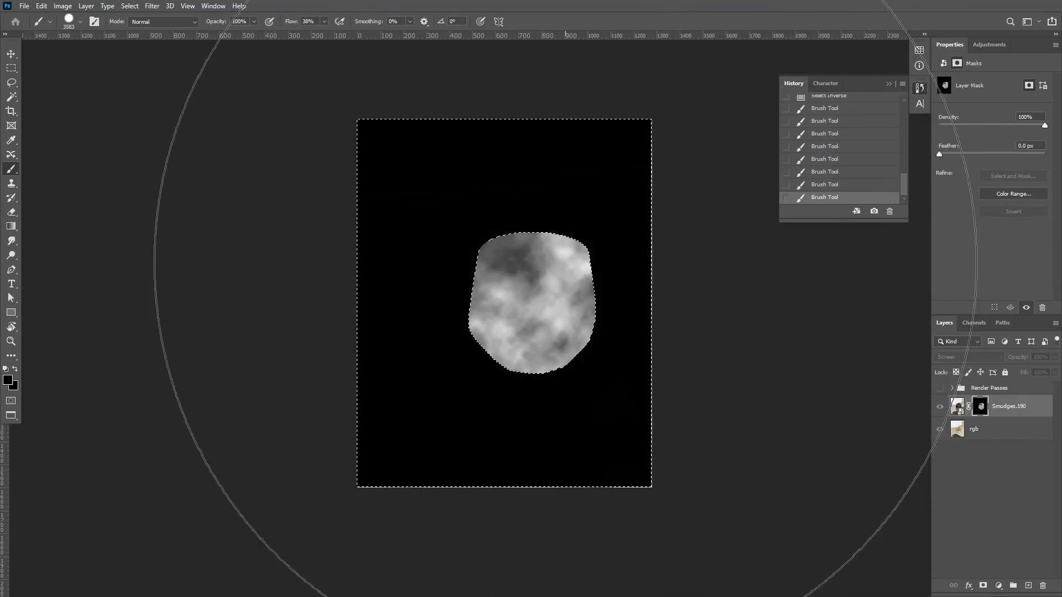
Step: Reduce the brush size to 158 px with 0% hardness, return to the composite image and deselect the selection
right_click(569, 260)
left_click_drag(691, 289, 670, 289)
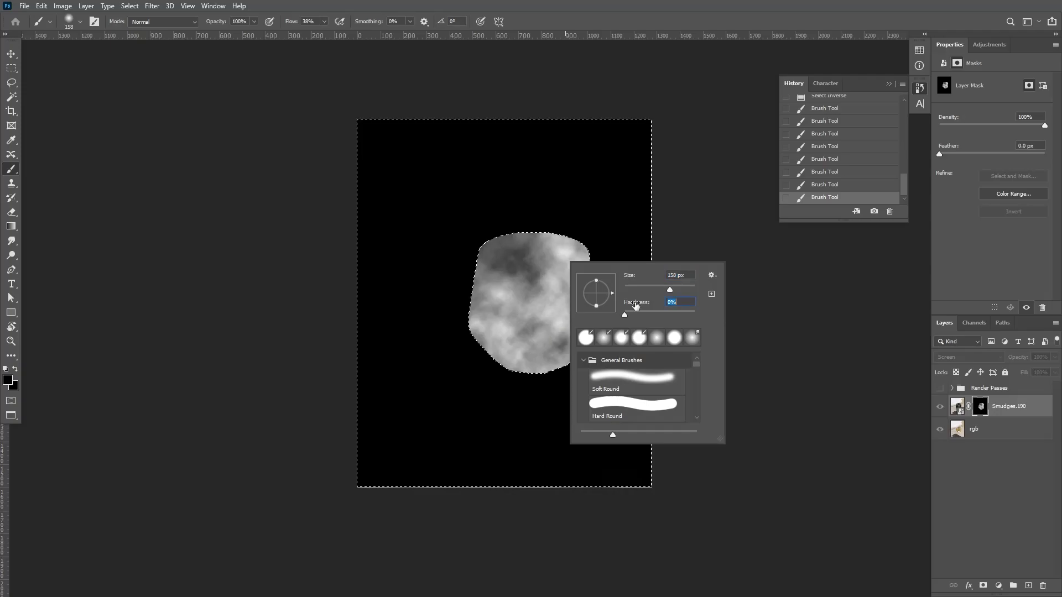
left_click(957, 406)
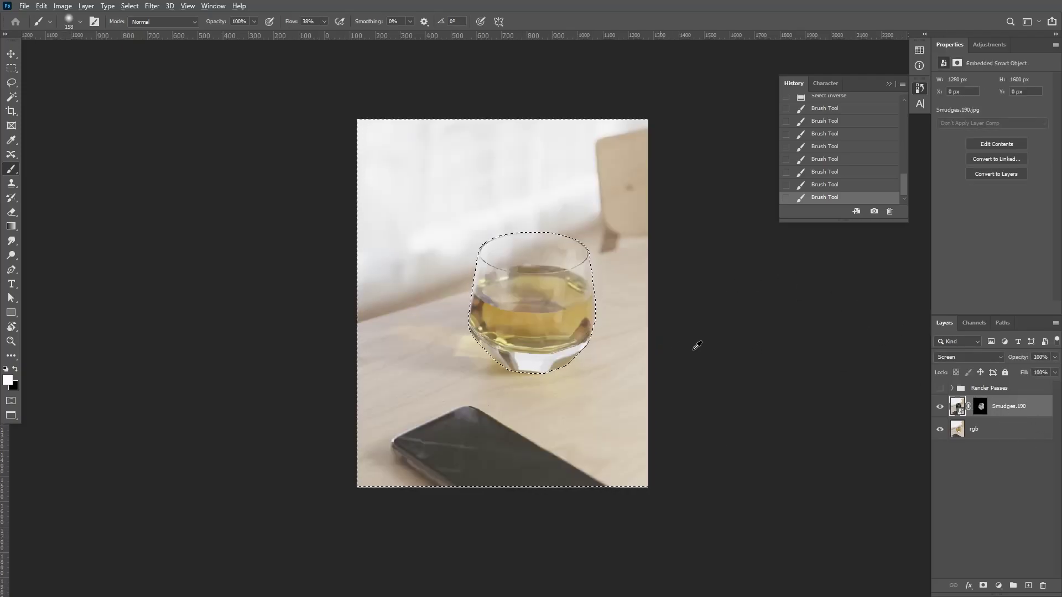
scroll(642, 354, "up", 2, "alt")
key("ctrl+d")
scroll(368, 237, "up", 1, "alt")
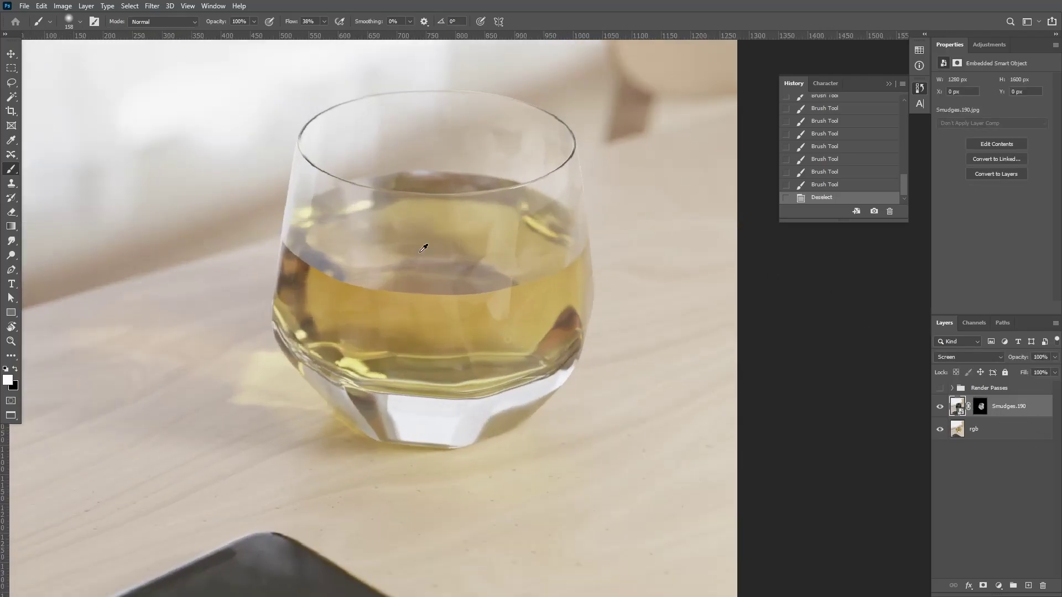
Step: Display the Smudges.190 mask, feather it by 1.5 px, and return to the composite image
left_click(10, 53)
left_click(9, 168)
left_click(979, 407)
left_click(973, 408, "alt")
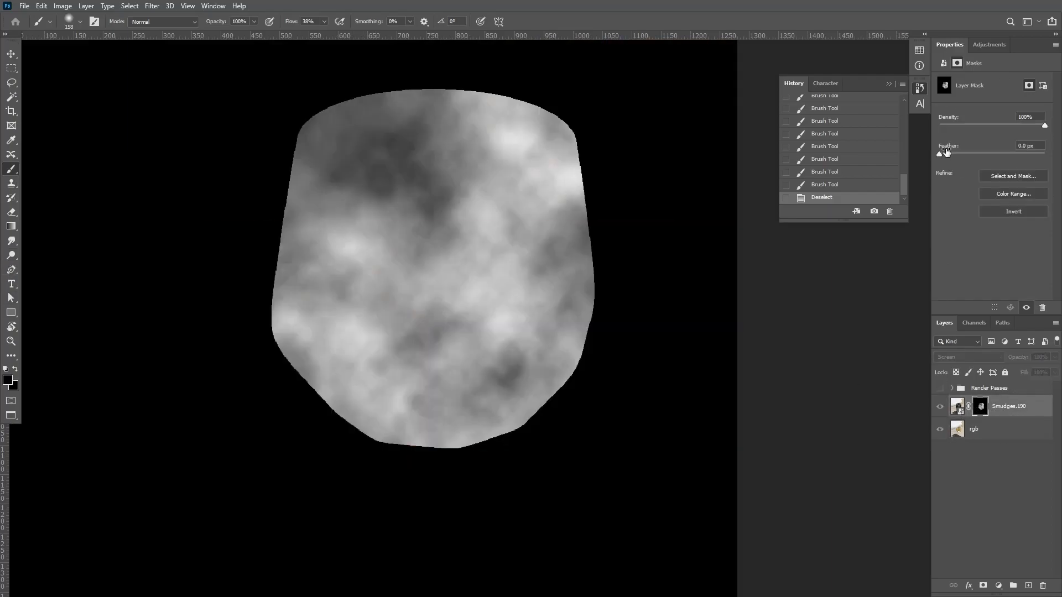
left_click_drag(940, 157, 947, 154)
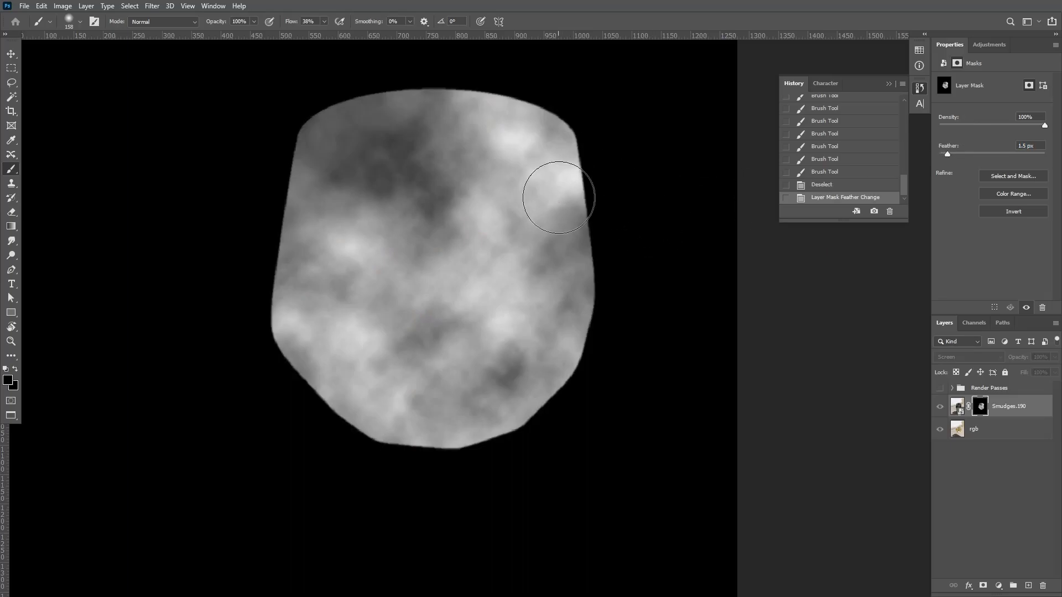
left_click(980, 407, "alt")
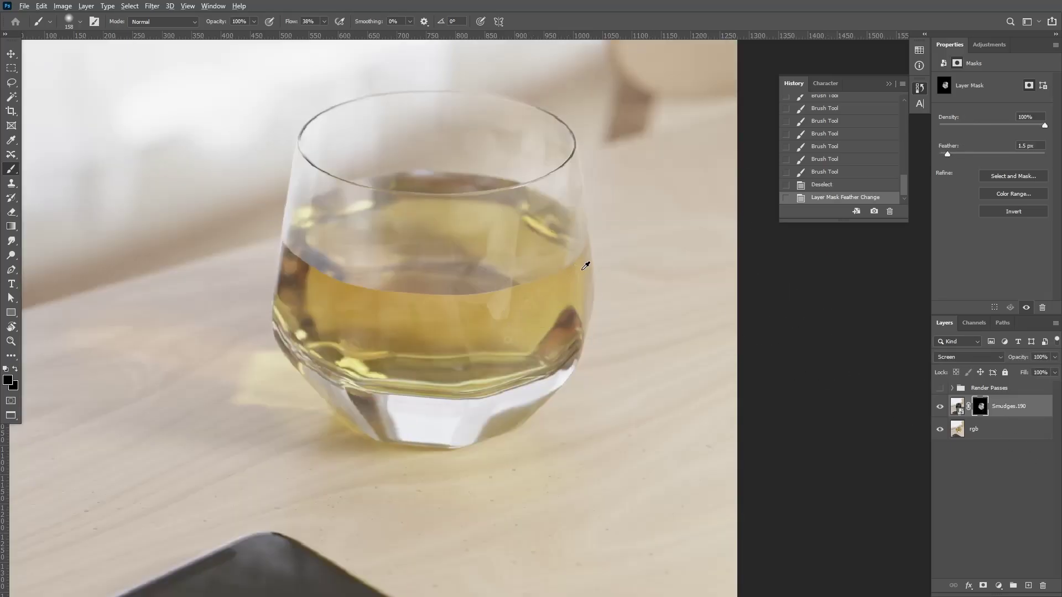
Step: Set the Smudges.190 mask feather to 1.0 px while judging the glass's edge close up
scroll(586, 210, "up", 2, "alt")
left_click_drag(947, 154, 855, 159)
scroll(554, 195, "up", 2, "alt")
scroll(625, 102, "up", 1, "alt")
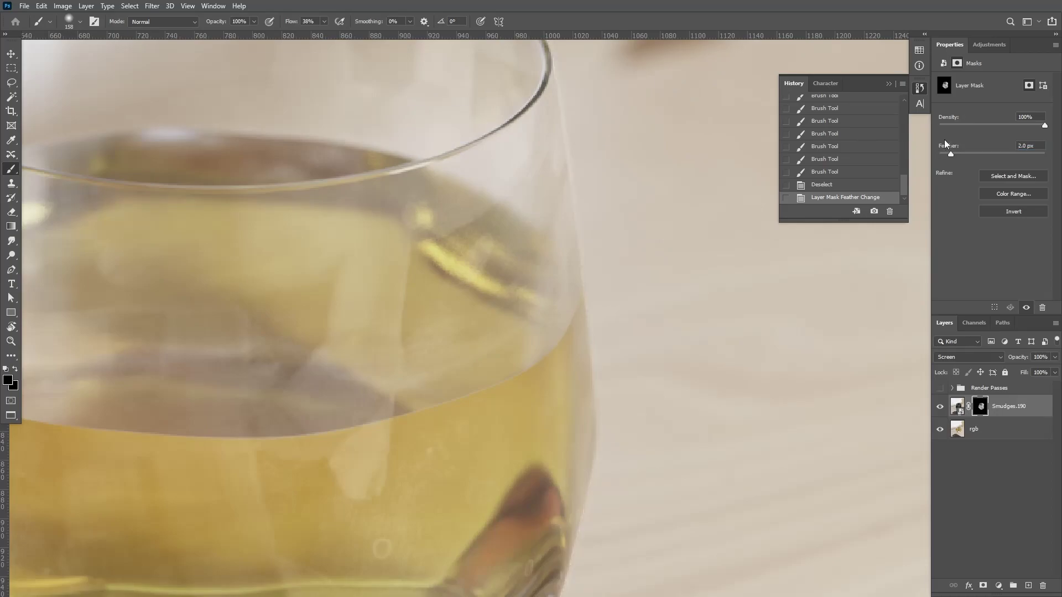
key("Return")
scroll(559, 256, "down", 4, "alt")
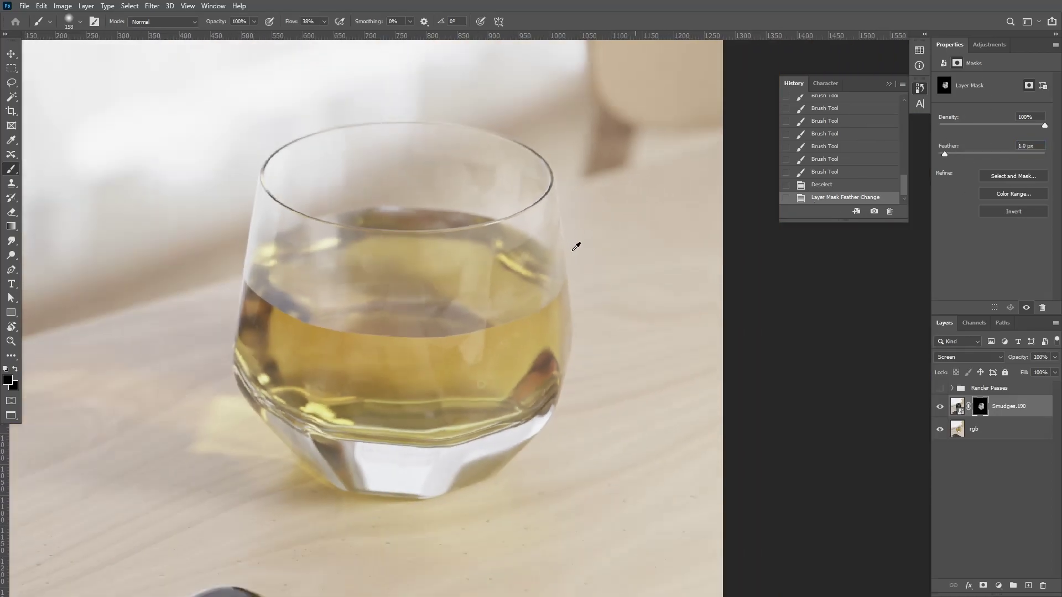
scroll(574, 249, "down", 3, "alt")
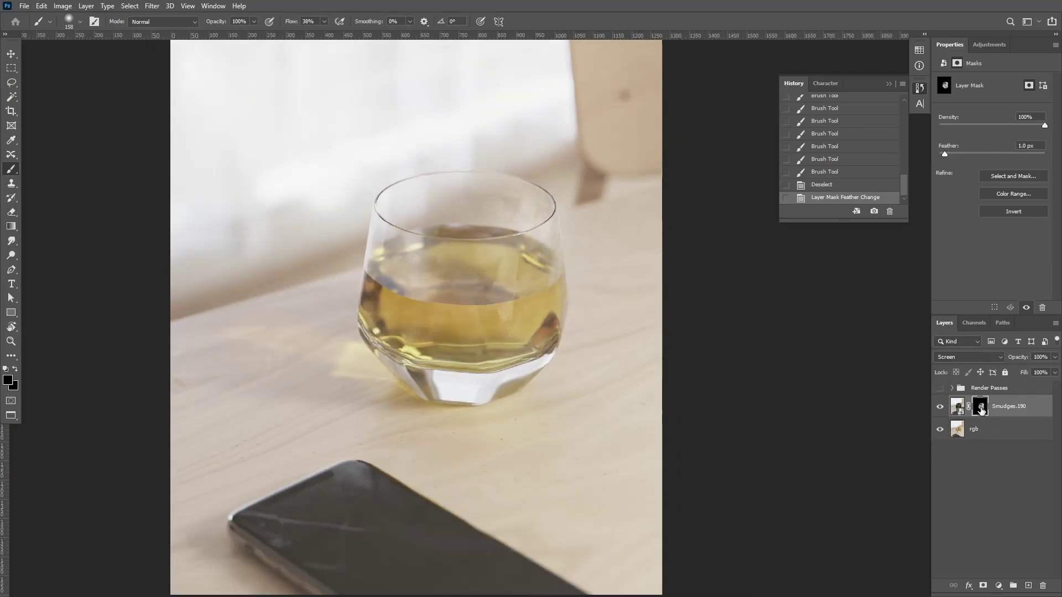
Step: Inspect the Smudges.190 mask and try painting black across the glass's upper opening at 100% brush opacity
left_click(981, 408, "alt")
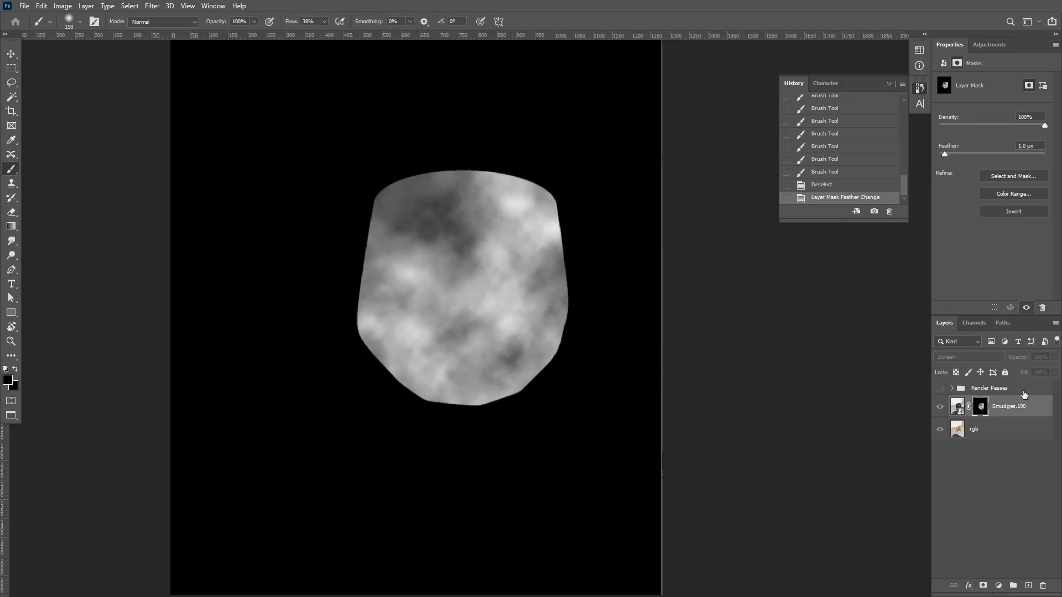
left_click(981, 408, "alt")
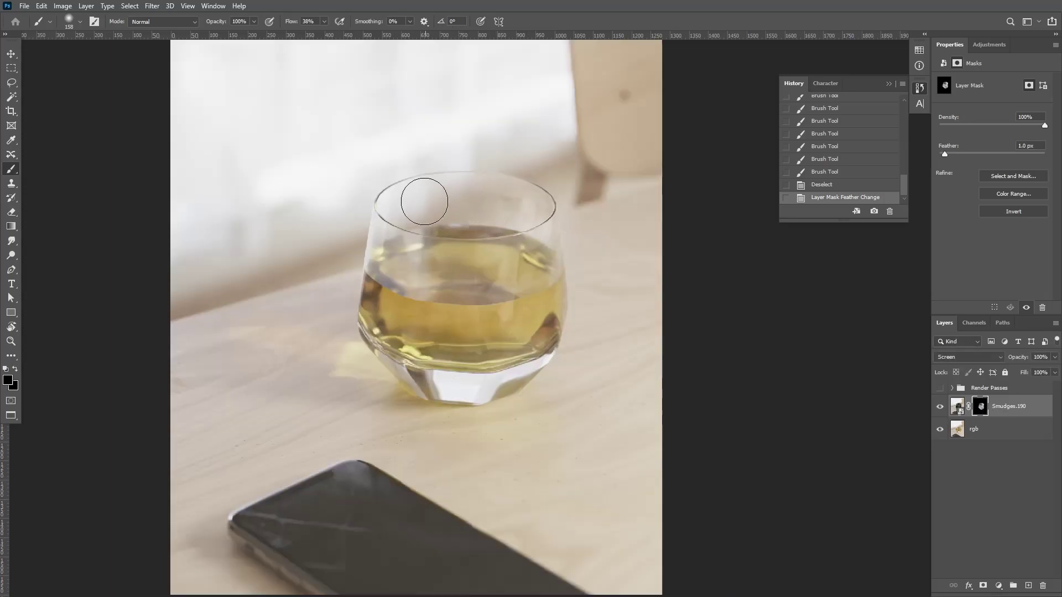
left_click_drag(540, 197, 474, 201)
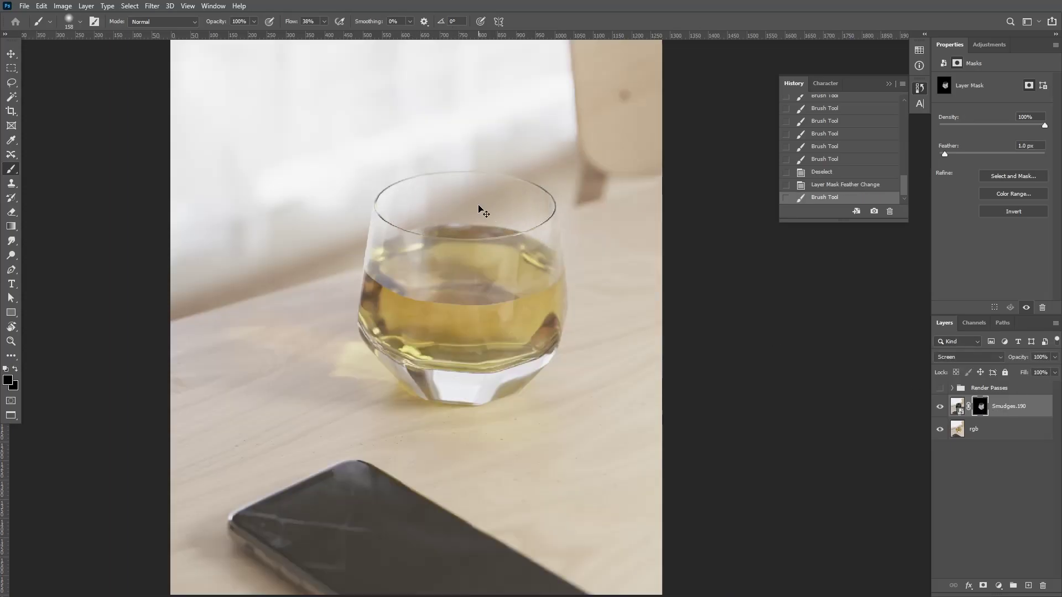
key("ctrl+z")
Step: Lower the brush opacity to 56% and paint black on the mask over the middle and left of the liquid
left_click(230, 35)
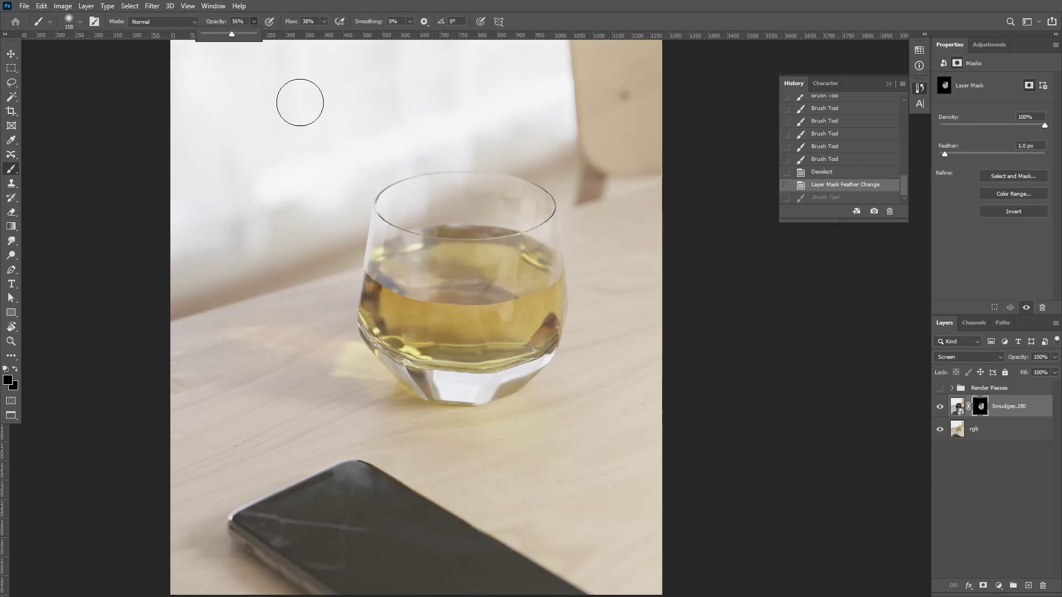
left_click(503, 302)
mouse_move(426, 304)
left_mouse_down()
mouse_move(406, 356)
mouse_move(413, 368)
mouse_move(406, 284)
left_mouse_up()
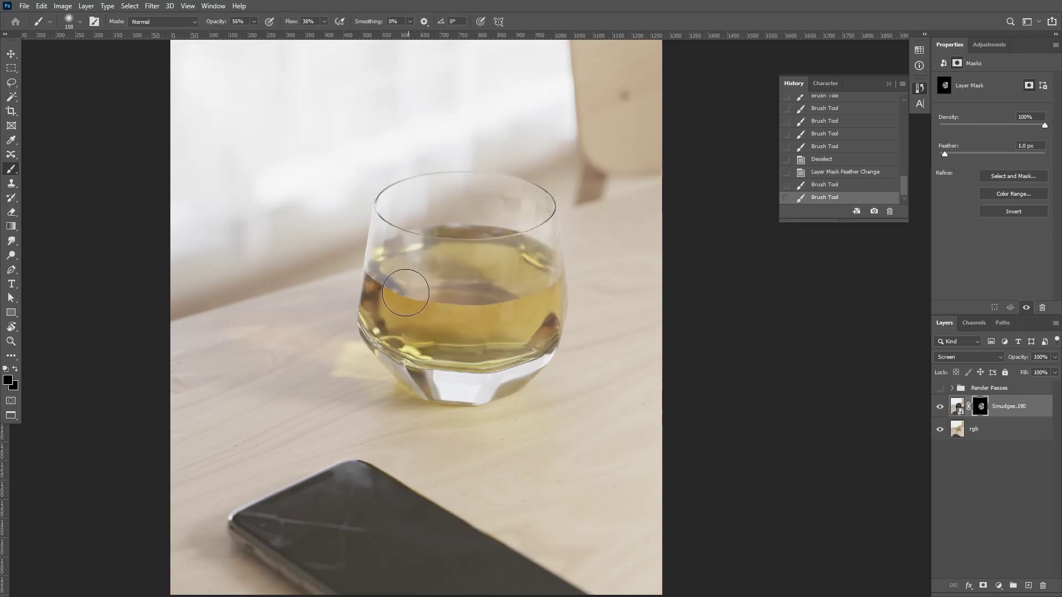
Step: Reduce the Smudges.190 layer opacity to 62%
left_click(1051, 358)
left_click(1036, 369)
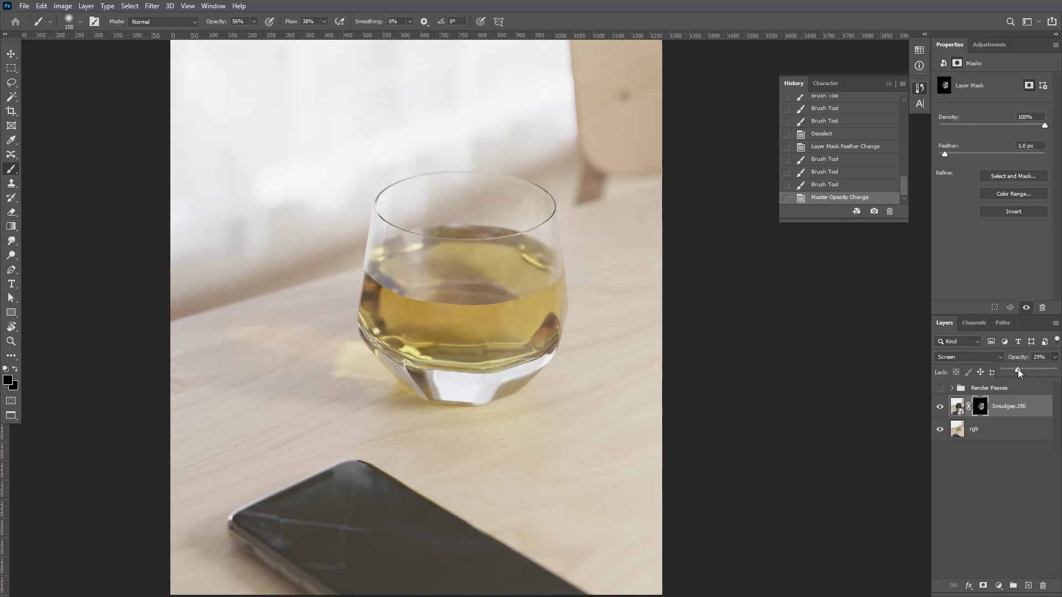
left_click_drag(1027, 370, 1034, 370)
Step: Compare the glass close up with the Smudges.190 layer hidden and shown
scroll(576, 247, "up", 6, "alt")
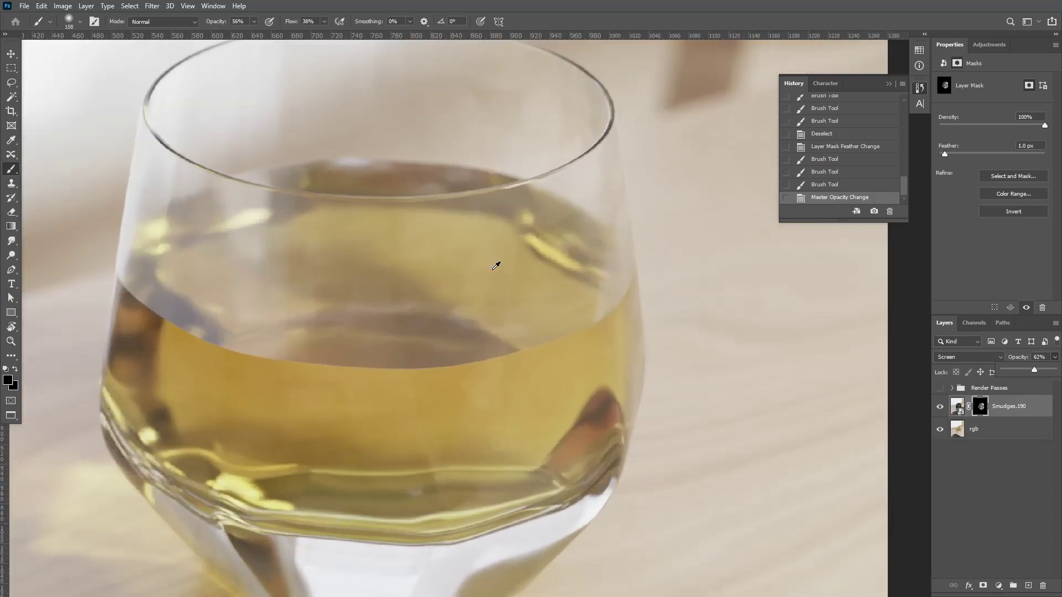
scroll(528, 342, "down", 2, "alt")
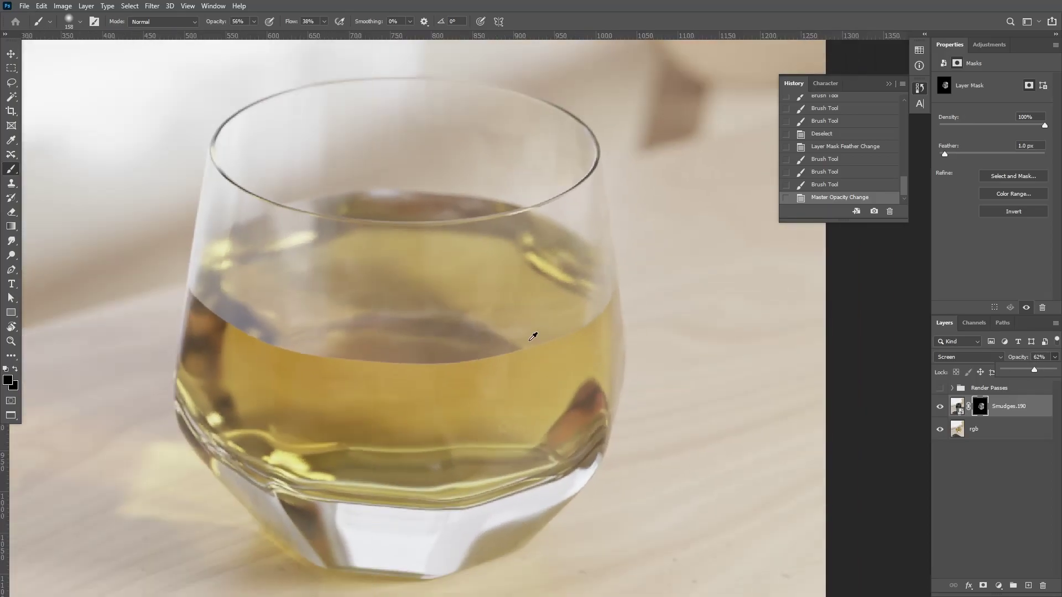
scroll(528, 333, "down", 1, "alt")
left_click(940, 408)
left_click(940, 408)
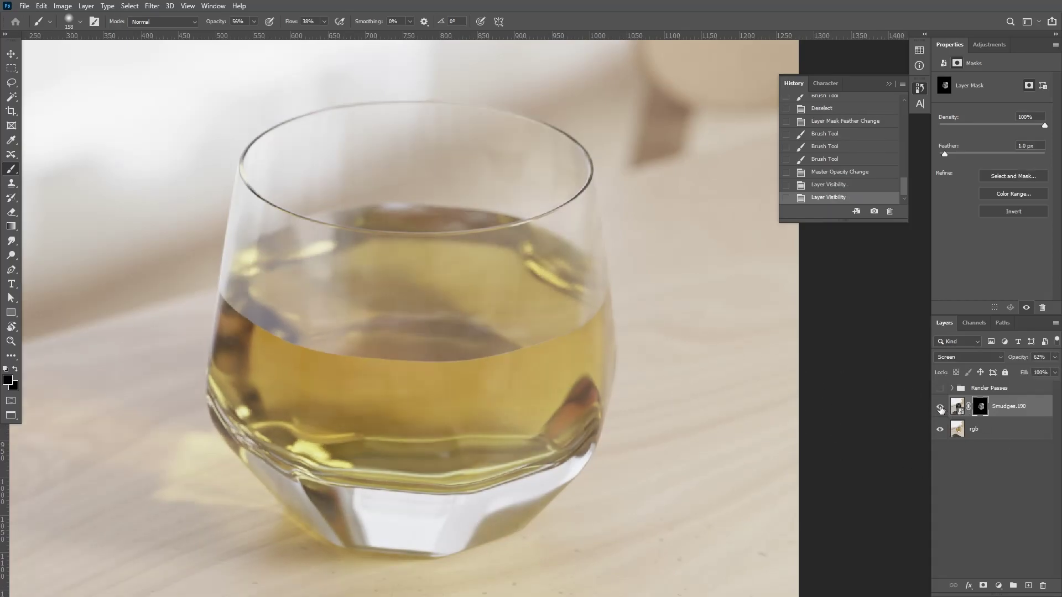
left_click(940, 408)
left_click(940, 408)
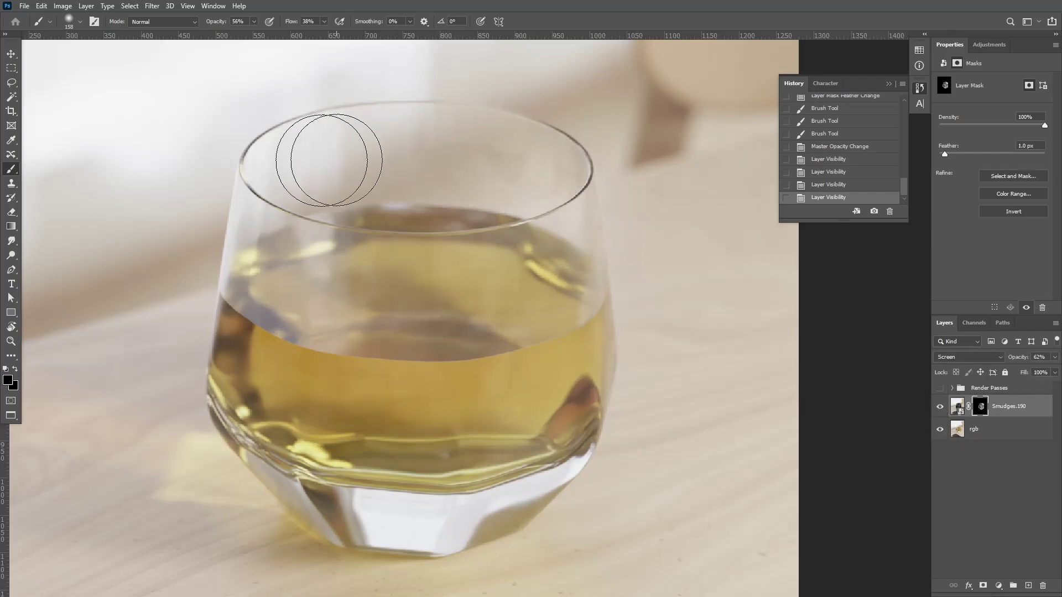
Step: Paint black along the glass's upper rim on the Smudges.190 mask at 56% opacity, checking the mask and composite views
left_click(548, 154)
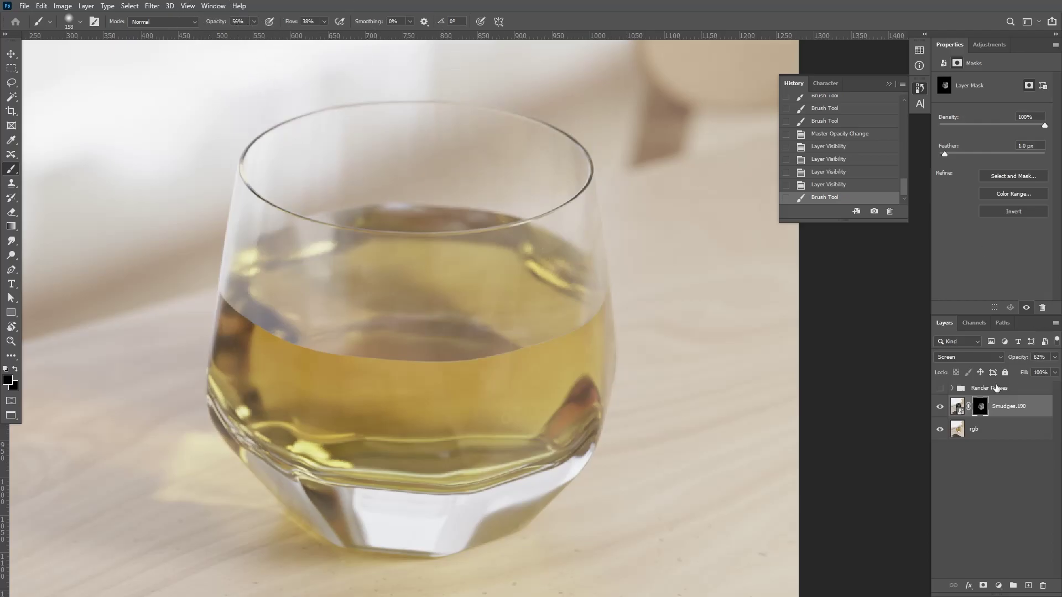
left_click(939, 408)
left_click(939, 408)
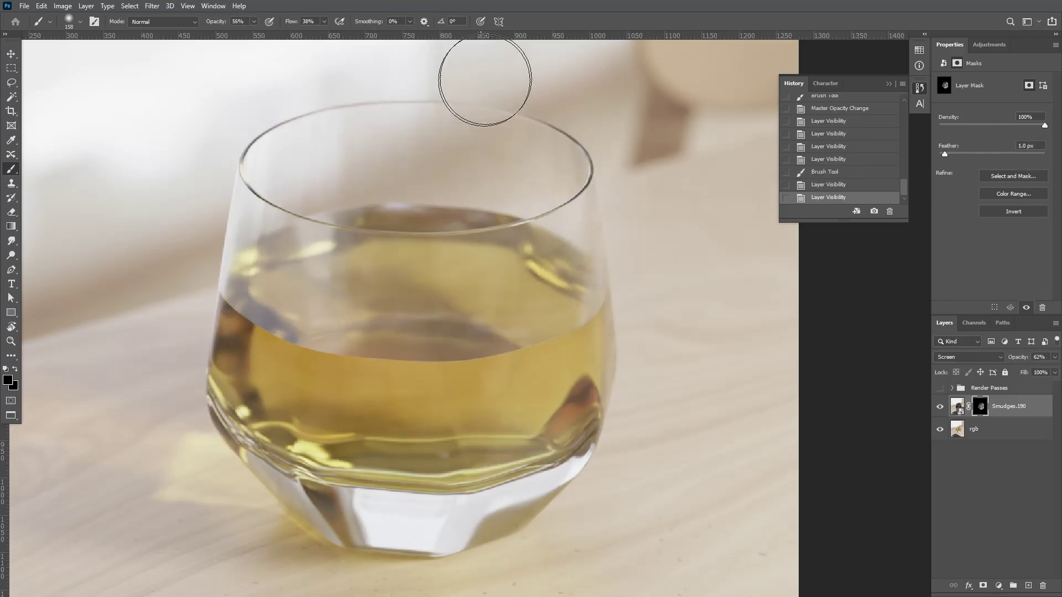
left_click_drag(470, 79, 332, 100)
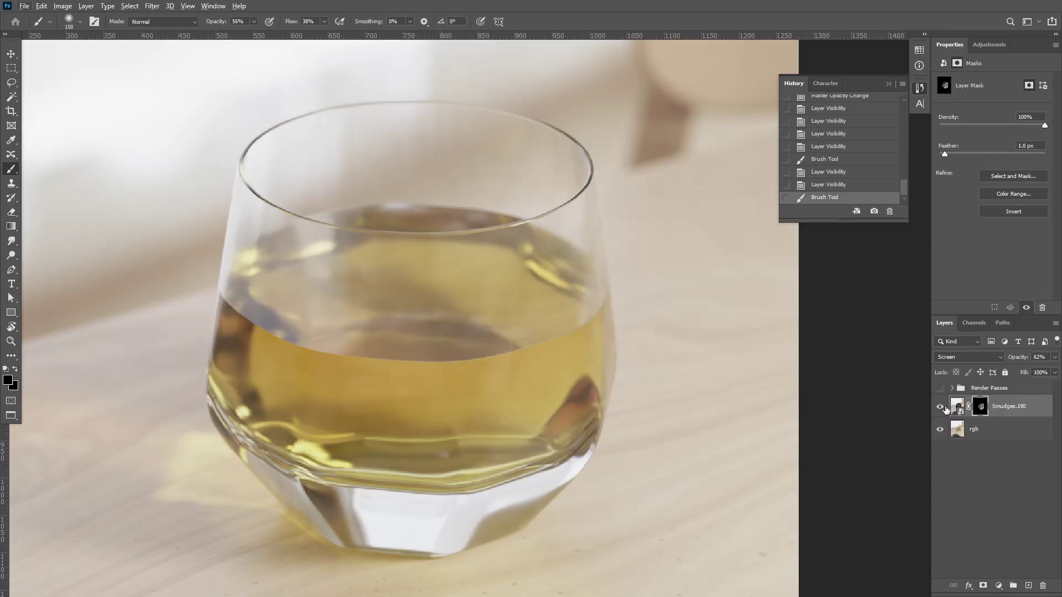
left_click(980, 408, "alt")
scroll(505, 233, "down", 3, "alt")
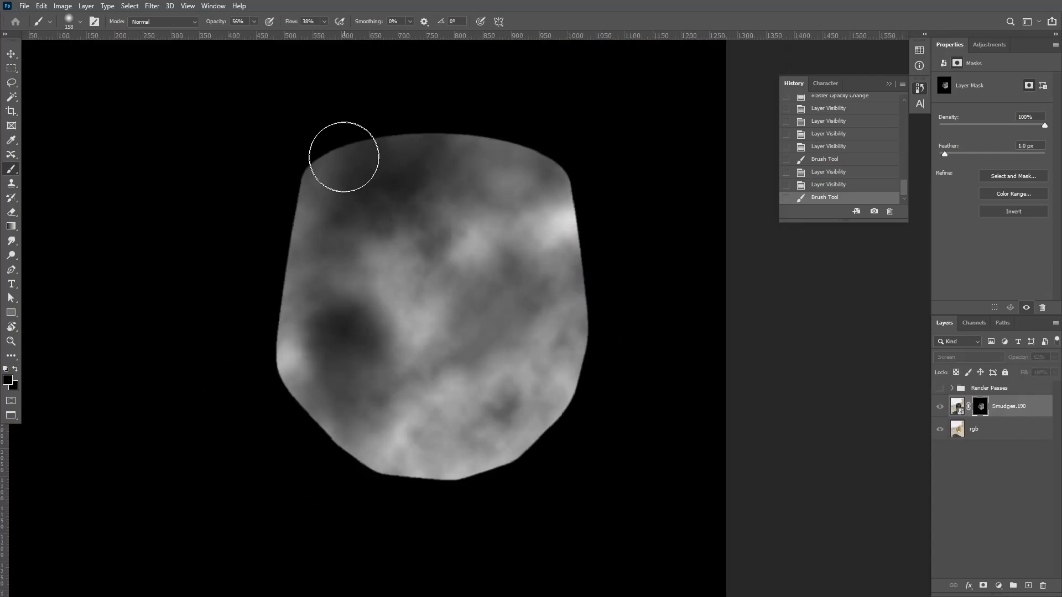
left_click_drag(558, 146, 470, 143)
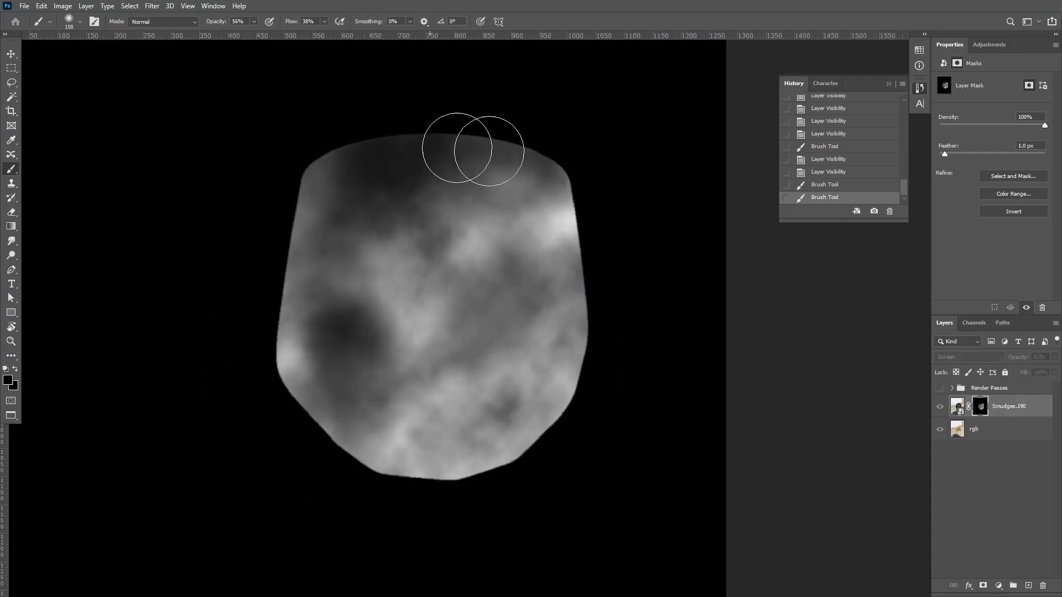
left_click(981, 409, "alt")
Step: Examine the whole image at several zoom levels, hiding and showing Smudges.190 to judge the finished smudge effect
left_click(940, 407)
left_click(939, 407)
scroll(623, 305, "down", 1, "alt")
scroll(624, 306, "down", 2, "alt")
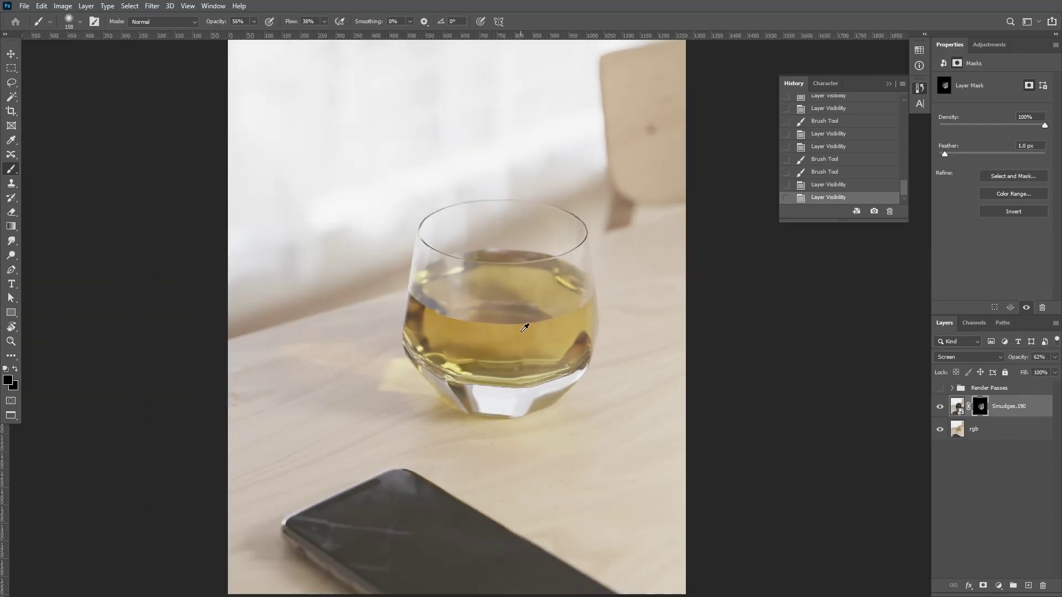
scroll(520, 323, "down", 1, "alt")
scroll(531, 326, "down", 1, "alt")
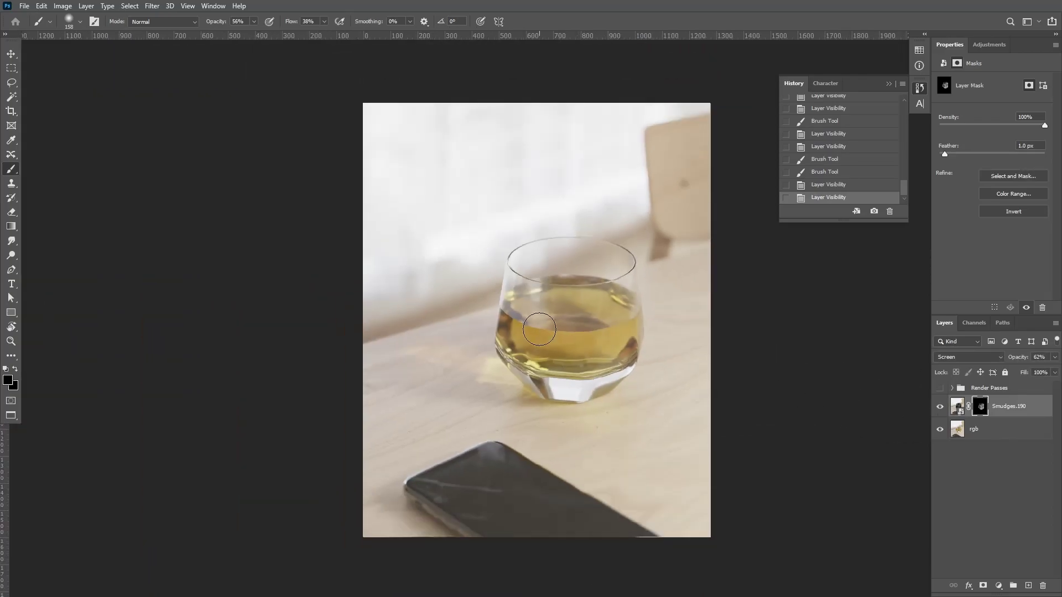
left_click(940, 407)
left_click(940, 407)
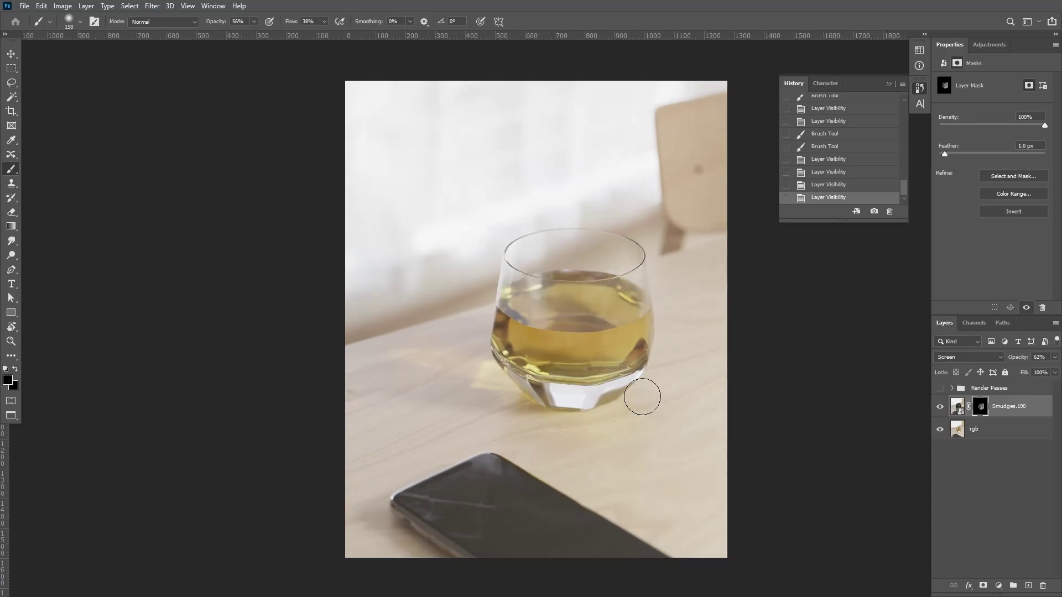
scroll(652, 398, "up", 2, "alt")
left_click(943, 407)
left_click(943, 408)
left_click(942, 407)
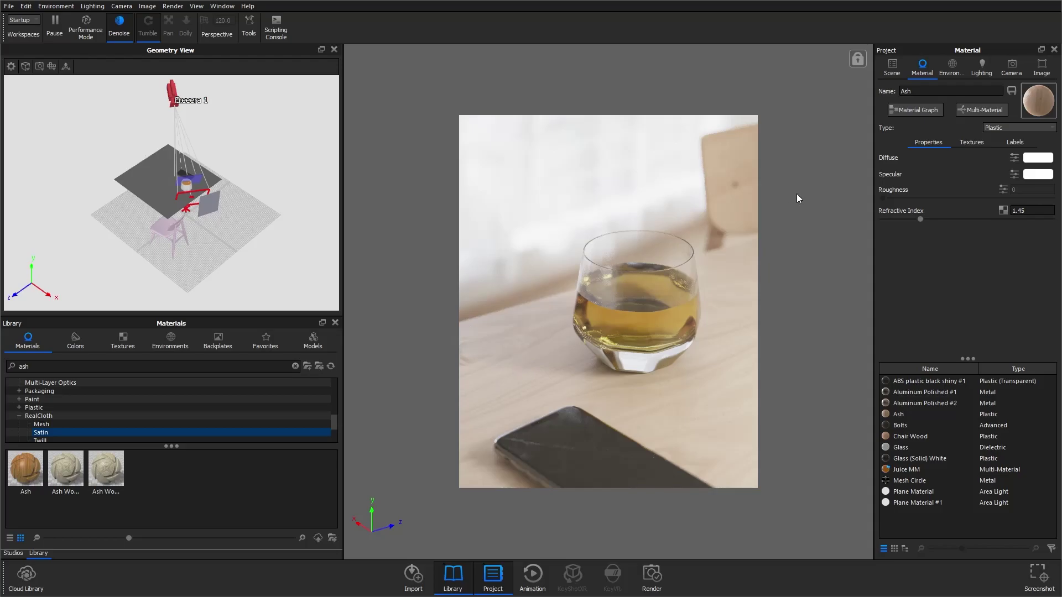
Step: Open the material graph of the table's Ash material and place its window so the rendered glass stays visible
left_click(952, 67)
left_click(892, 66)
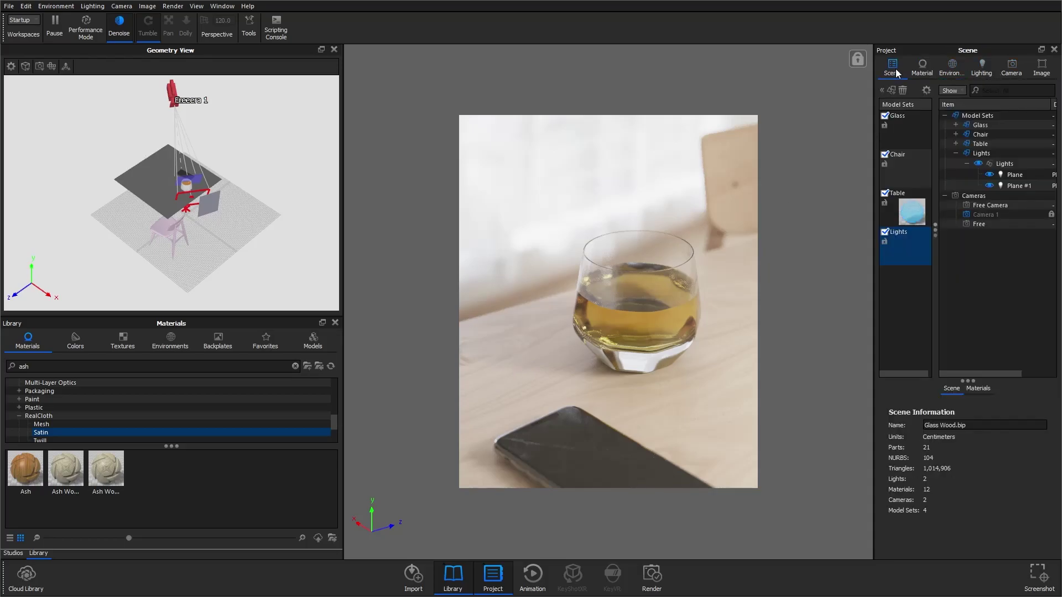
left_click(921, 67)
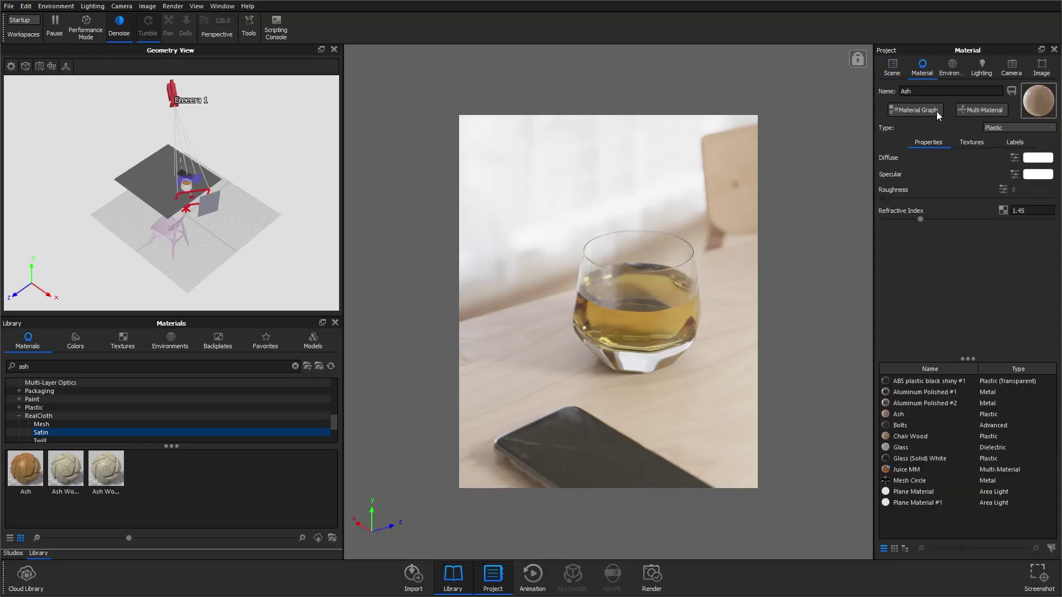
left_click(918, 110)
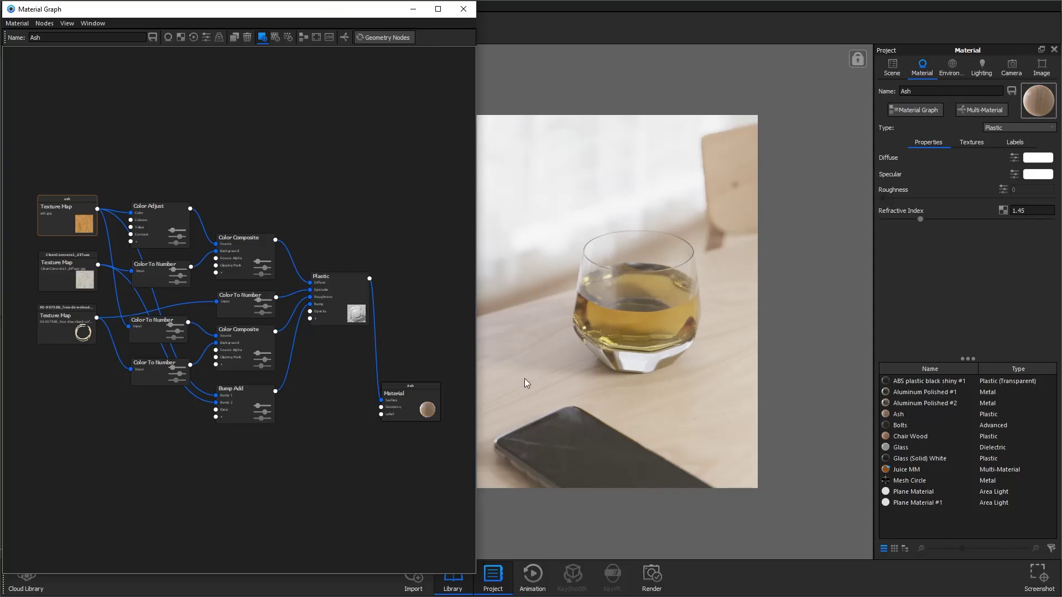
left_click(435, 15)
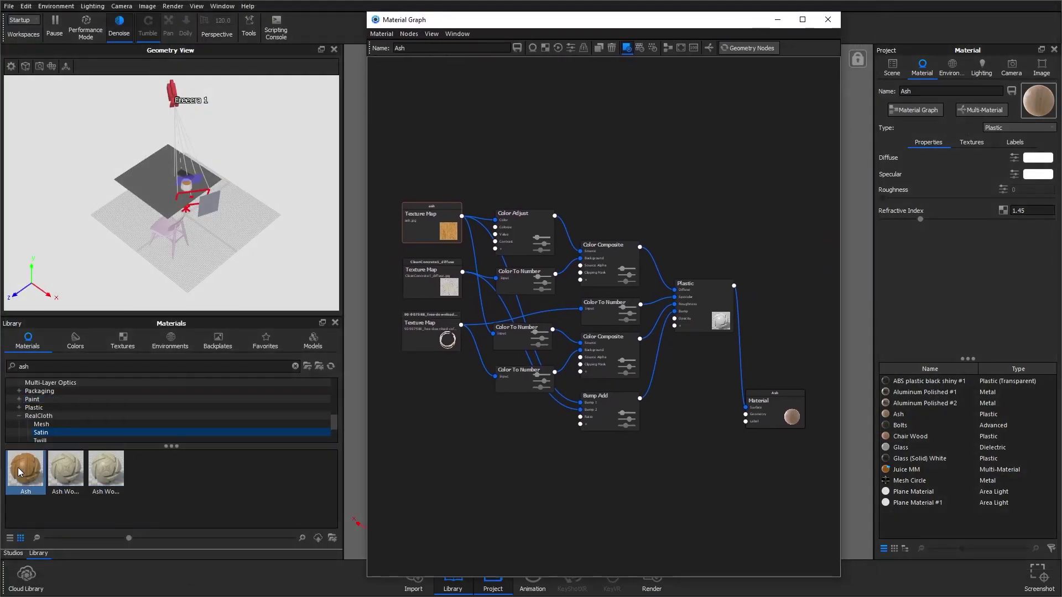
left_click_drag(507, 23, 165, 14)
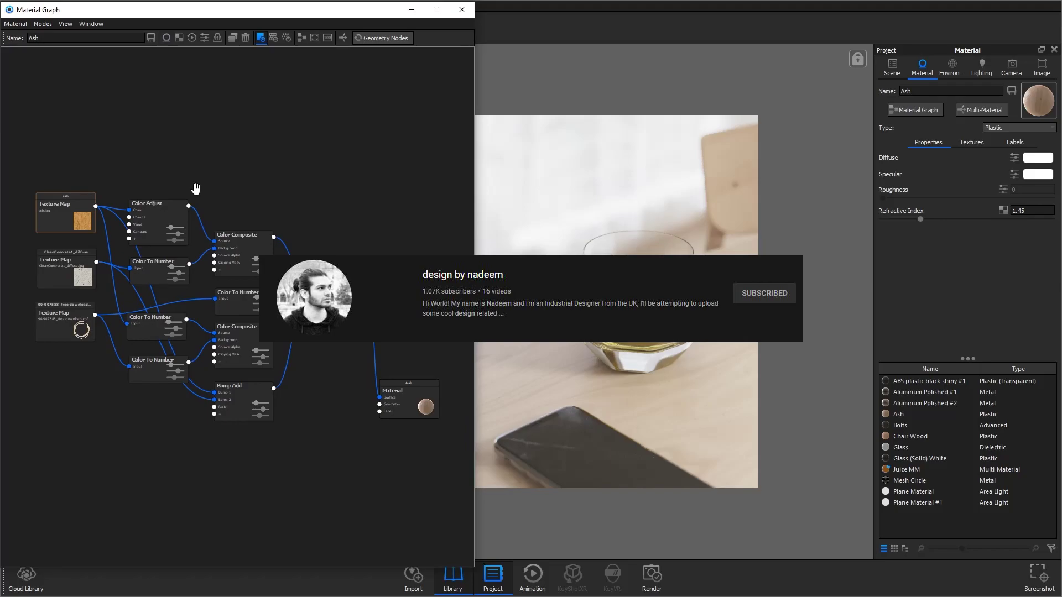
Step: Preview the ash.jpg texture map and its Color Adjust node on the table, inspecting the properties of each
double_click(77, 218)
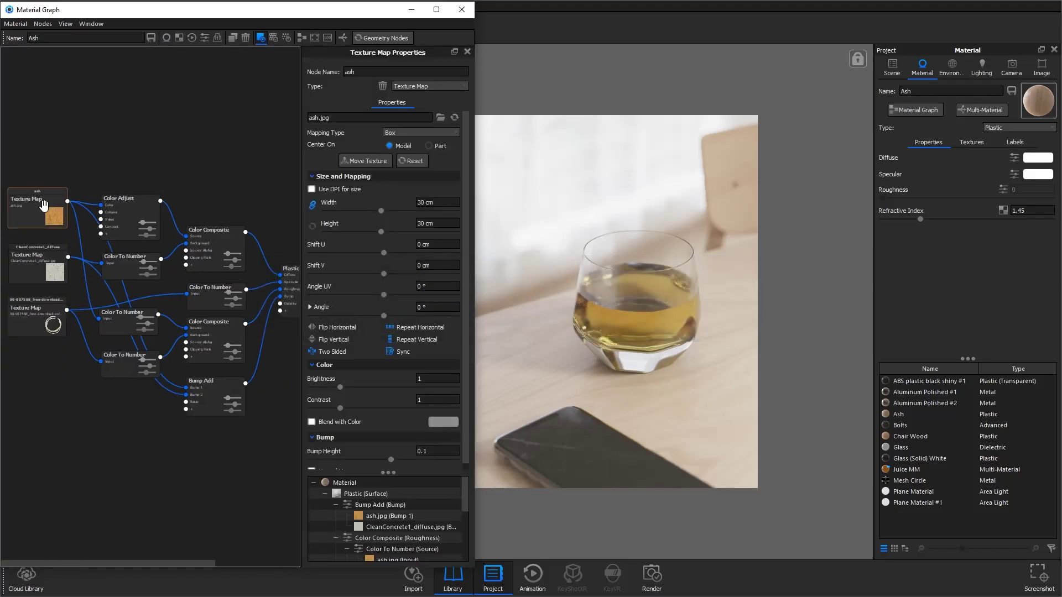
left_click(43, 206)
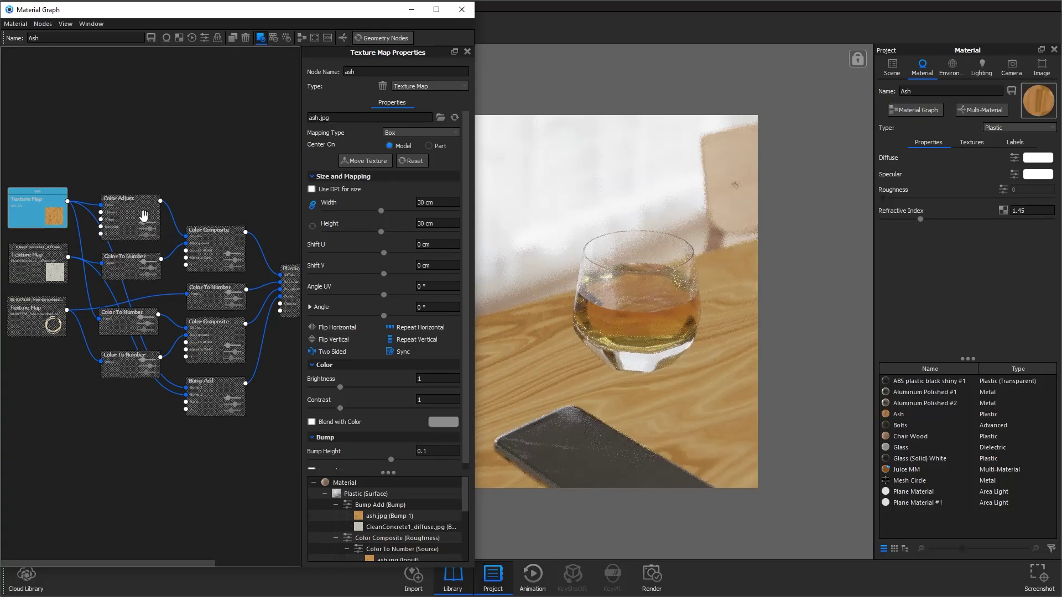
left_click(143, 216)
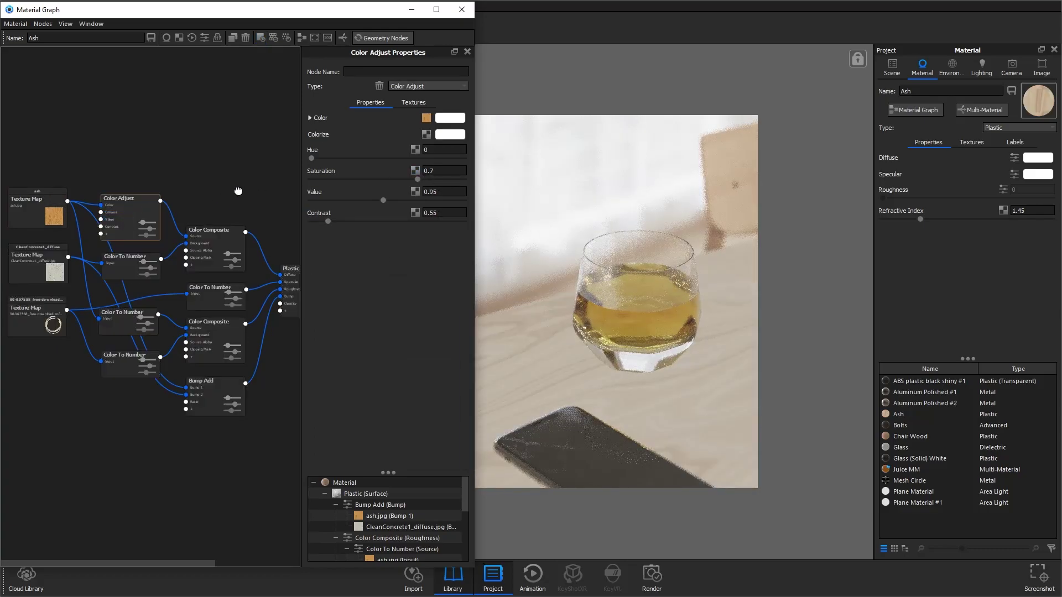
left_click_drag(126, 219, 94, 220)
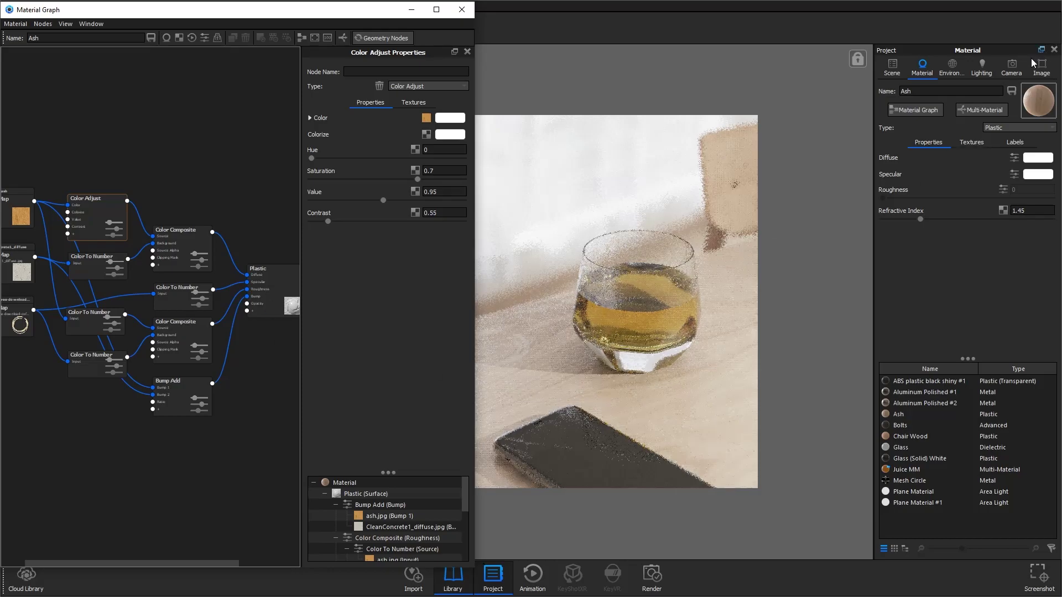
Step: With the Free camera close to the glass base, preview the CleanConcrete1_diffuse texture, its Color To Number node and the diffuse Color Composite
left_click(1011, 66)
left_click_drag(566, 331, 669, 315)
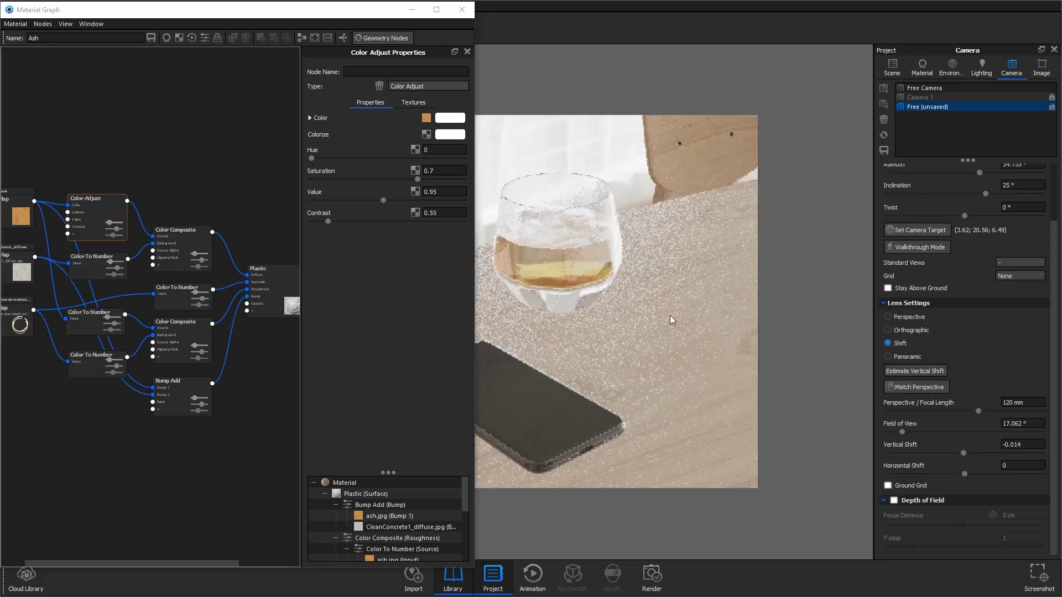
scroll(669, 315, "up", 10)
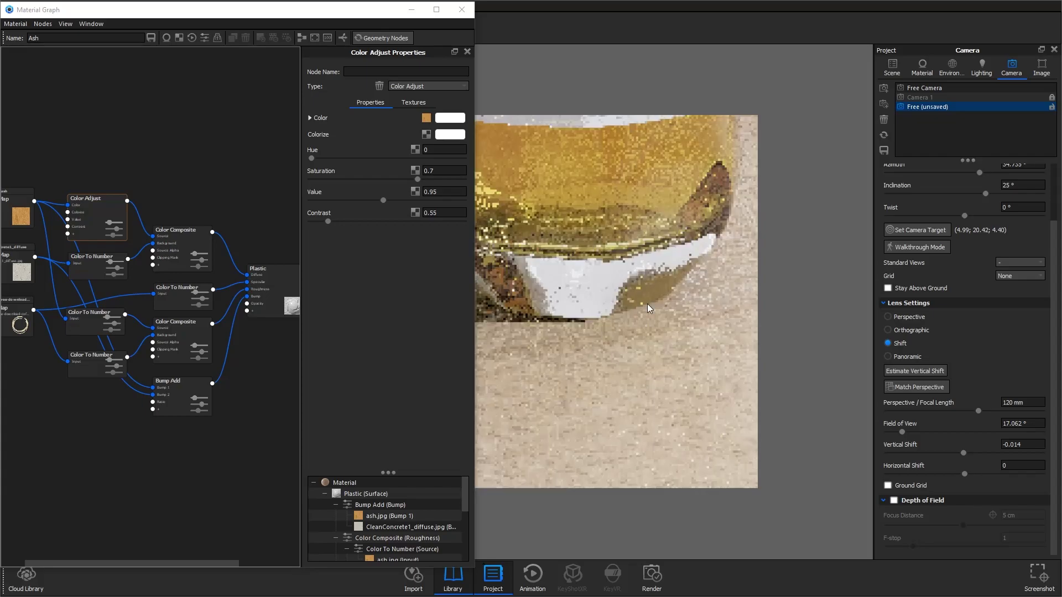
scroll(613, 322, "up", 3)
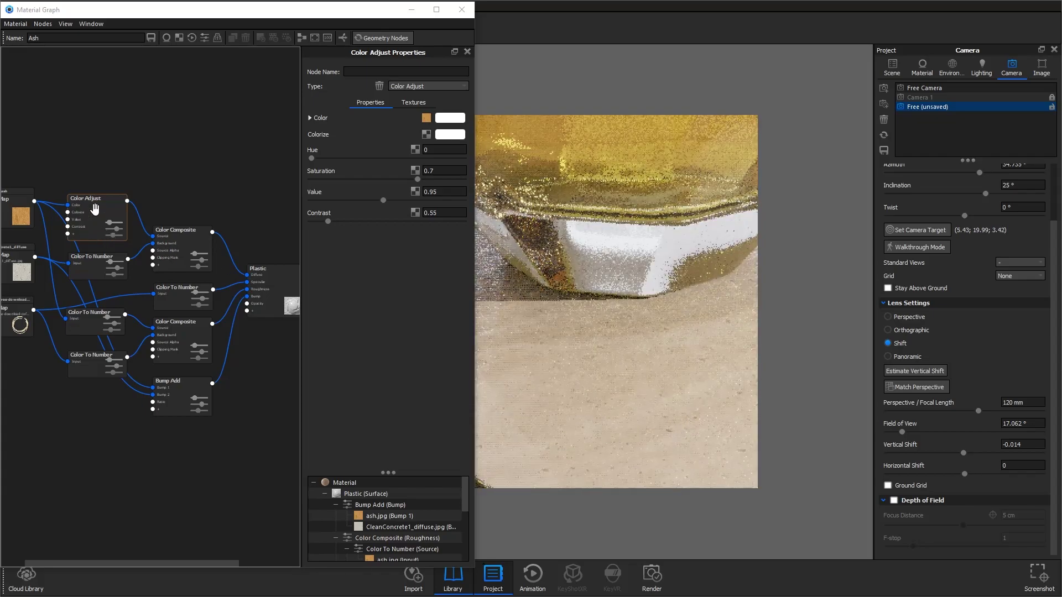
left_click(54, 275)
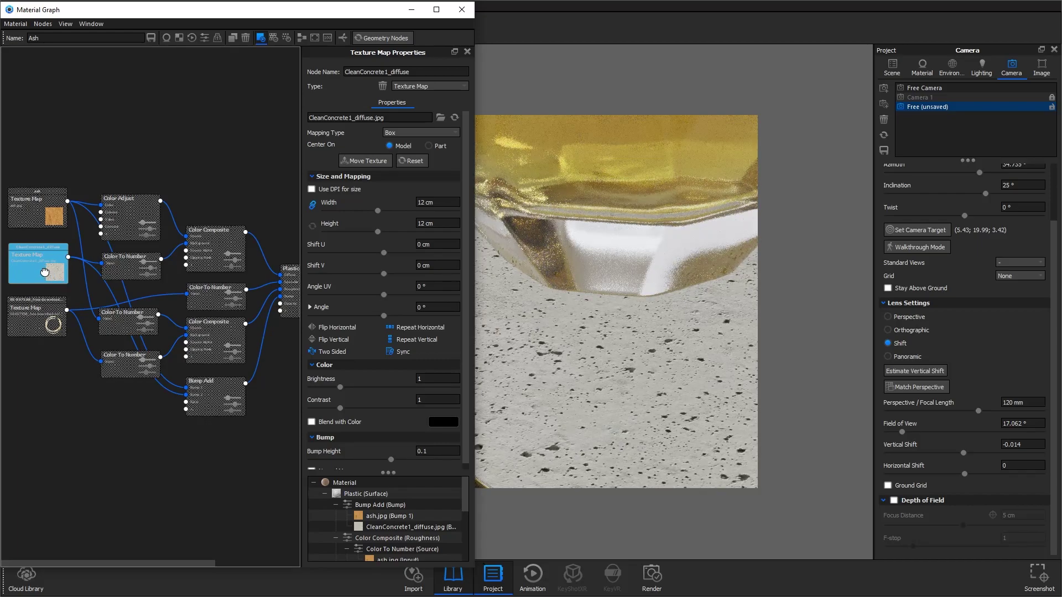
left_click(131, 267)
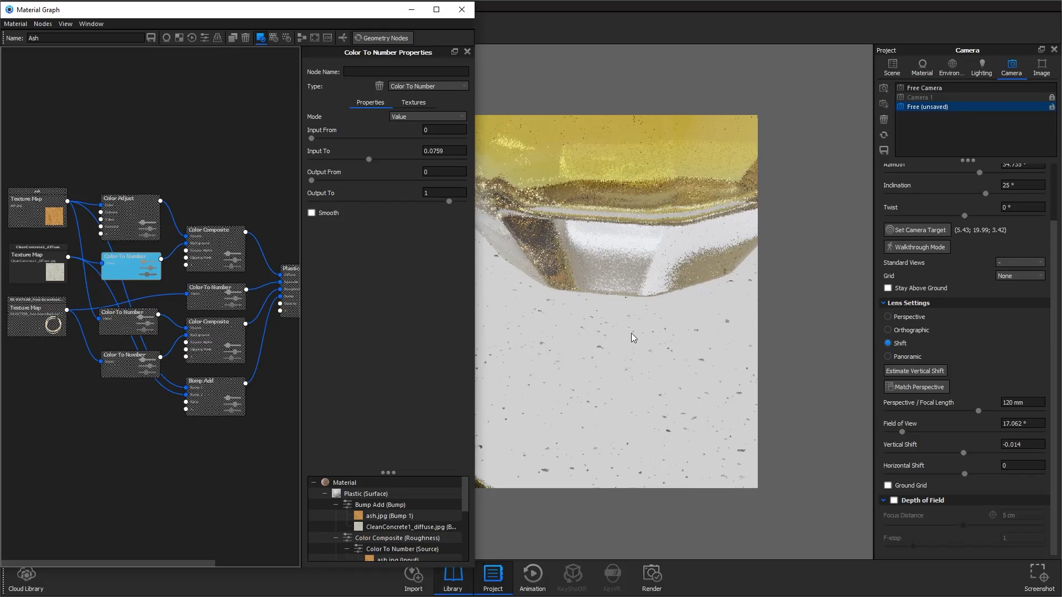
left_click(216, 243)
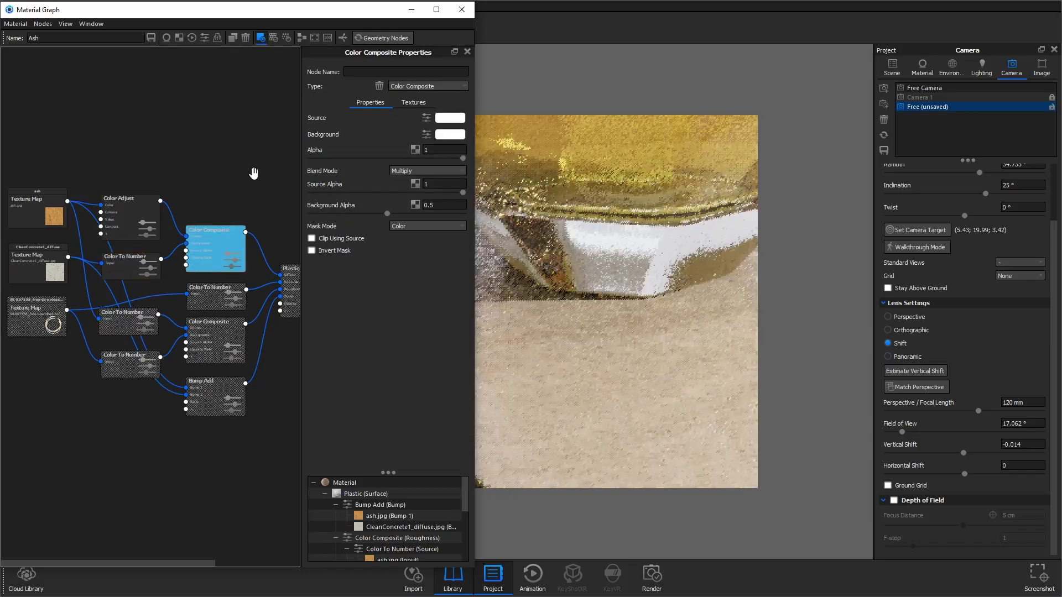
middle_click_drag(210, 191, 127, 178)
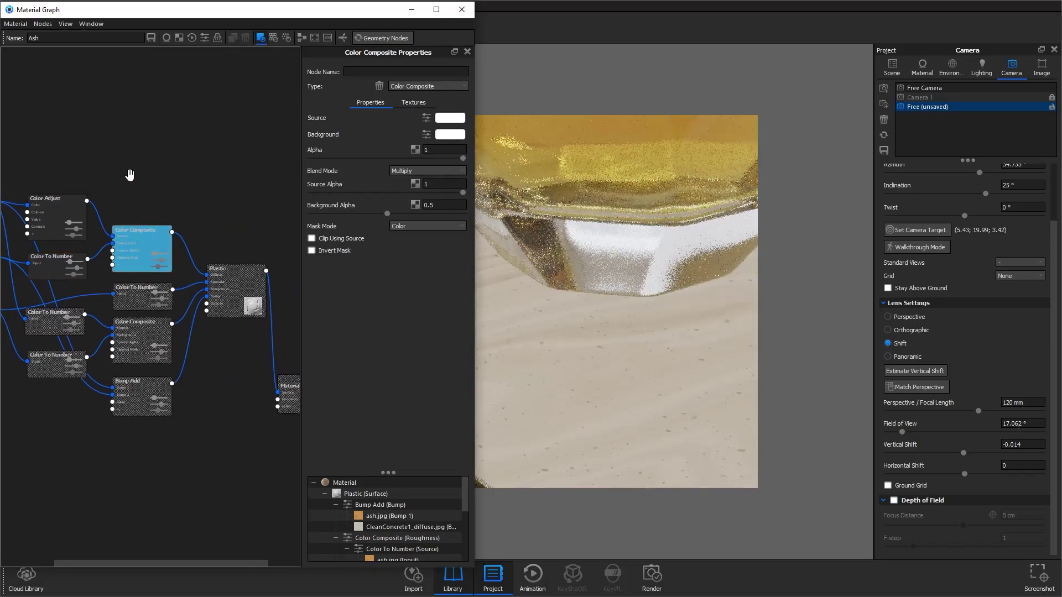
middle_click_drag(229, 188, 142, 177)
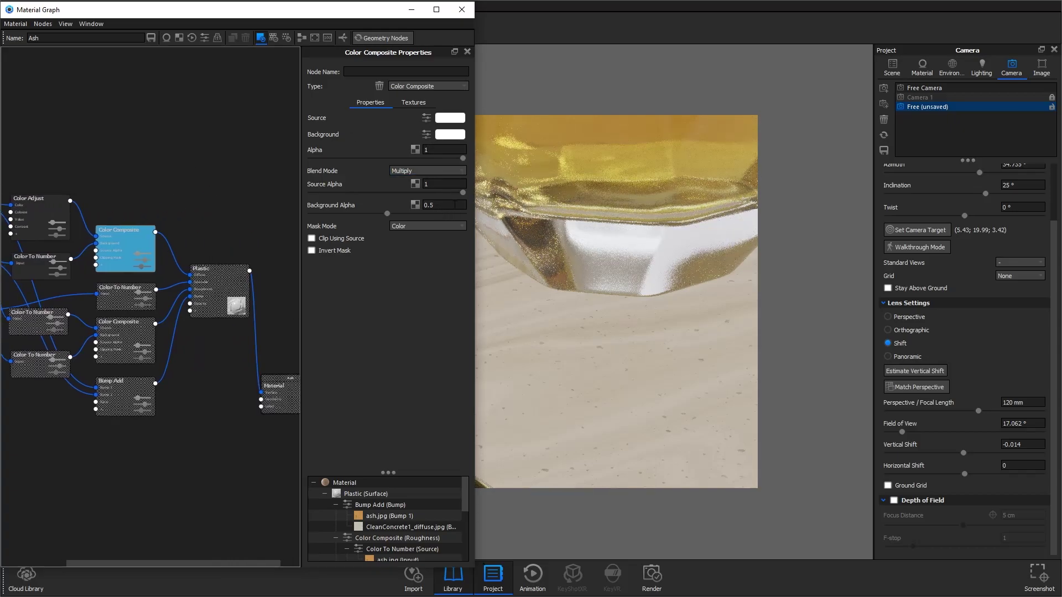
left_click(129, 250)
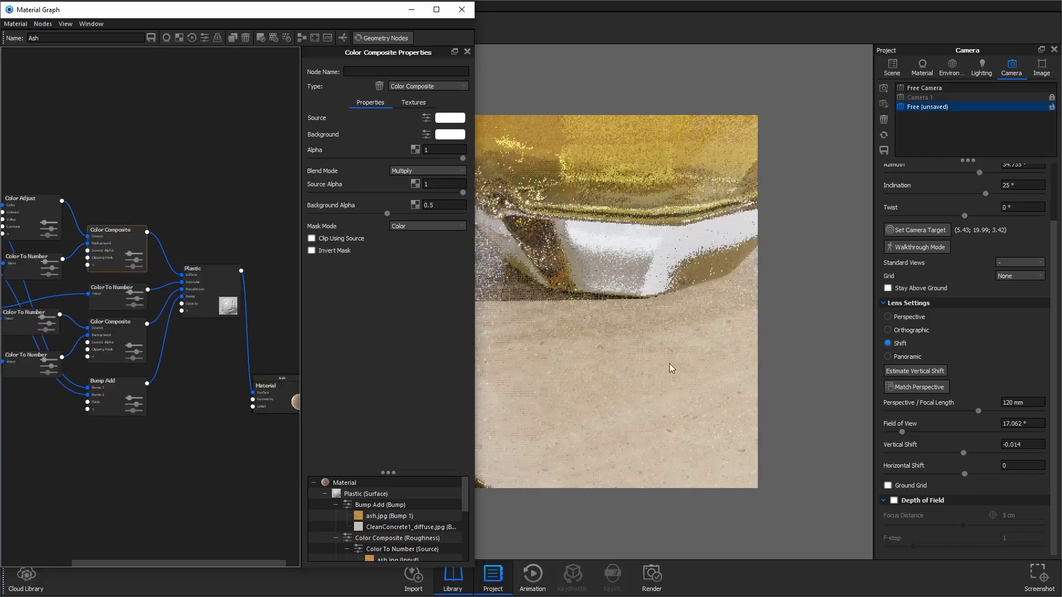
middle_click_drag(183, 204, 292, 201)
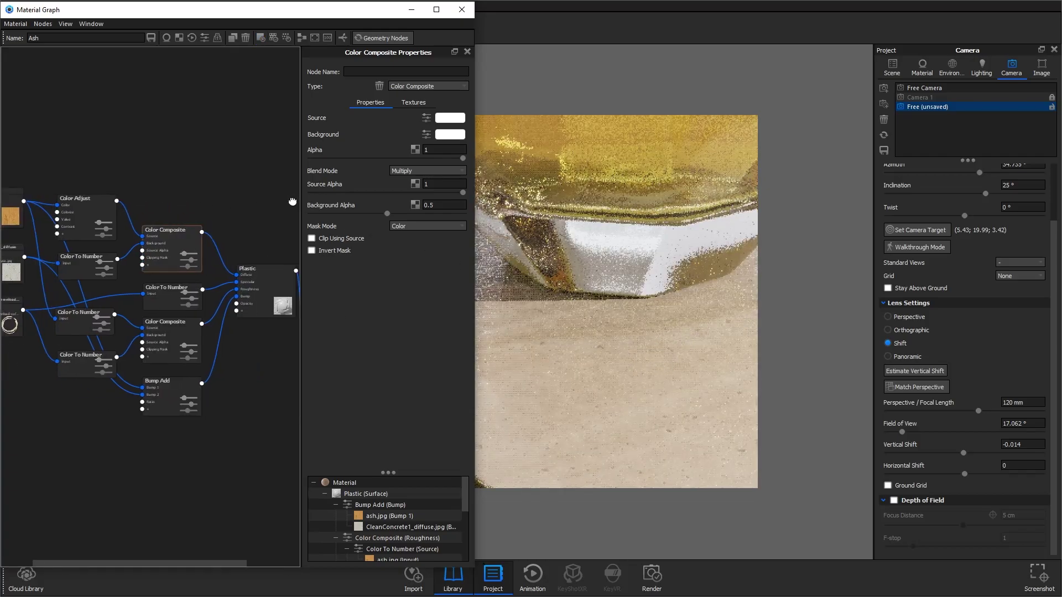
Step: Frame the ring stain on the table with the Free camera and preview the coffee stain texture map
left_click(919, 97)
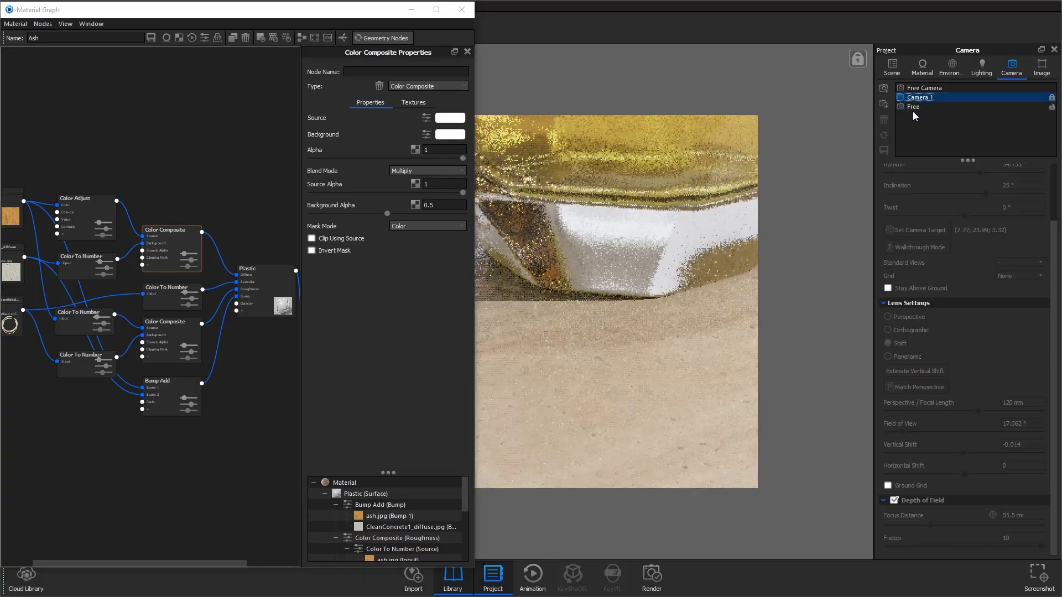
left_click(974, 106)
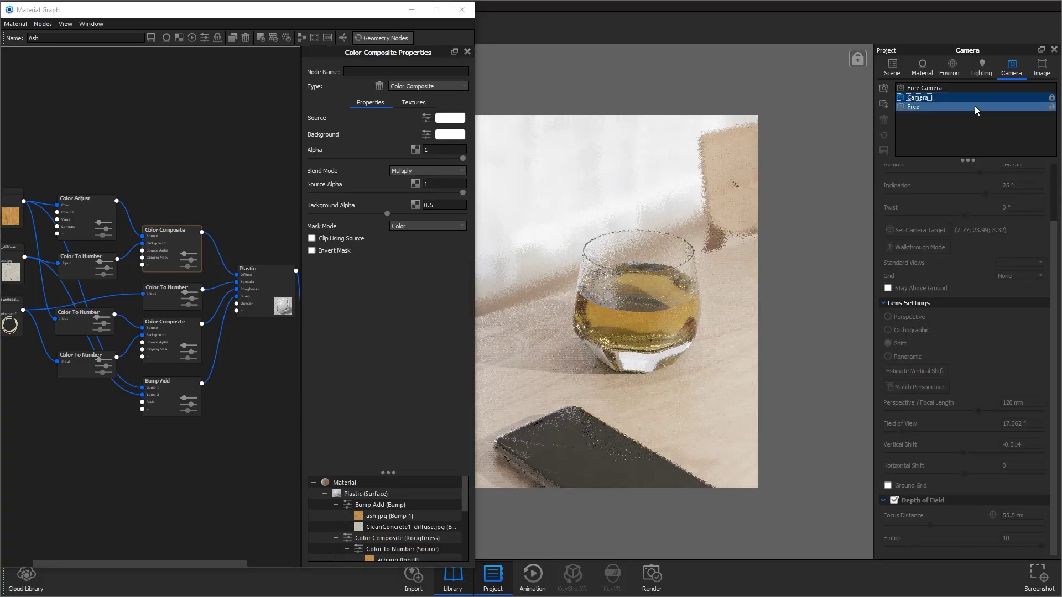
left_click_drag(652, 285, 668, 326)
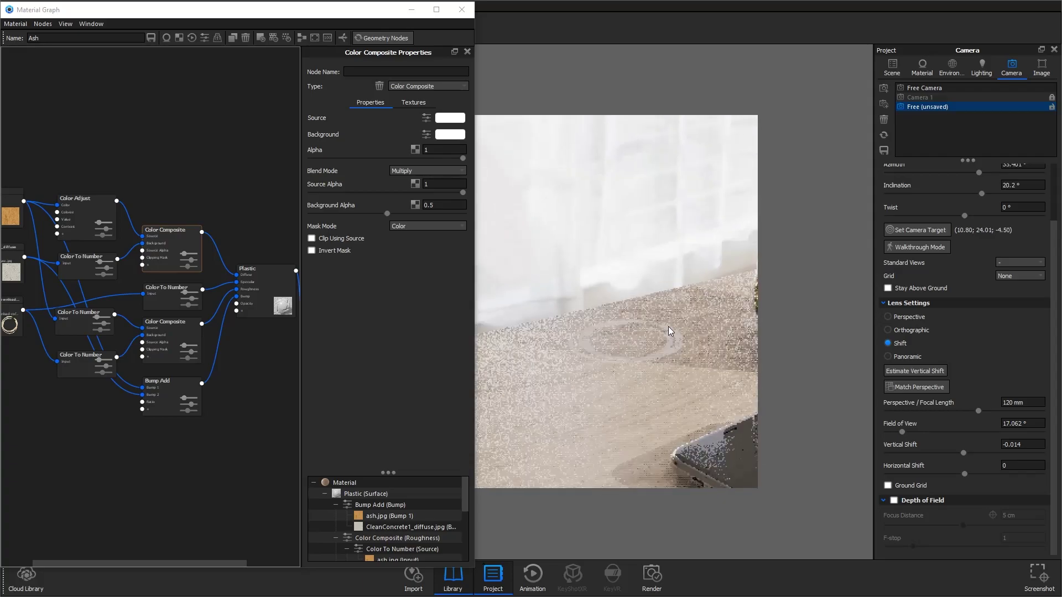
middle_click_drag(50, 393, 93, 383)
left_click(34, 320)
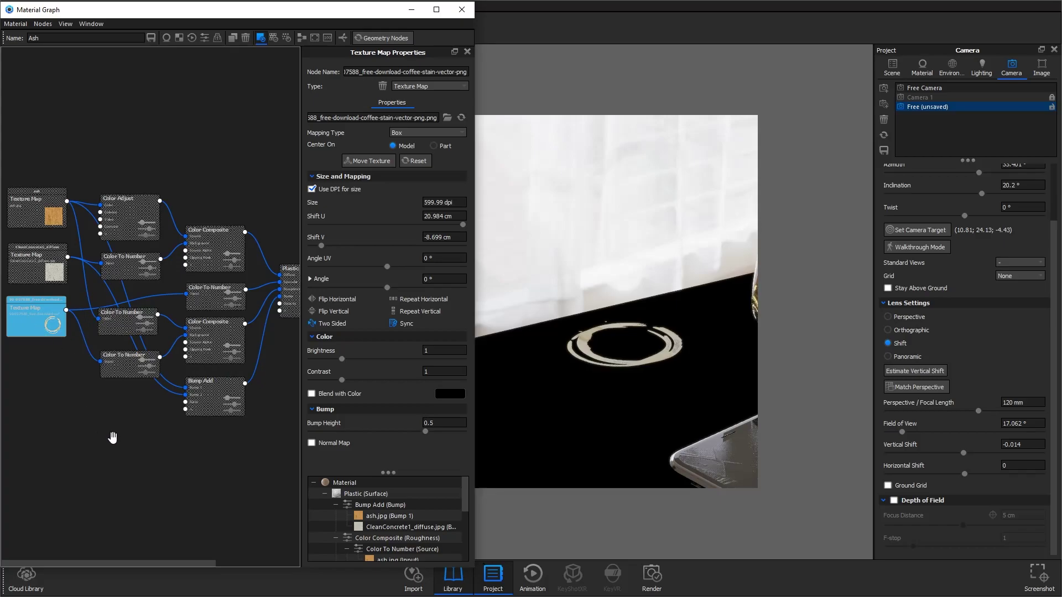
left_click(50, 371)
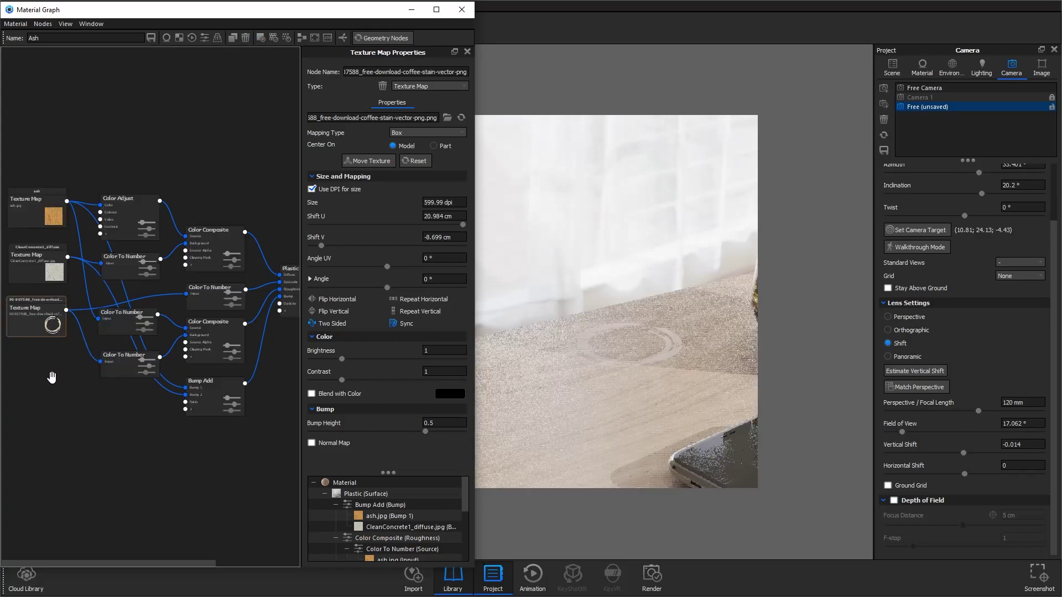
Step: Preview the Color To Number node that links the coffee stain texture to the Plastic node's specular input
left_click(230, 306)
middle_click_drag(268, 367, 173, 372)
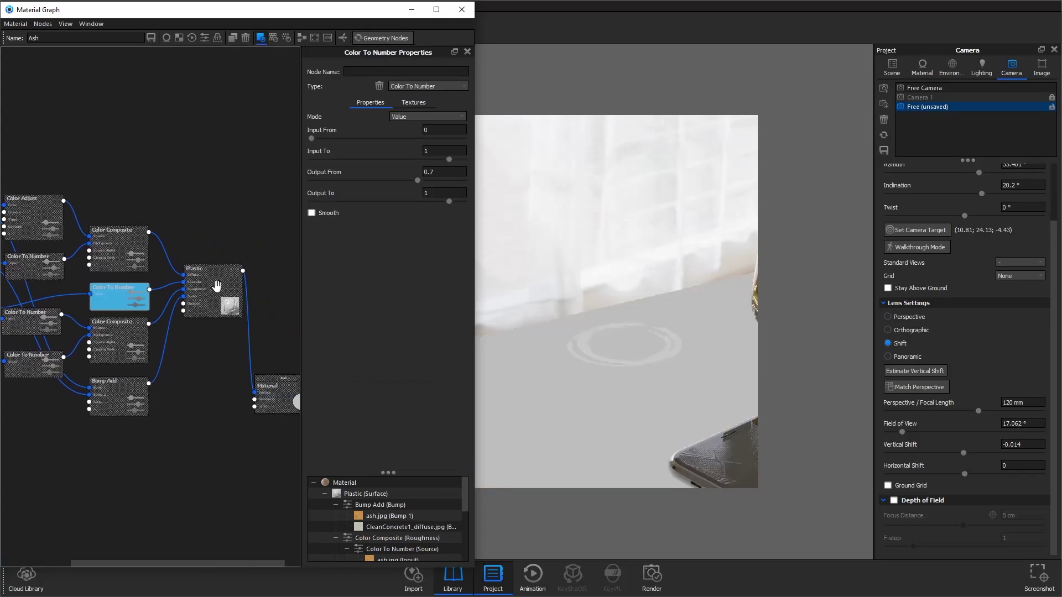
middle_click_drag(221, 342, 258, 332)
left_click(176, 294)
Step: Preview the coffee stain's other Color To Number node and the Color Composite that feeds the table's roughness
left_click(105, 363)
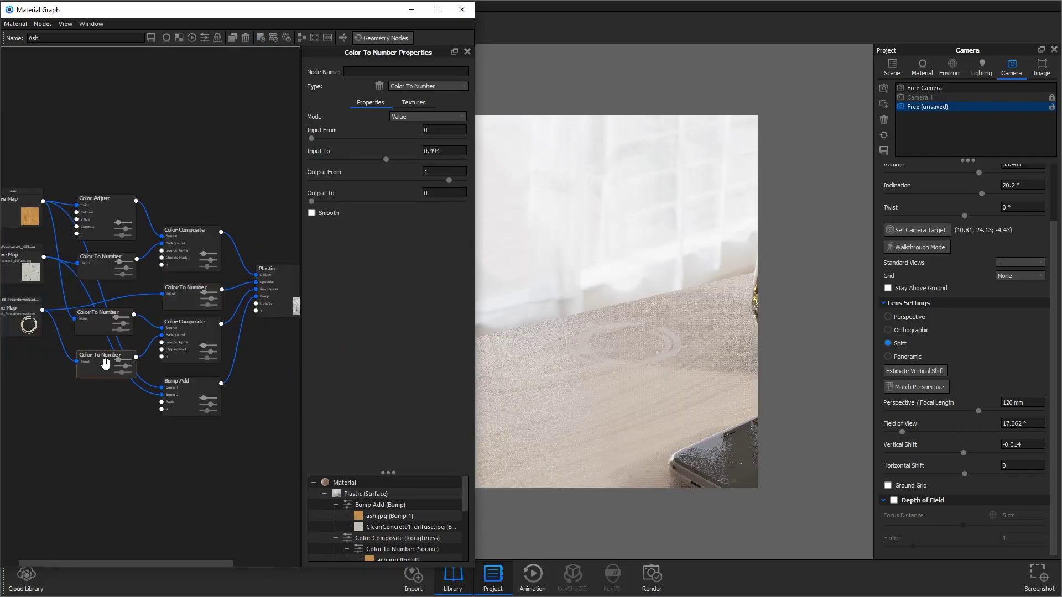
key("c")
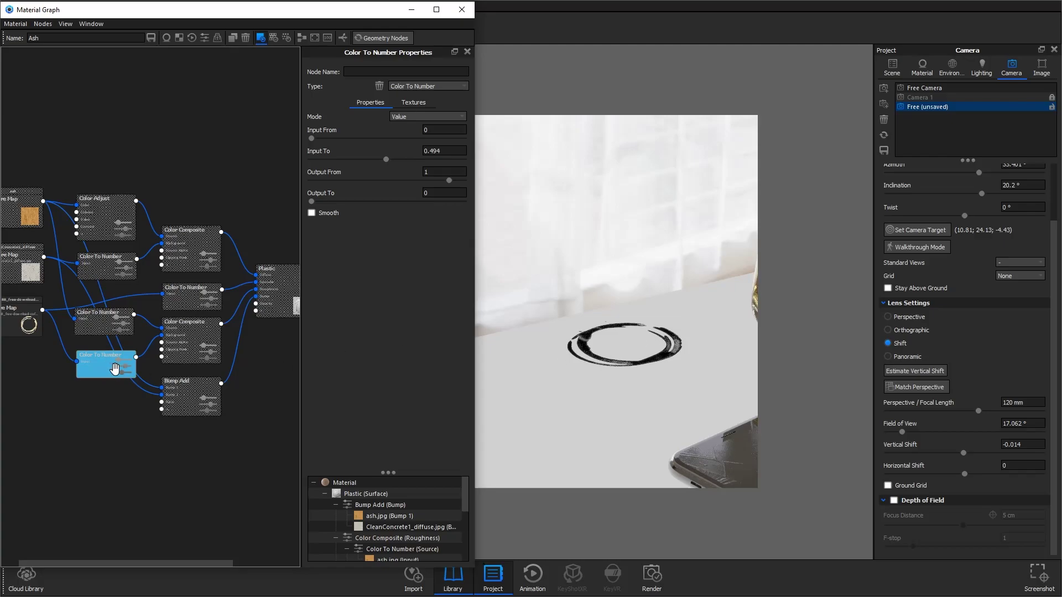
middle_click_drag(273, 372, 250, 372)
left_click(155, 343)
key("c")
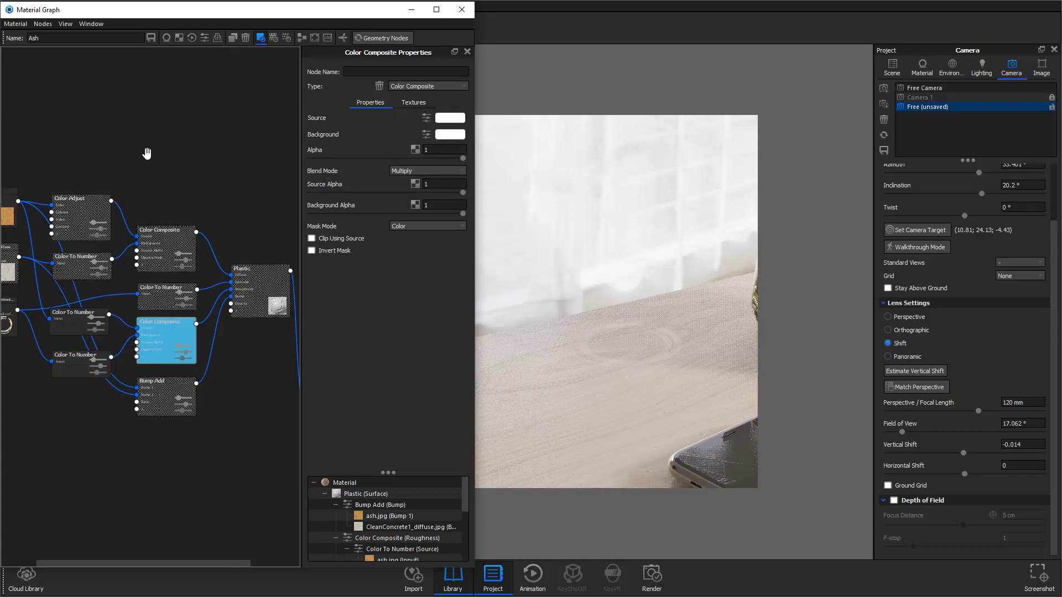
middle_click_drag(147, 153, 208, 156)
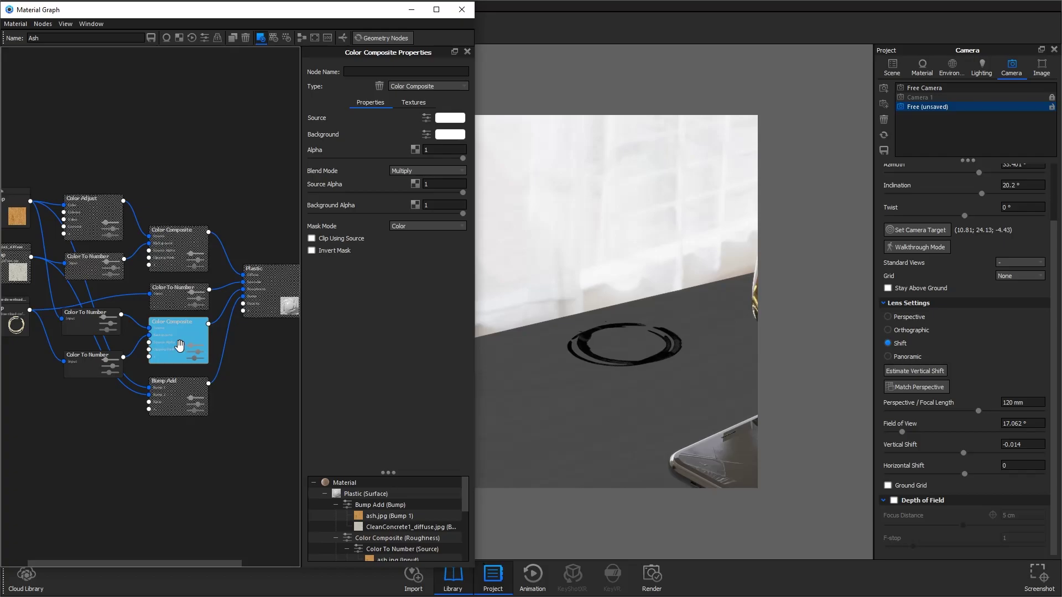
key("p")
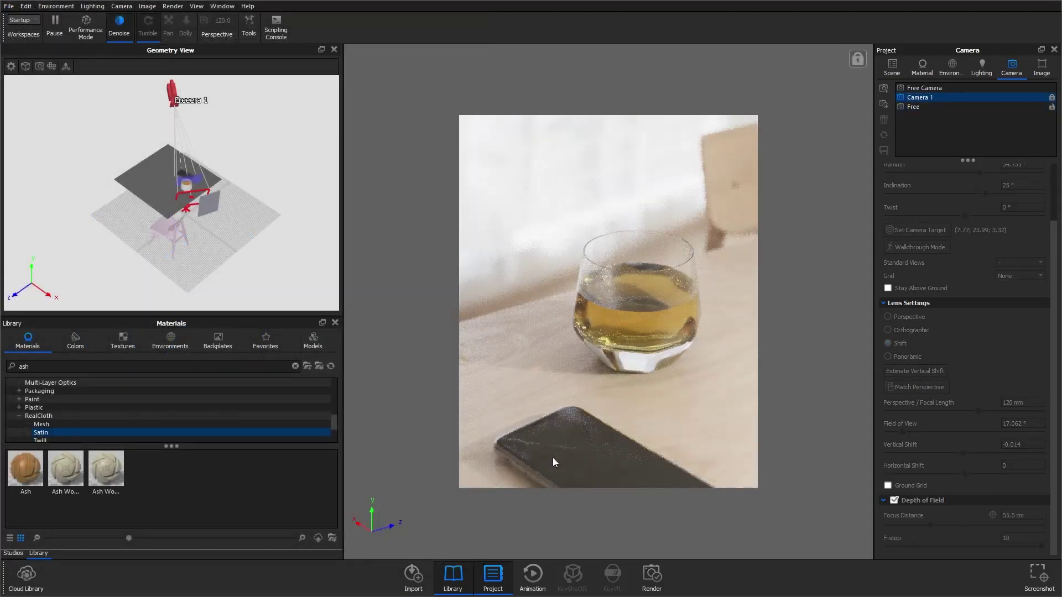
Step: Open the phone screen's material graph, frame the phone with the Free camera, and space out the lower Color To Number and Plastic nodes
double_click(552, 457)
left_click(906, 111)
left_click(1011, 67)
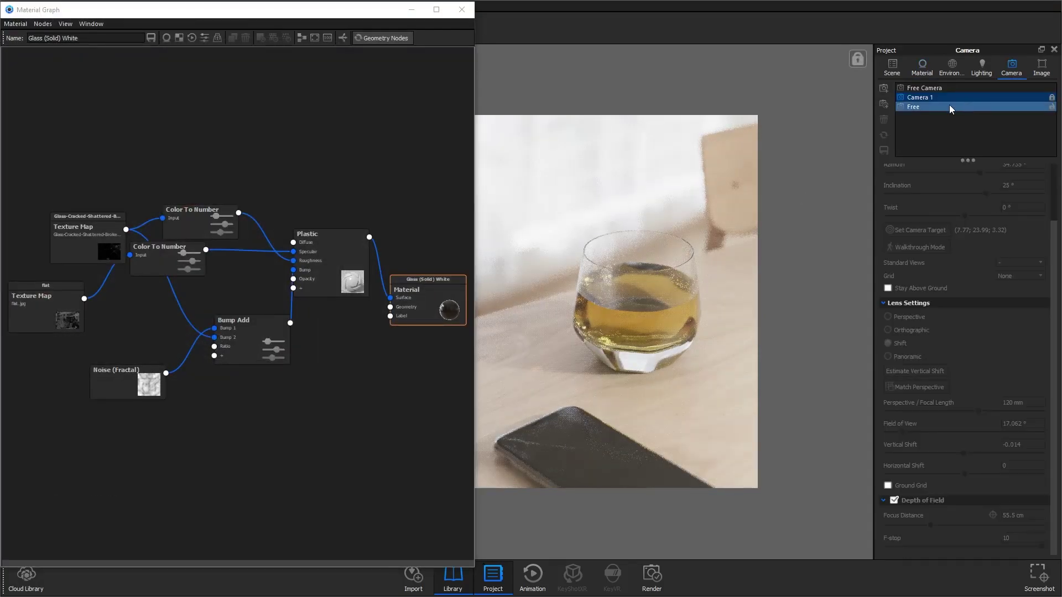
left_click_drag(654, 424, 624, 409)
scroll(624, 403, "up", 5)
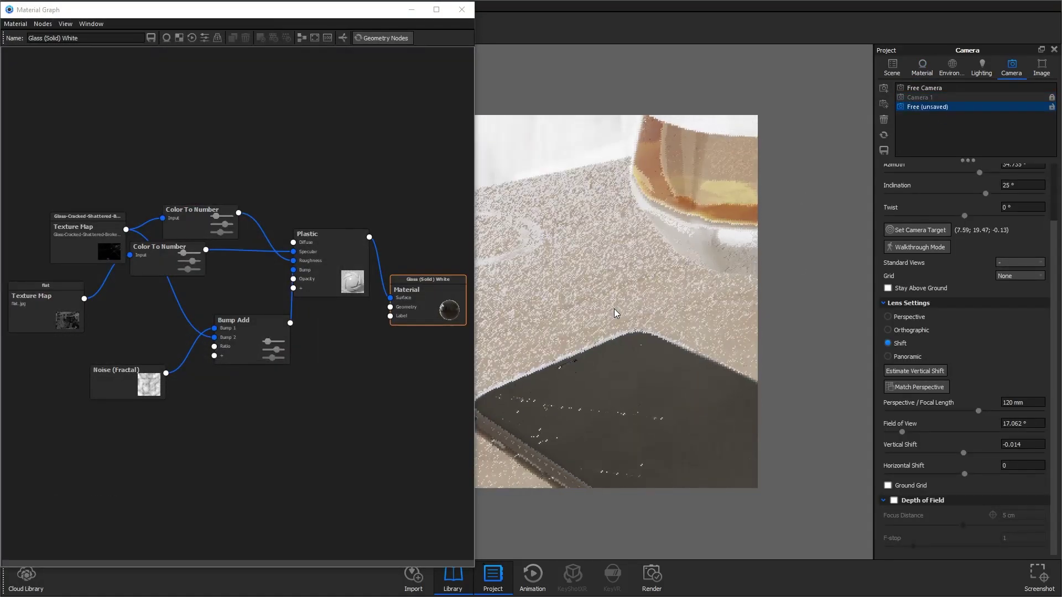
left_click_drag(186, 263, 233, 283)
left_click_drag(332, 237, 333, 245)
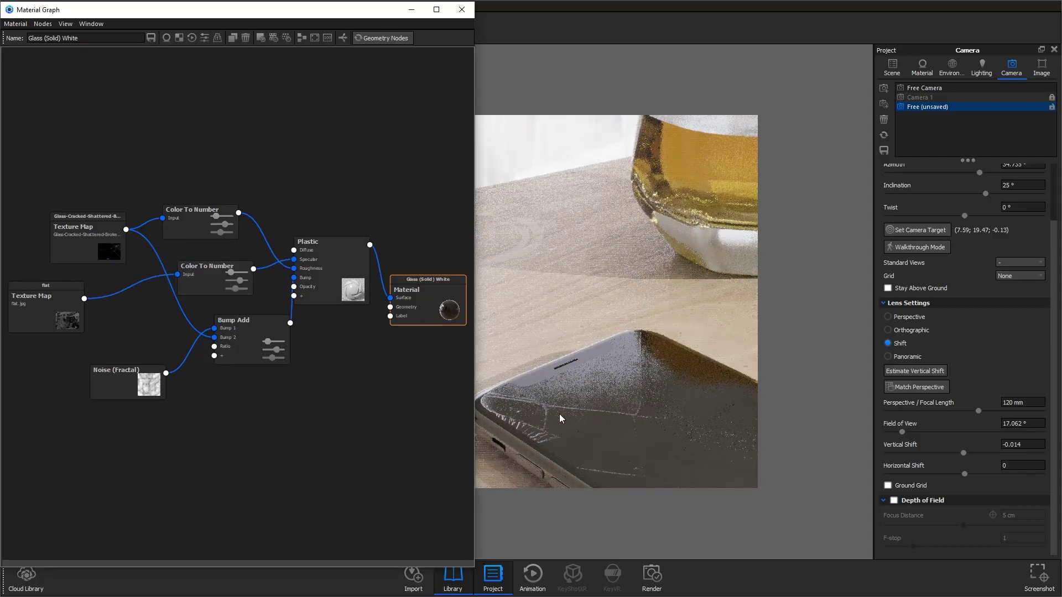
Step: Inspect the Plastic node's properties and its diffuse color in the phone screen material
double_click(339, 290)
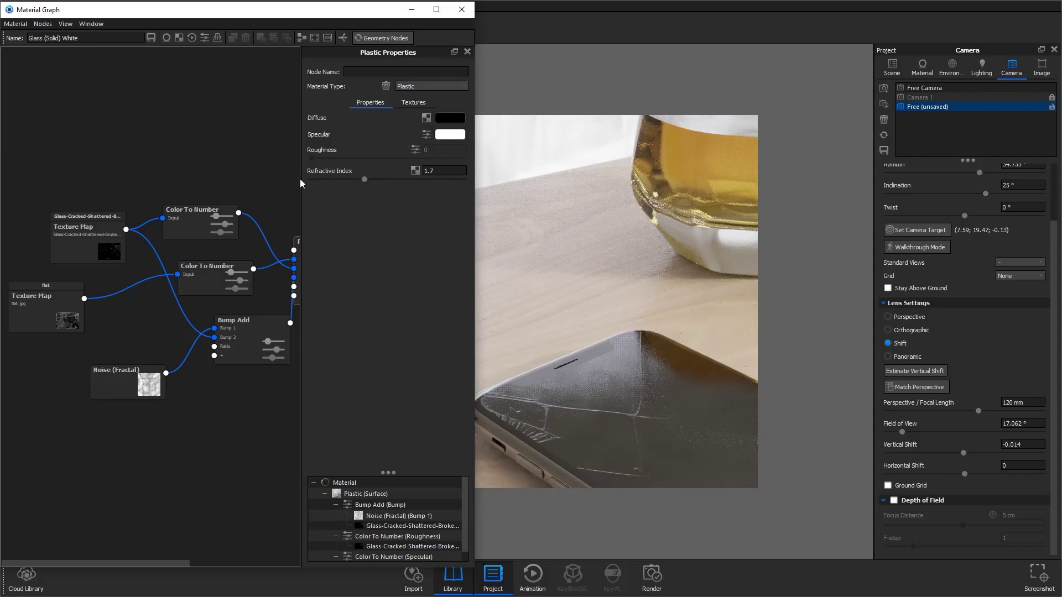
left_click(451, 117)
left_click(989, 31)
Step: Preview the flat.jpg smudge texture map on the phone screen
middle_click_drag(238, 183, 130, 162)
left_click(61, 313)
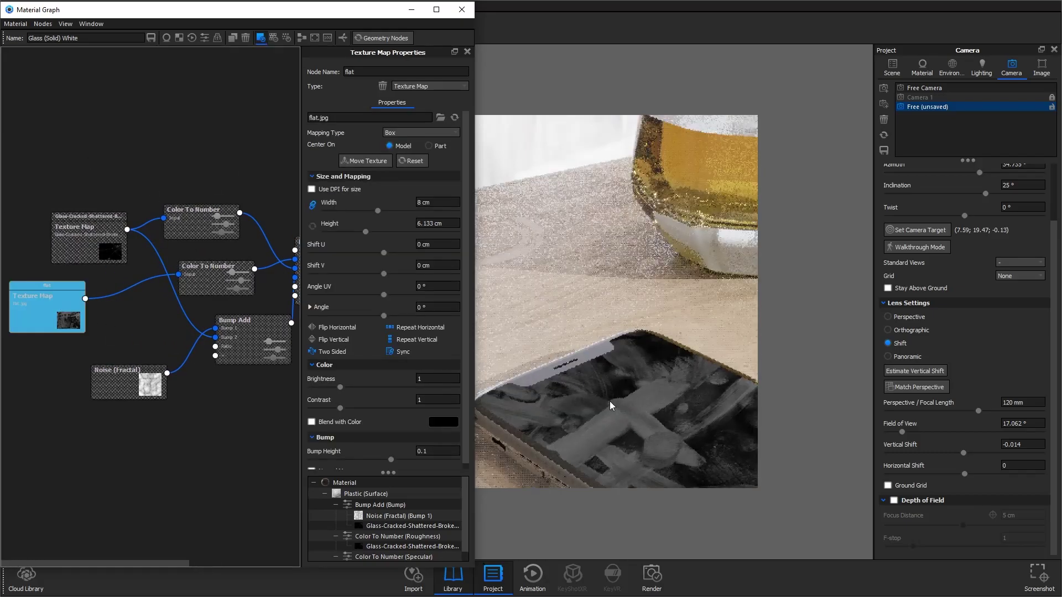
Step: Preview the smudge map's Color To Number node on the phone screen, comparing the Basic and Photographic image styles
middle_click_drag(232, 401, 170, 400)
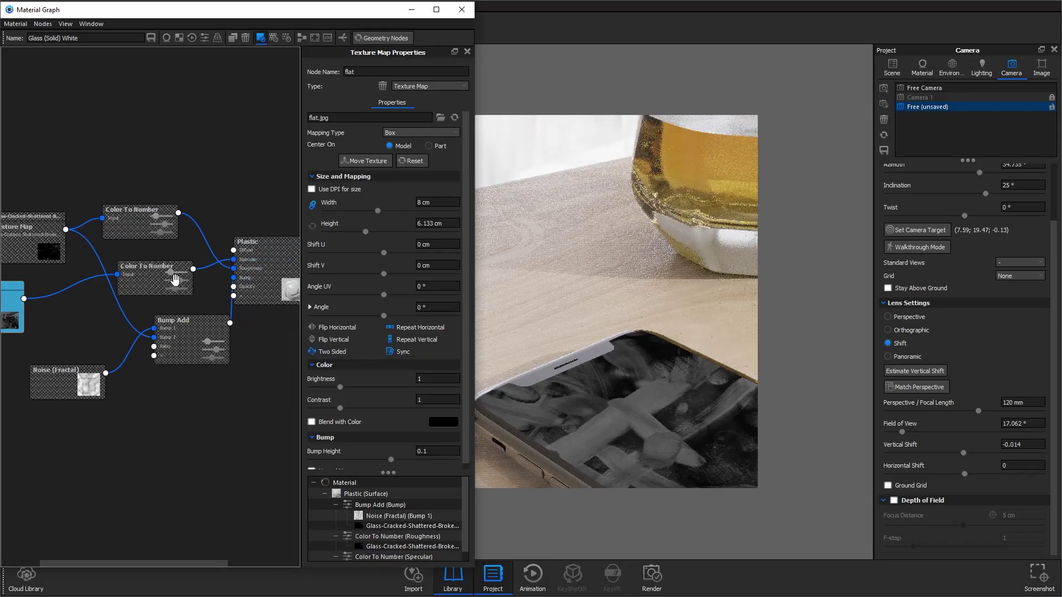
left_click(174, 280)
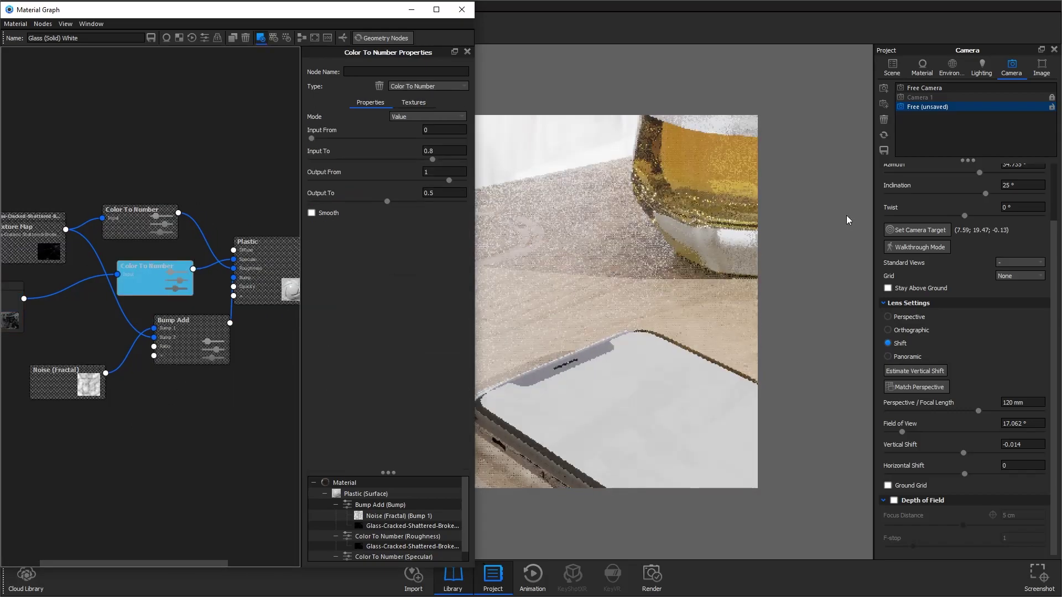
left_click(1041, 68)
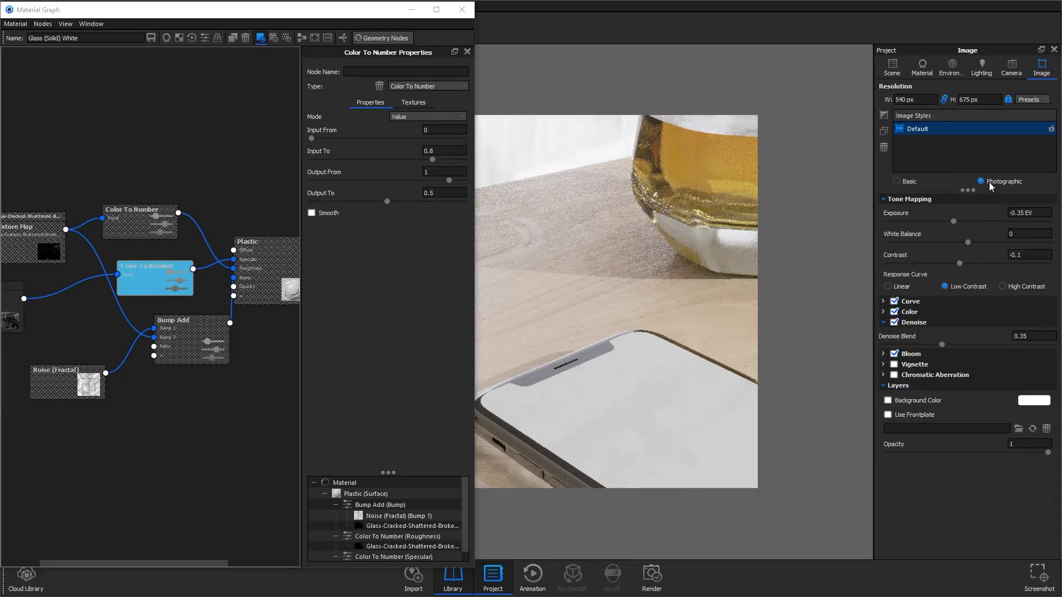
left_click(908, 181)
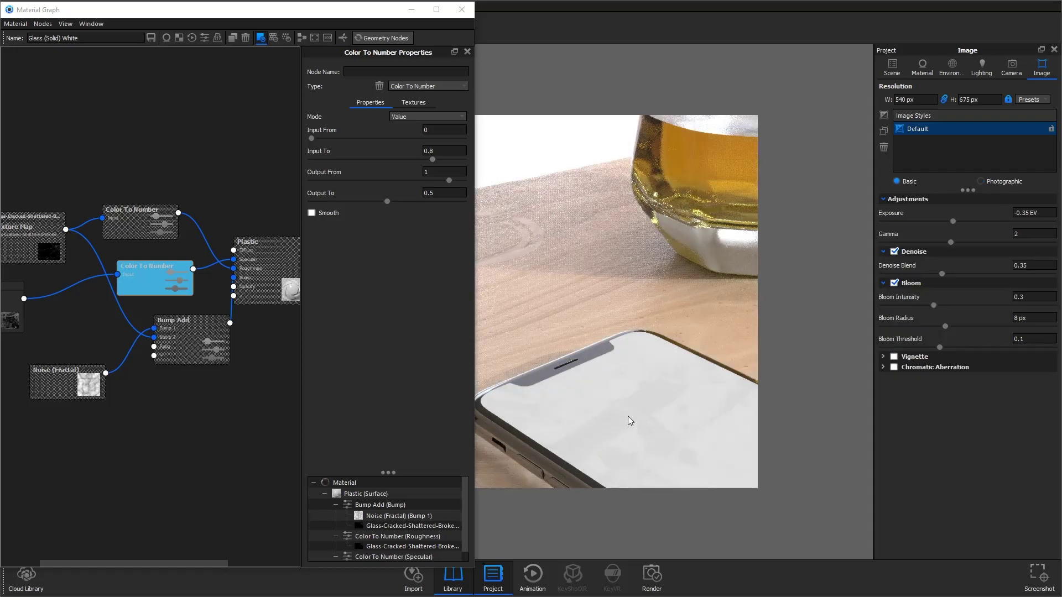
left_click(1009, 186)
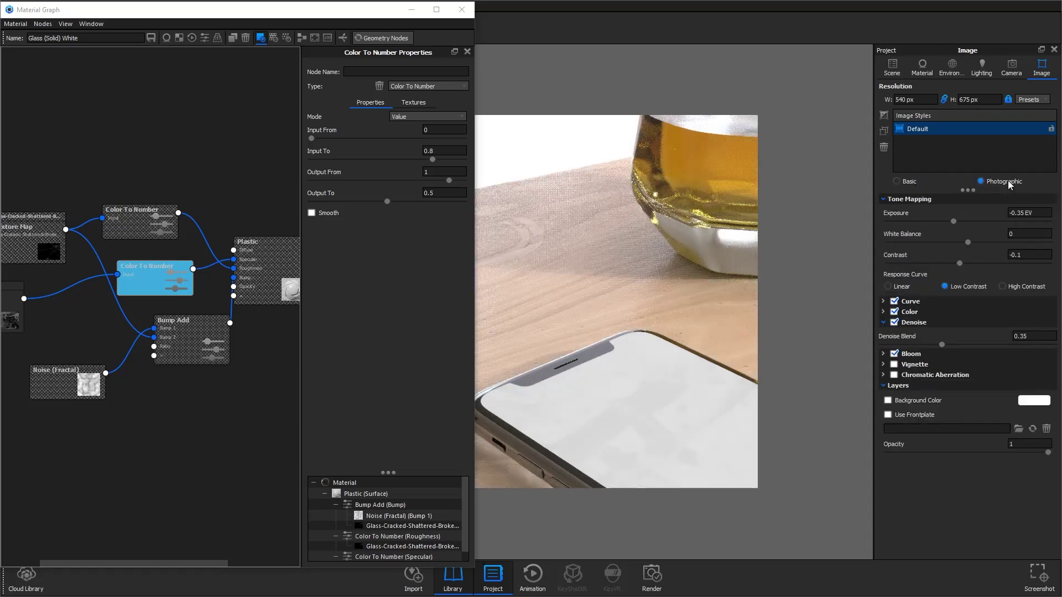
scroll(133, 456, "left", 2)
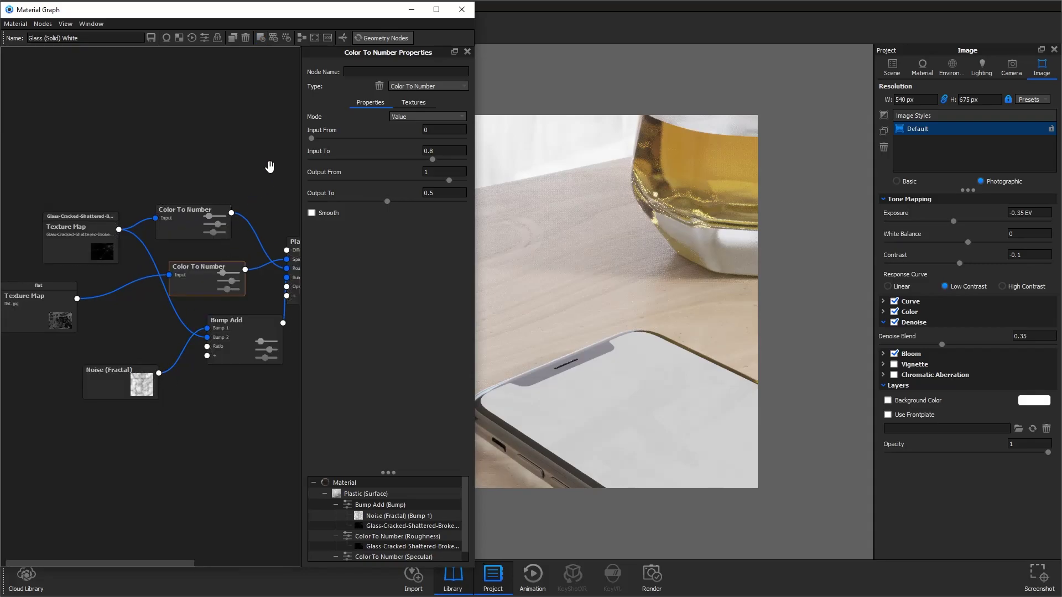
Step: Examine the cracked-glass texture map on the phone up close, plus the properties of the Color To Number node driving roughness
scroll(199, 166, "right", 3)
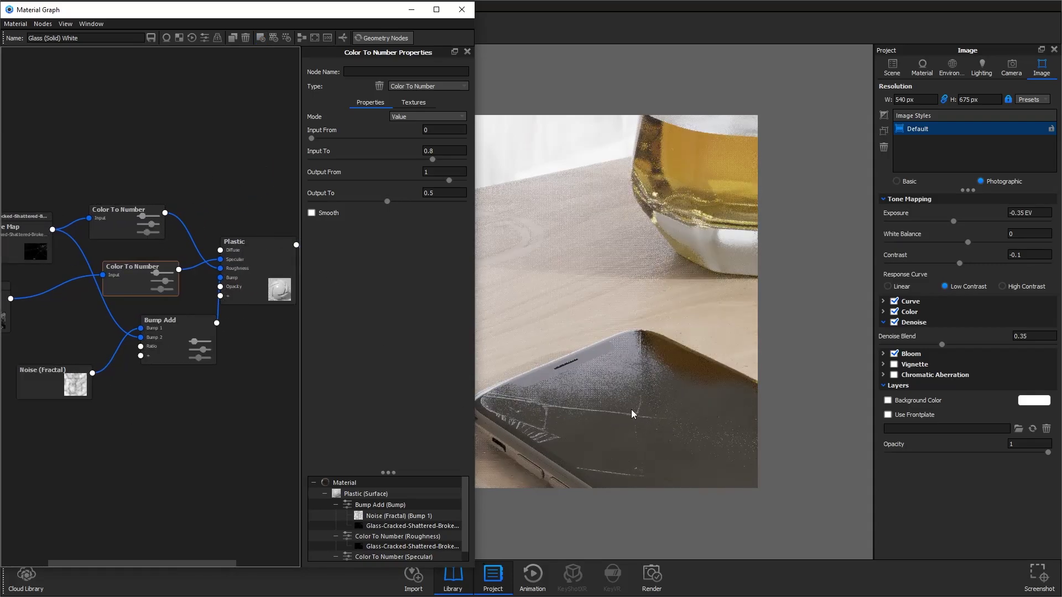
scroll(188, 476, "left", 3)
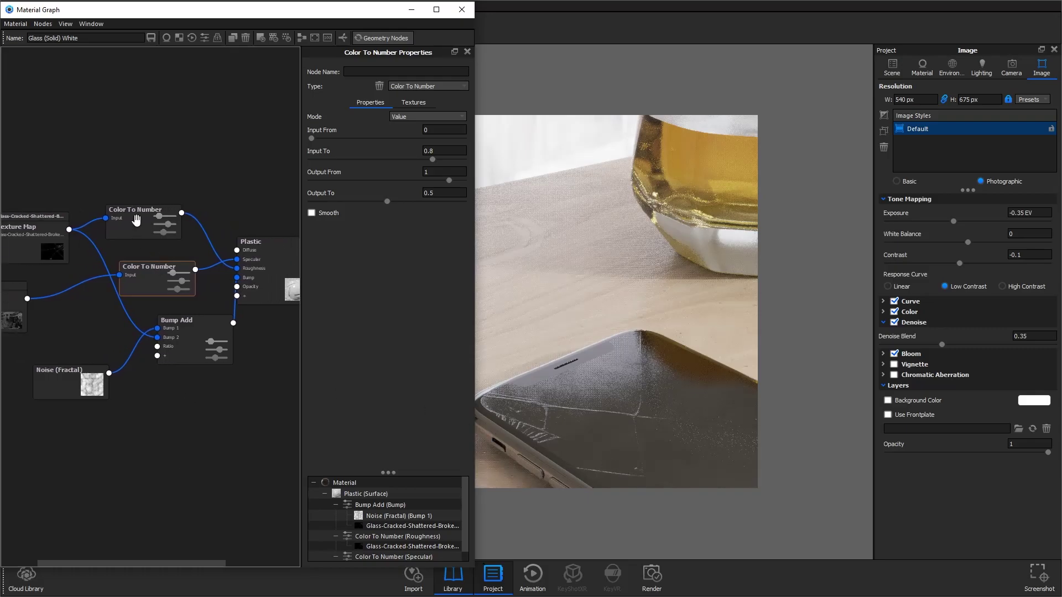
left_click(68, 251)
scroll(155, 174, "right", 2)
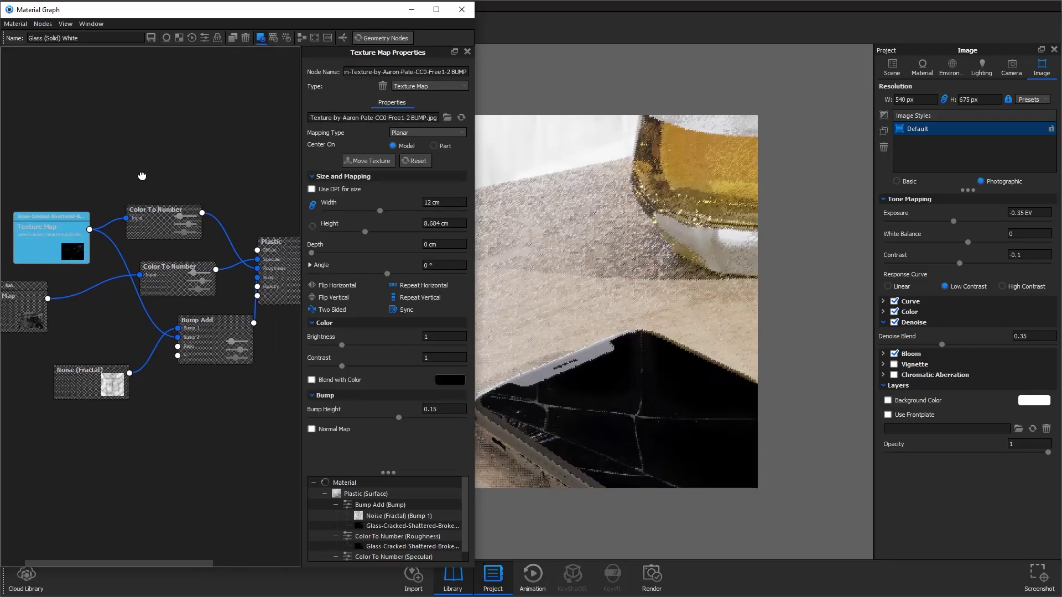
scroll(727, 393, "up", 4)
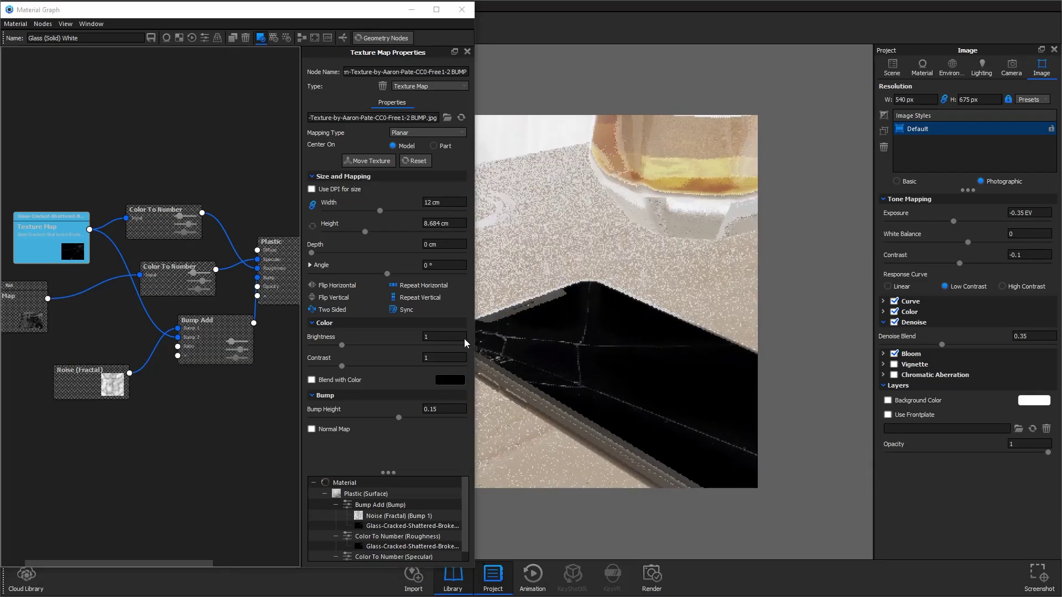
left_click(166, 223)
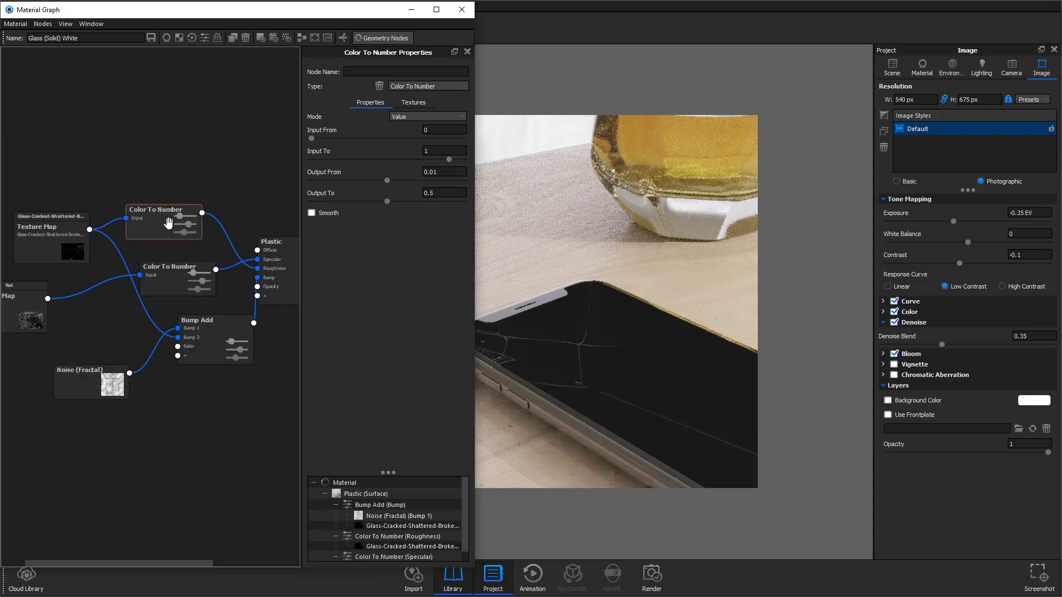
Step: Reposition the Bump Add node, disconnect it from the Plastic node's Bump input to compare the phone screen, and reconnect it
left_click(282, 267)
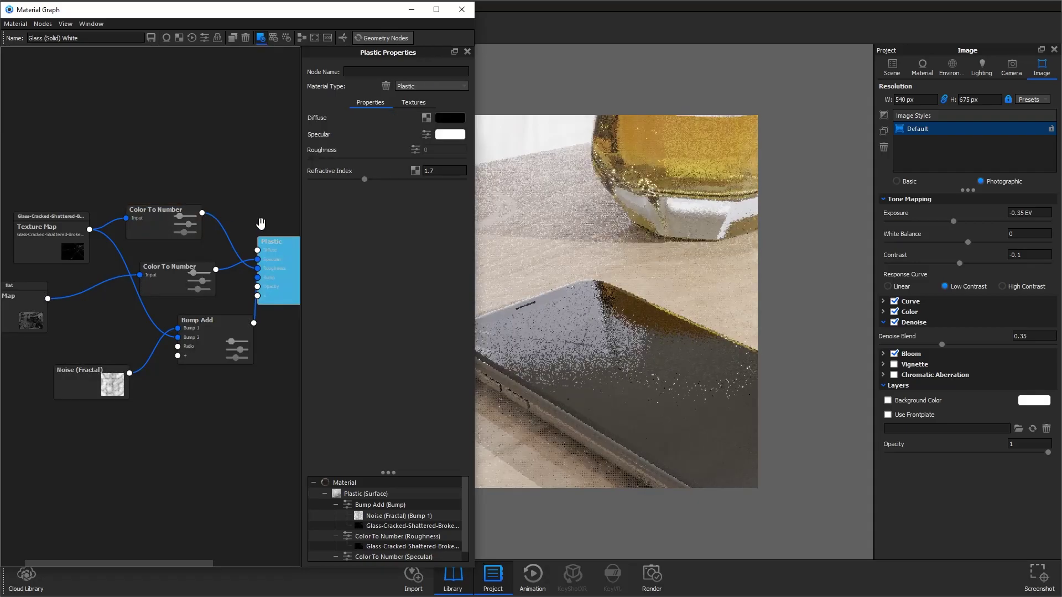
left_click_drag(213, 340, 257, 277)
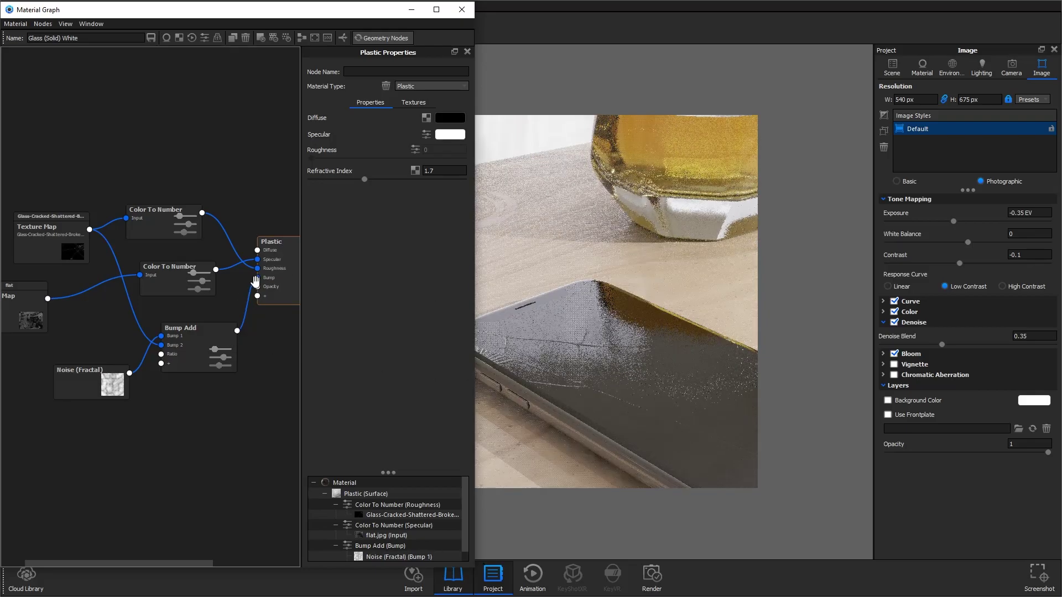
left_click_drag(258, 277, 247, 292)
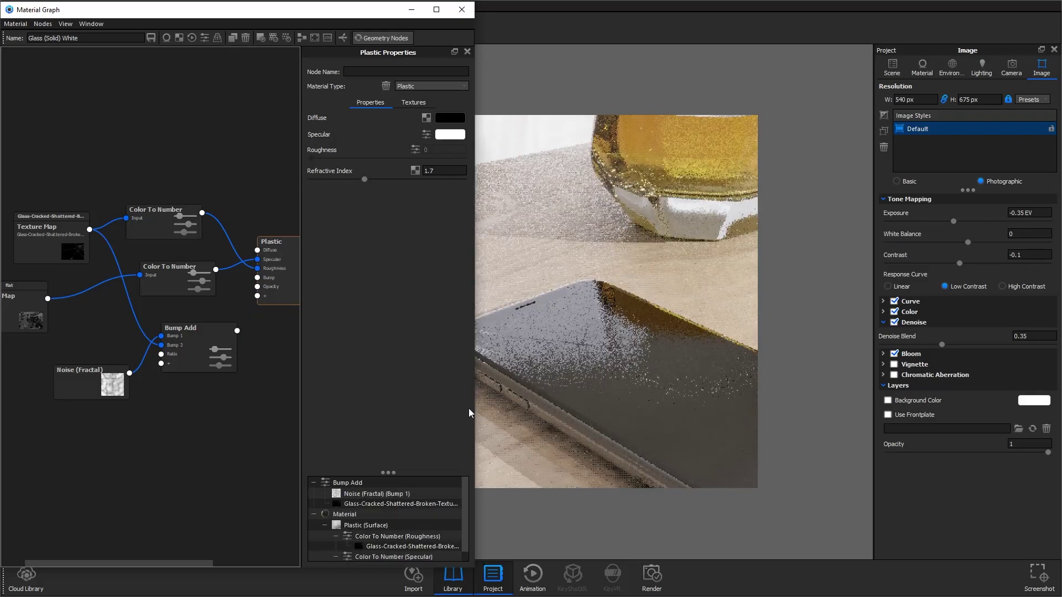
left_click_drag(237, 330, 258, 281)
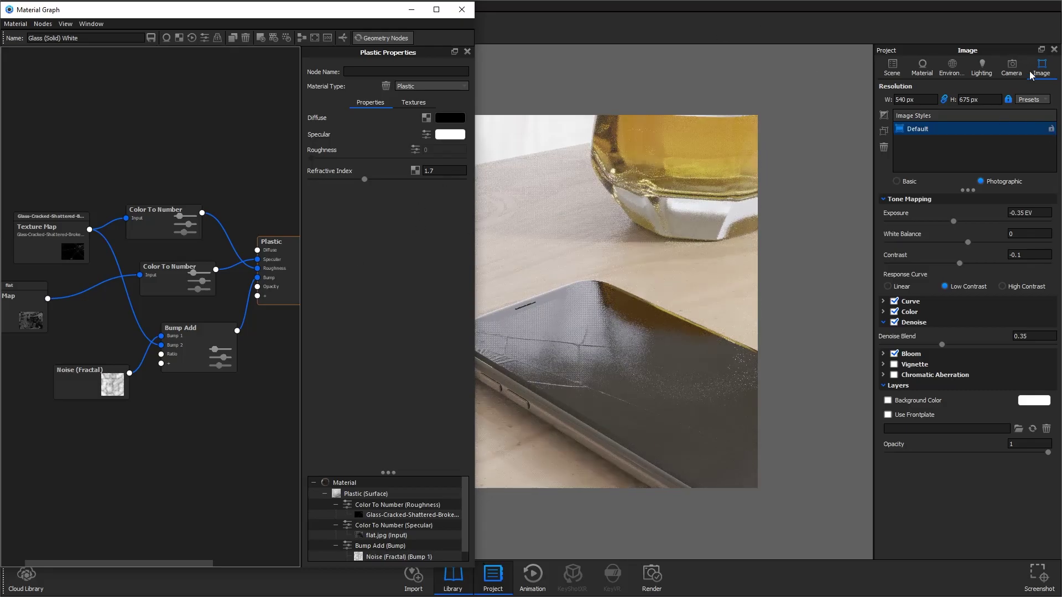
Step: Activate the Camera 1 view and close the phone screen's material graph
left_click(1012, 66)
left_click(948, 98)
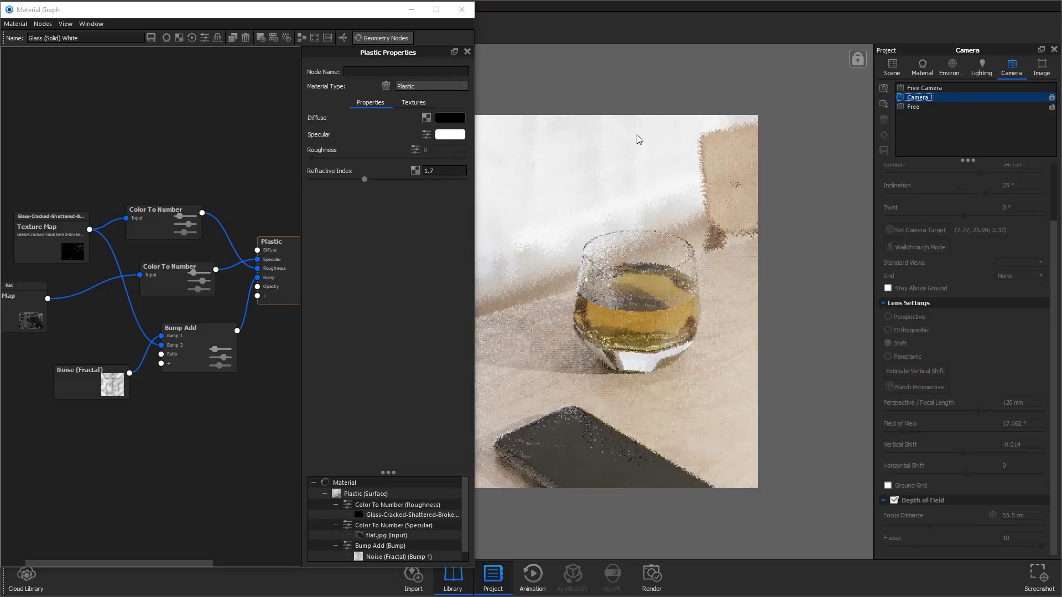
left_click(463, 9)
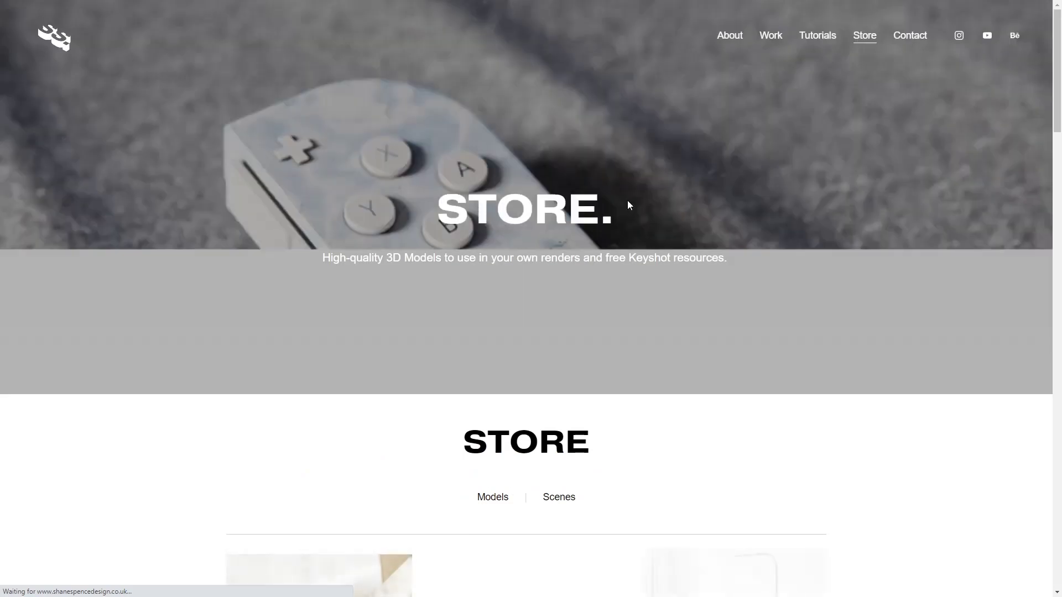
Step: In the web browser's Store page, open the Whiskey and Mango Juice Scenes (Package) listing and examine its images and included files
scroll(628, 203, "down", 6)
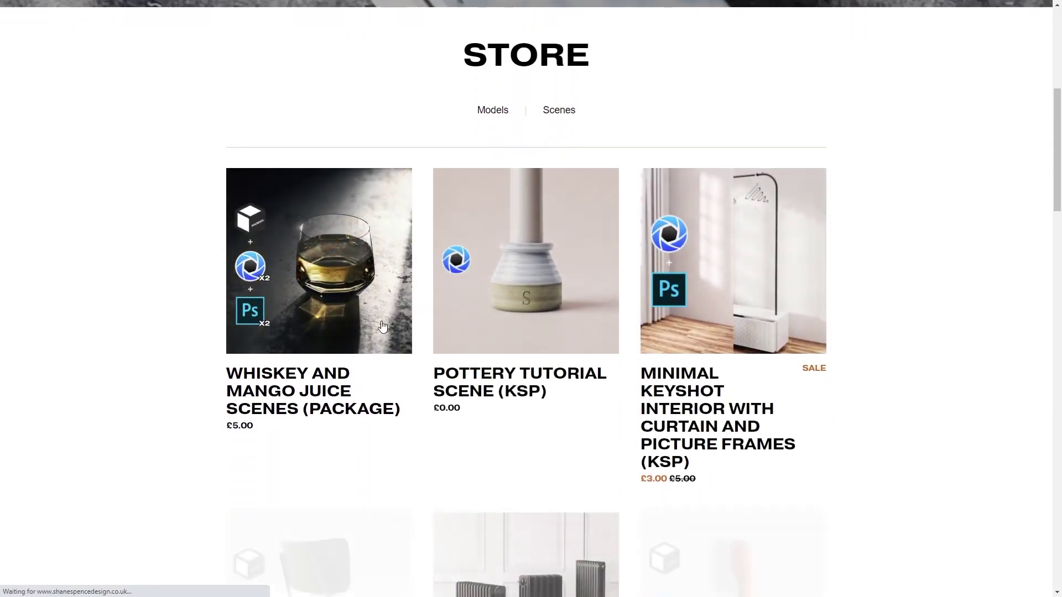
left_click(300, 235)
scroll(347, 288, "down", 3)
scroll(349, 295, "down", 5)
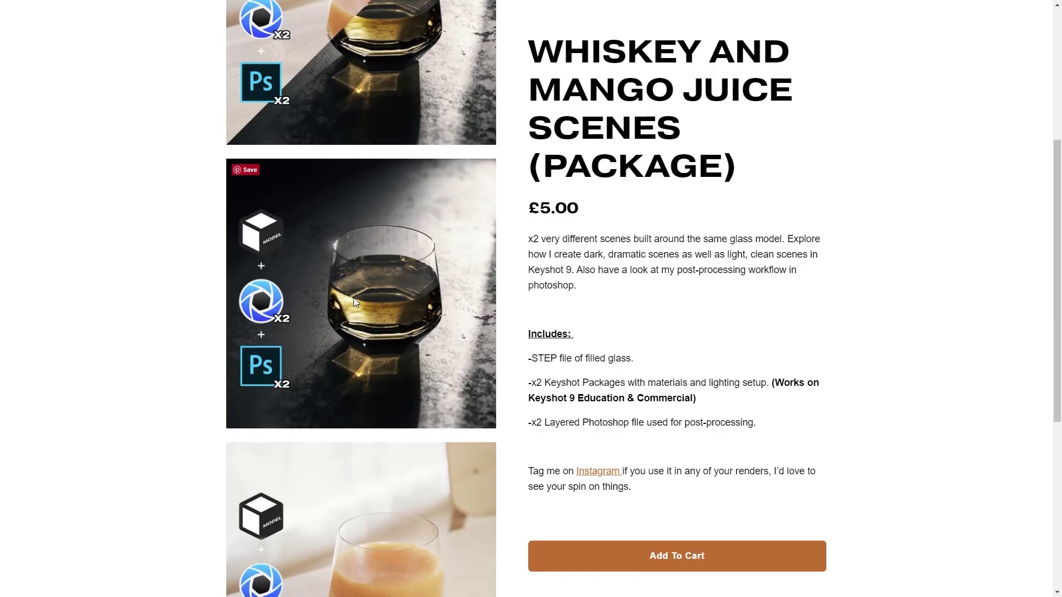
scroll(365, 289, "up", 1)
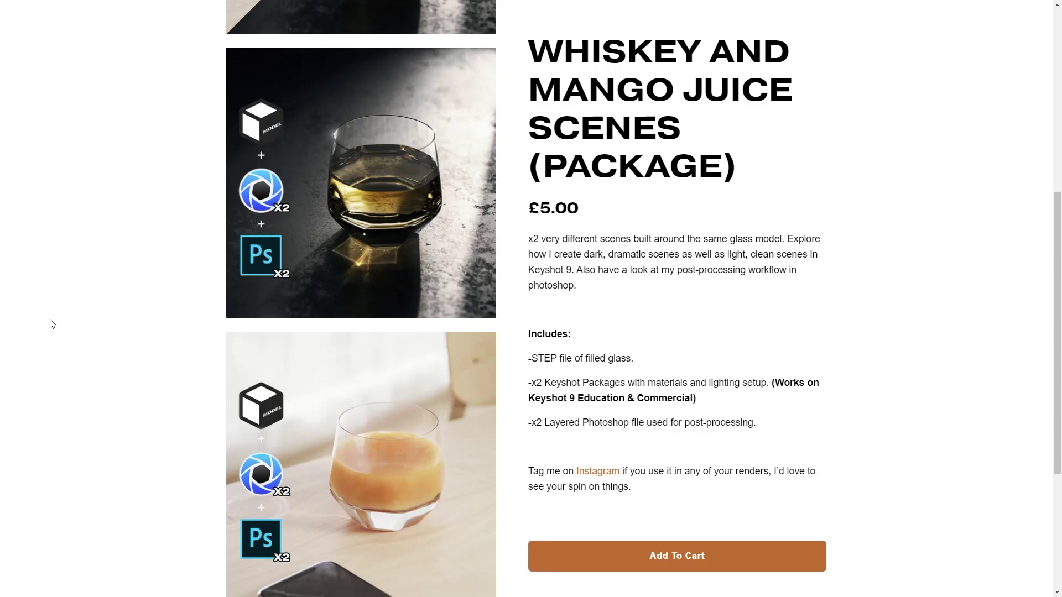
scroll(124, 329, "down", 2)
scroll(353, 276, "up", 2)
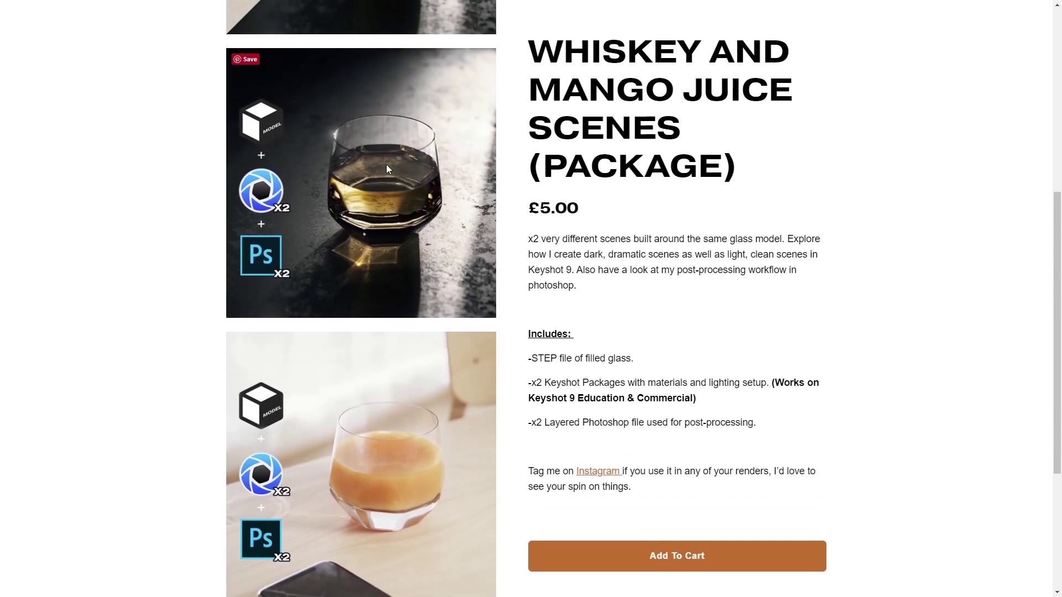